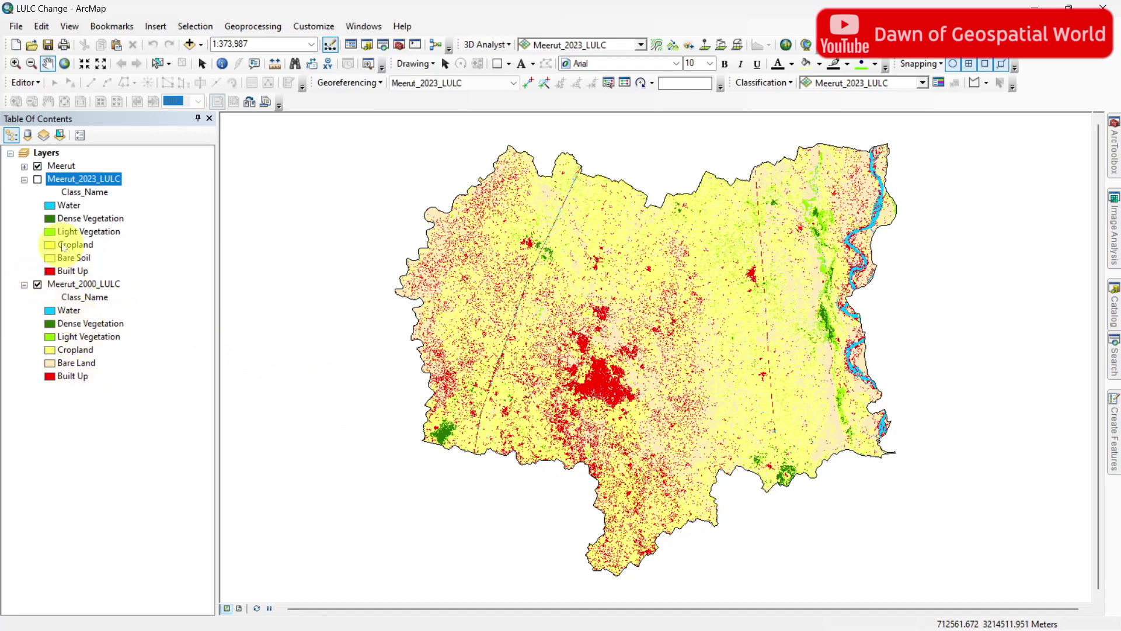
Turn on the Meerut_2023_LULC layer to show the 2023 classification.
left_click(38, 180)
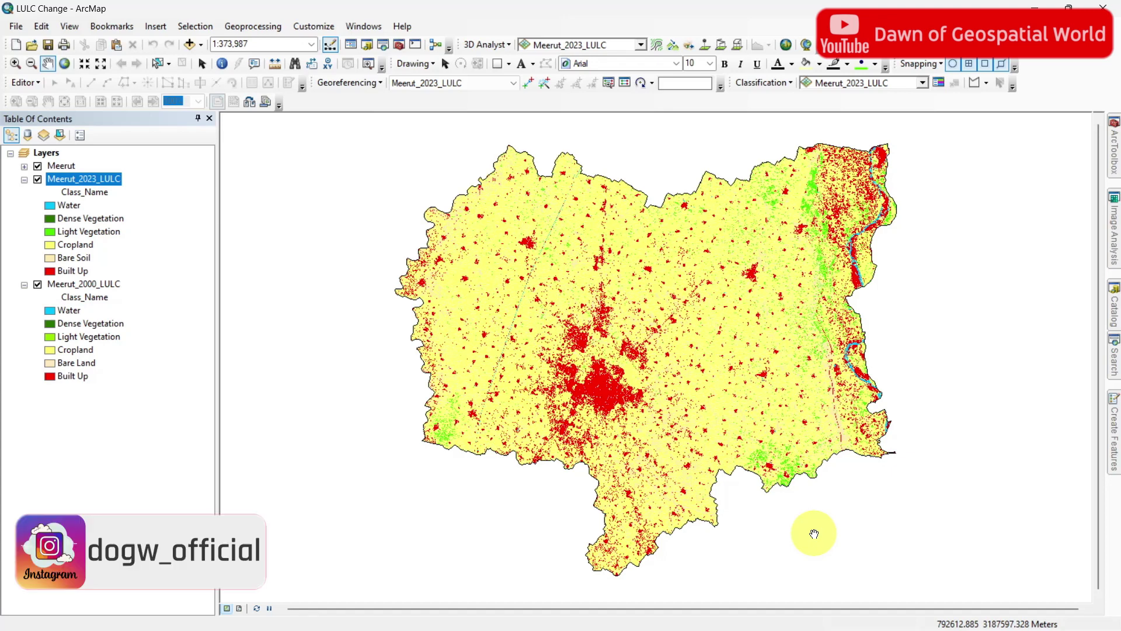
Search for 'raster to polygon' and launch the Raster to Polygon (Conversion) tool.
left_click(1113, 349)
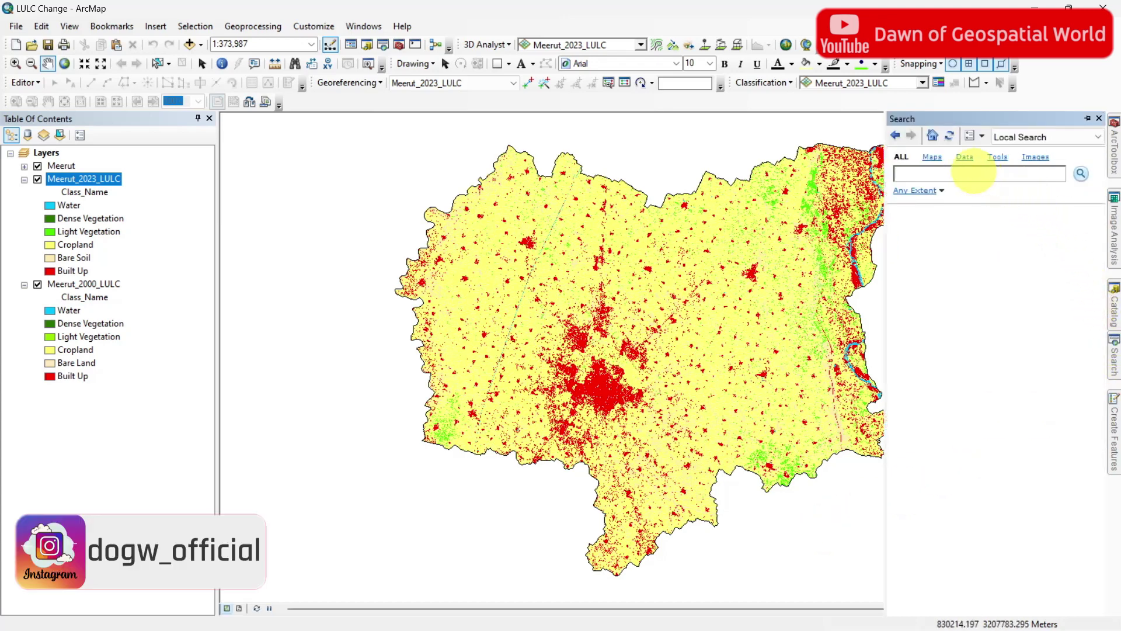
type("raster to polygo")
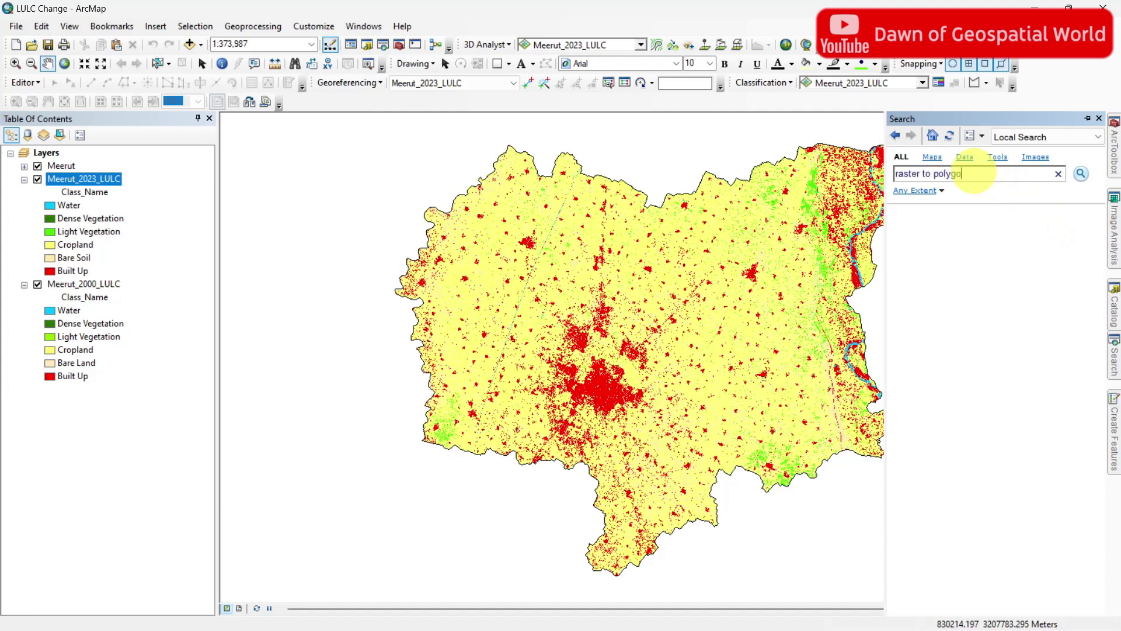
type("n")
key("Return")
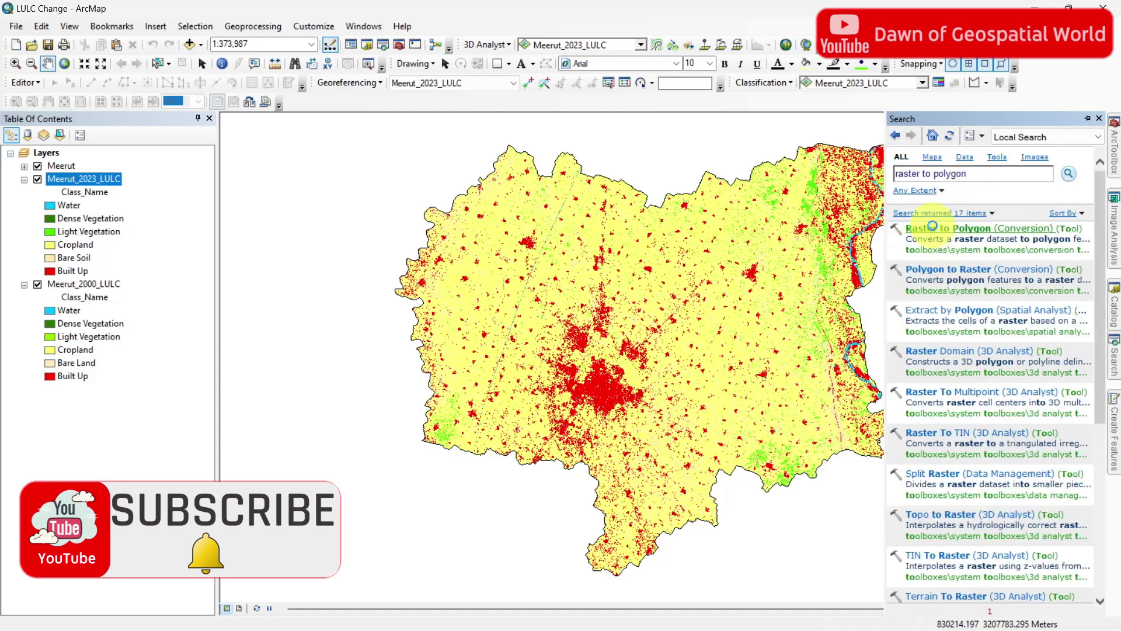
left_click(933, 226)
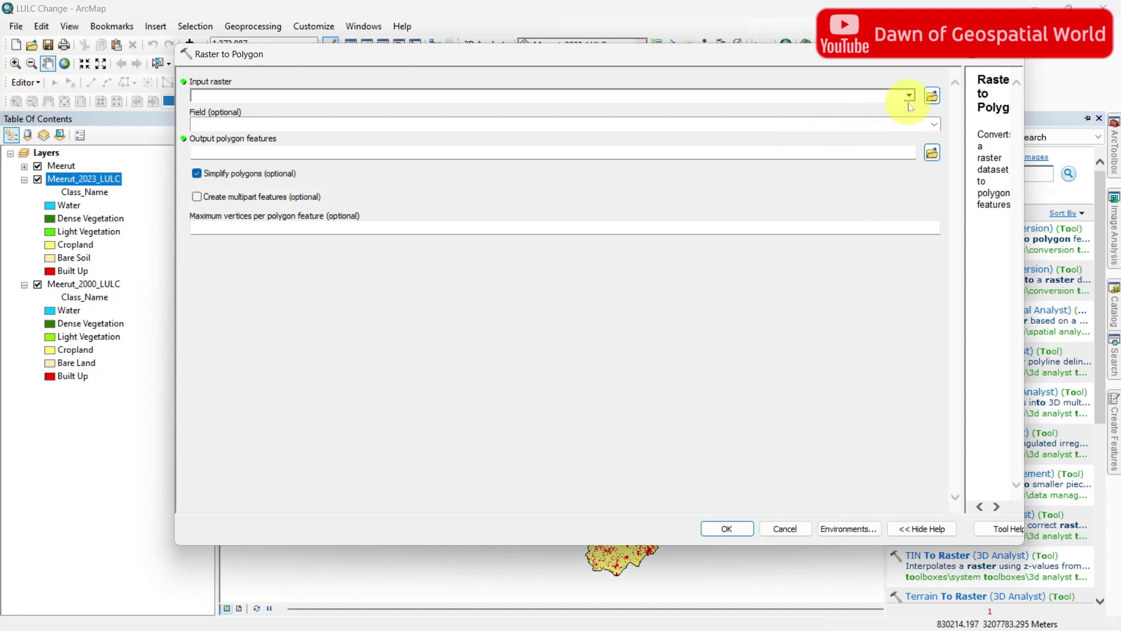
Convert Meerut_2000_LULC to polygons as LULC_2000 in Default.gdb.
left_click(909, 96)
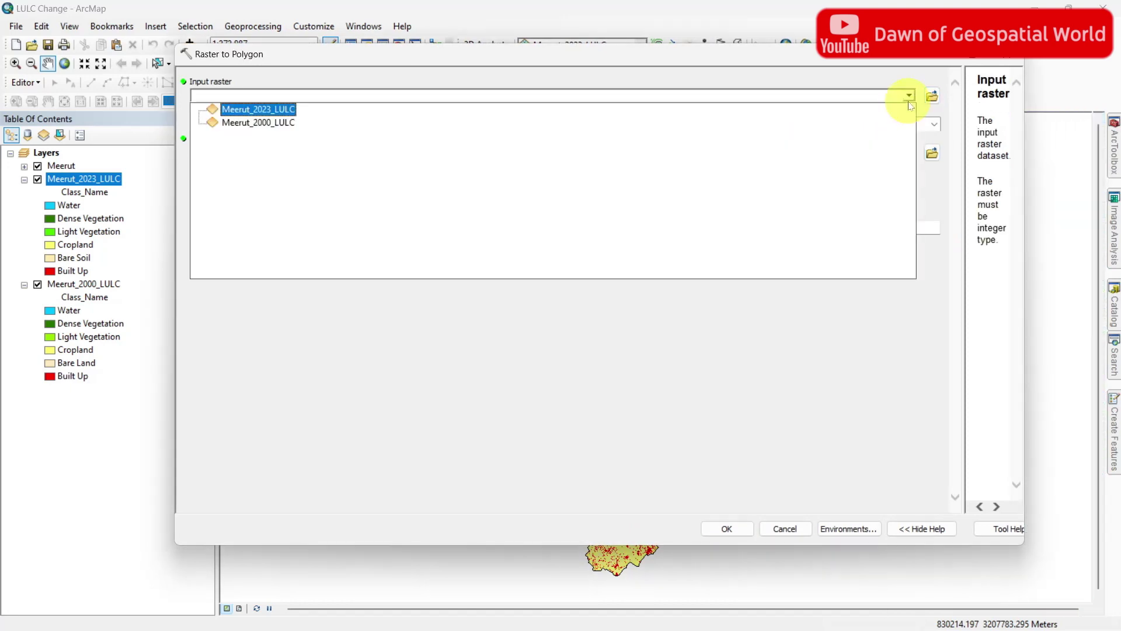
left_click(231, 124)
left_click(506, 152)
type("C:\\Users\\Debdeep Bhattacharya\\Documents\\ArcGIS\\Default.gdb\\LULC_2000")
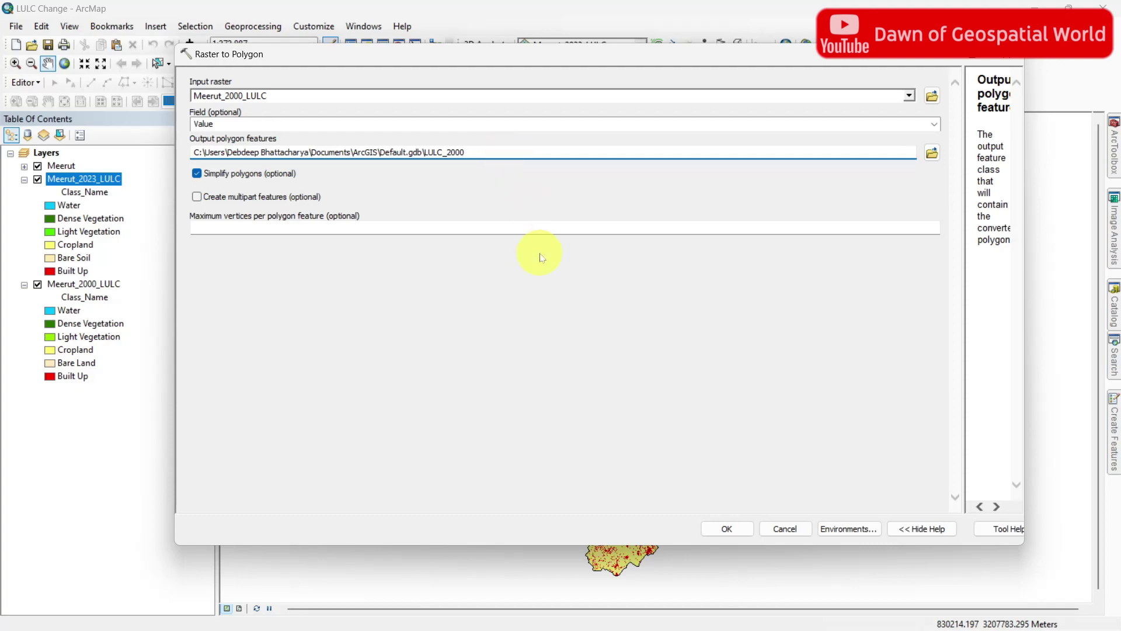
left_click(732, 530)
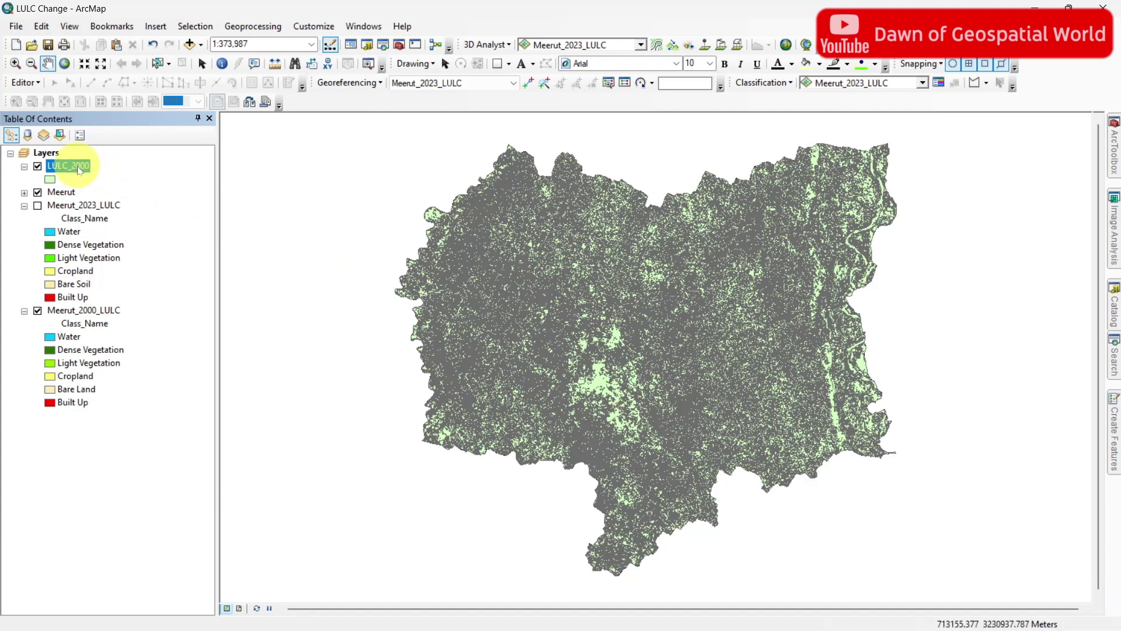
Rearrange layers, show LULC_2000 instead of LULC_2023, and view LULC_2000's attribute table.
left_click_drag(77, 200, 75, 200)
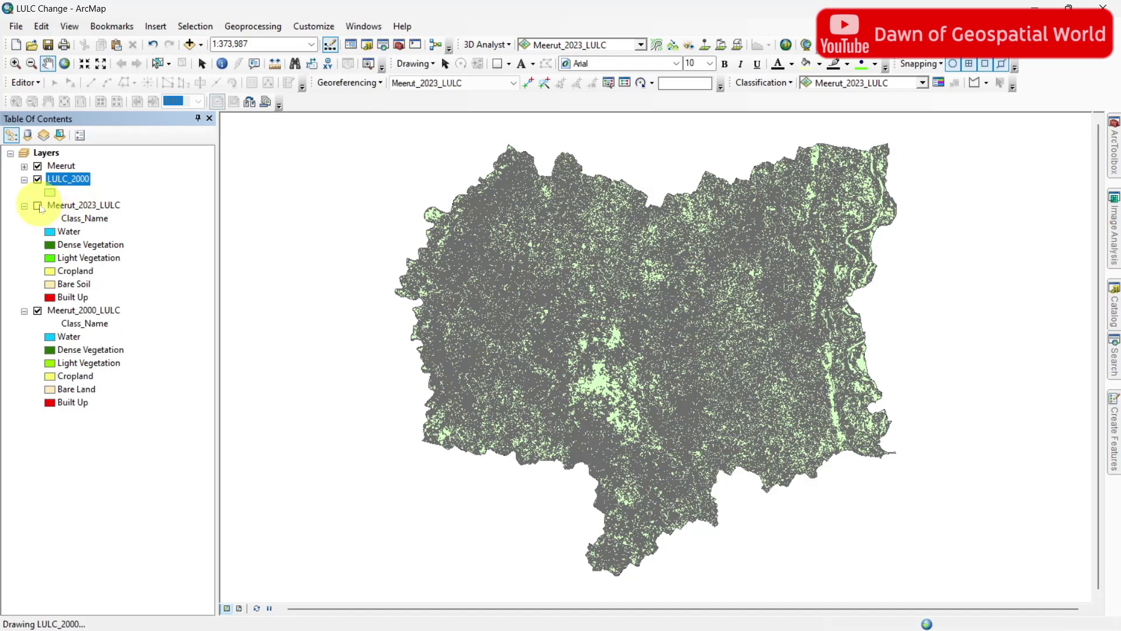
left_click(37, 206)
left_click(38, 179)
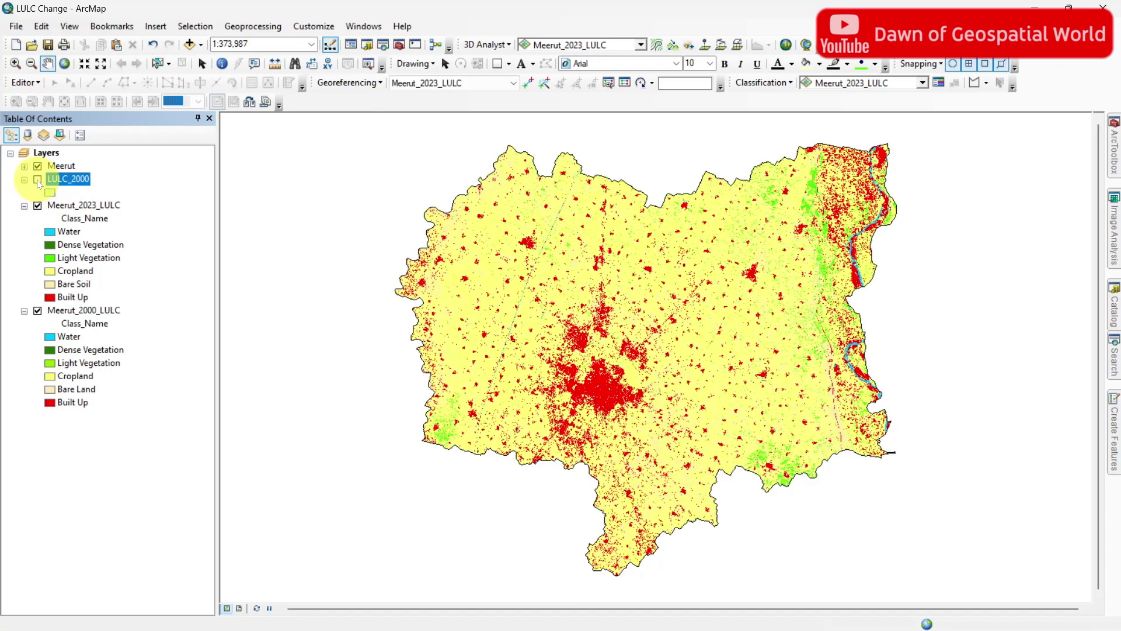
left_click(25, 231)
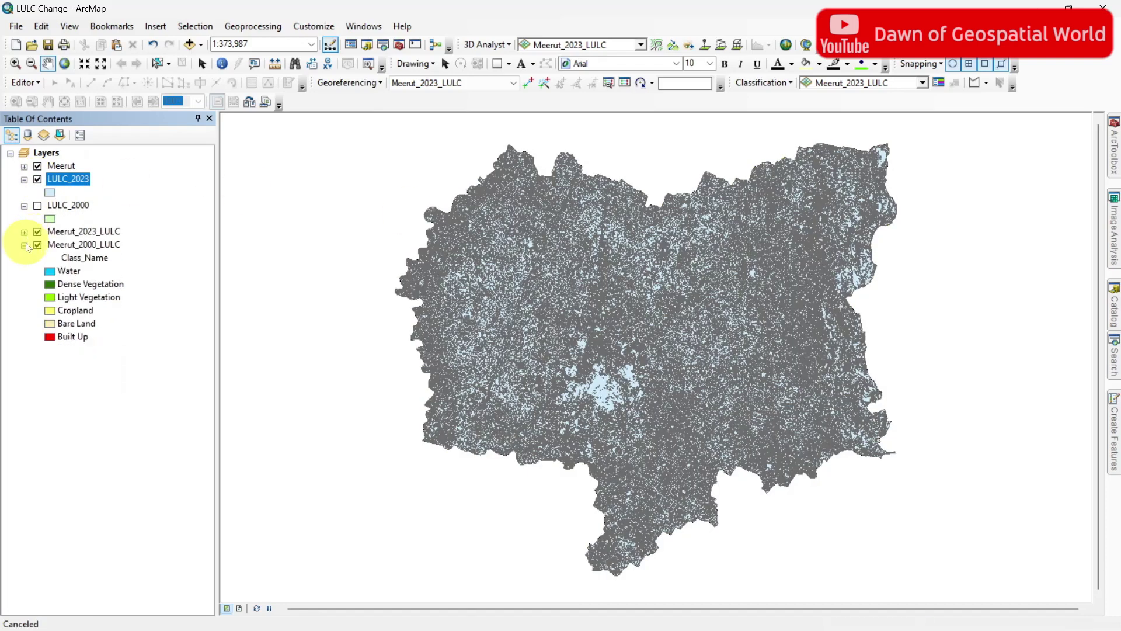
left_click(37, 205)
left_click(38, 179)
right_click(70, 206)
left_click(115, 244)
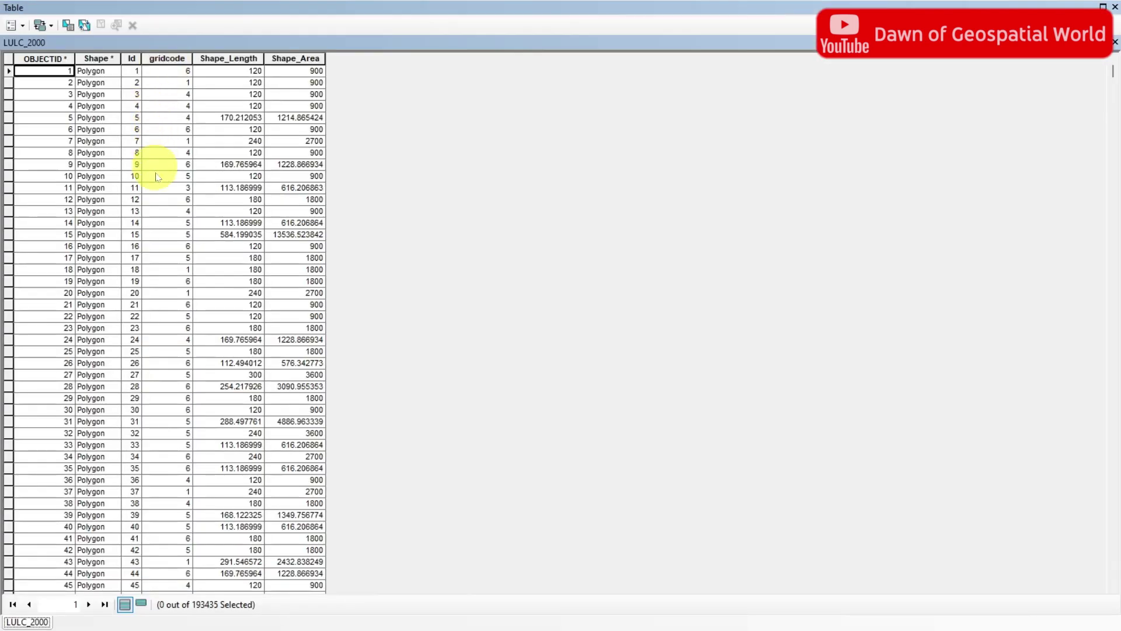
left_click(166, 59)
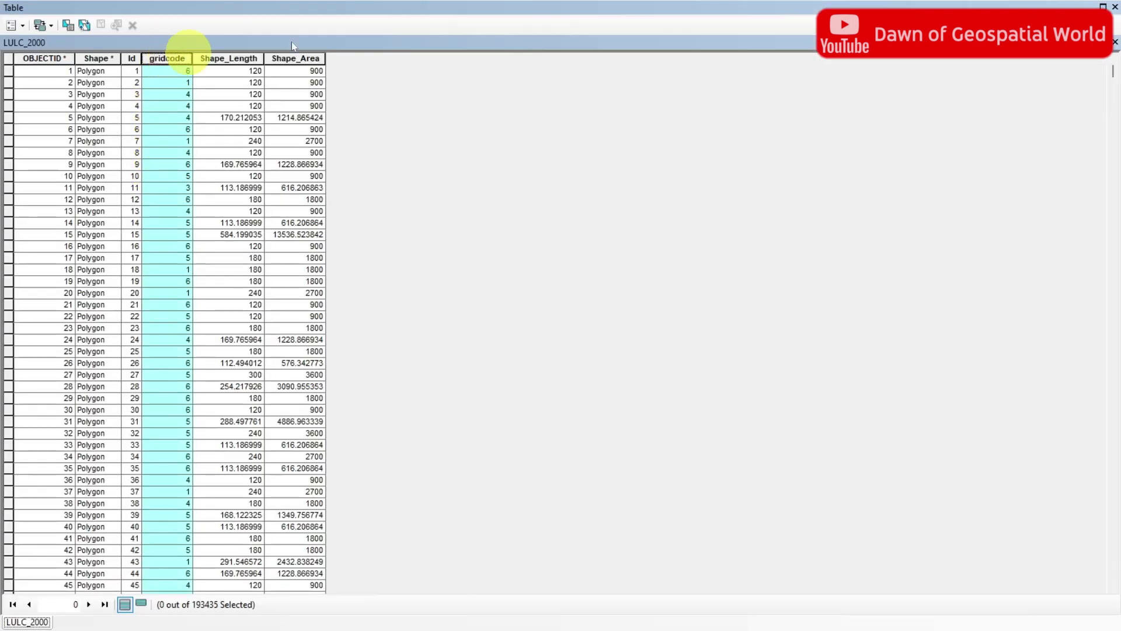
left_click(1116, 7)
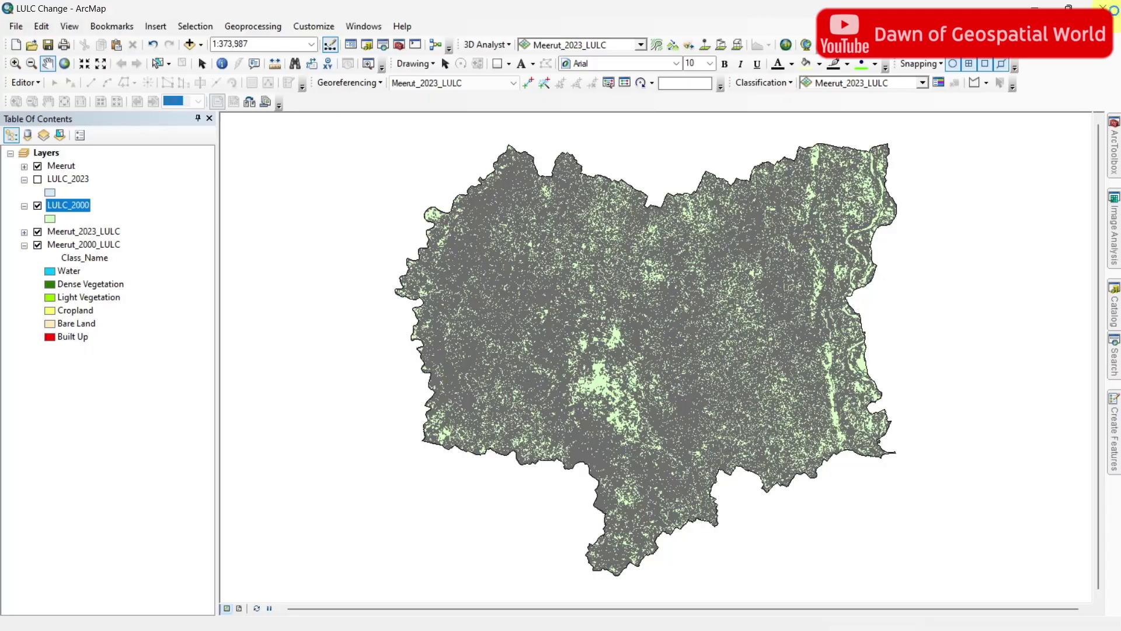
Dissolve LULC_2000 by the gridcode field to create LULC_2000_Dissolve.
left_click(247, 34)
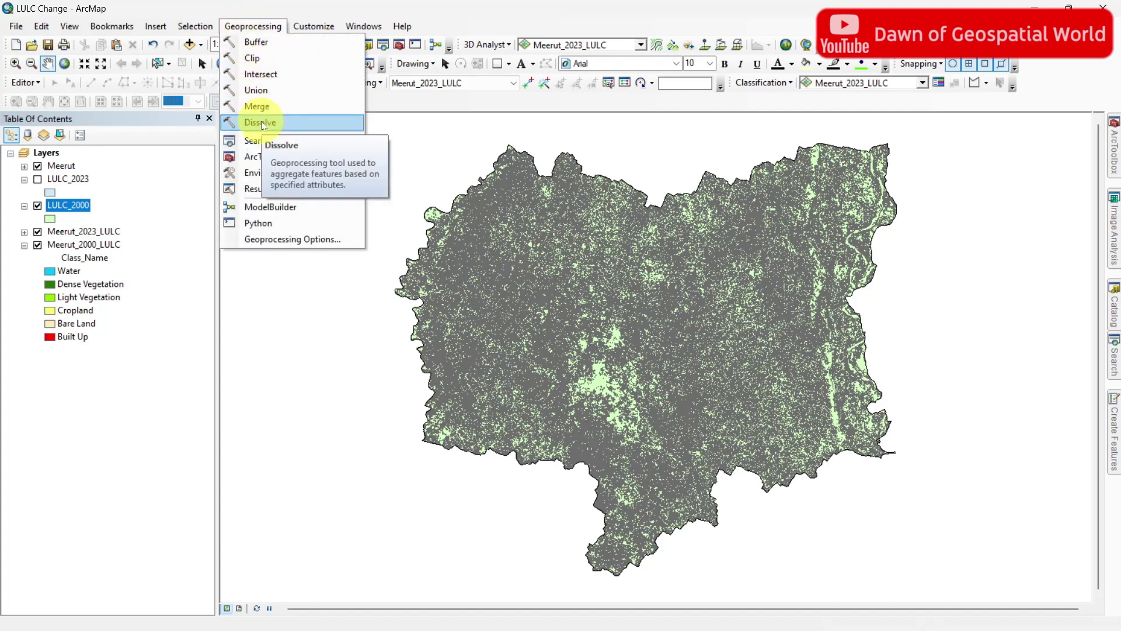
left_click(261, 122)
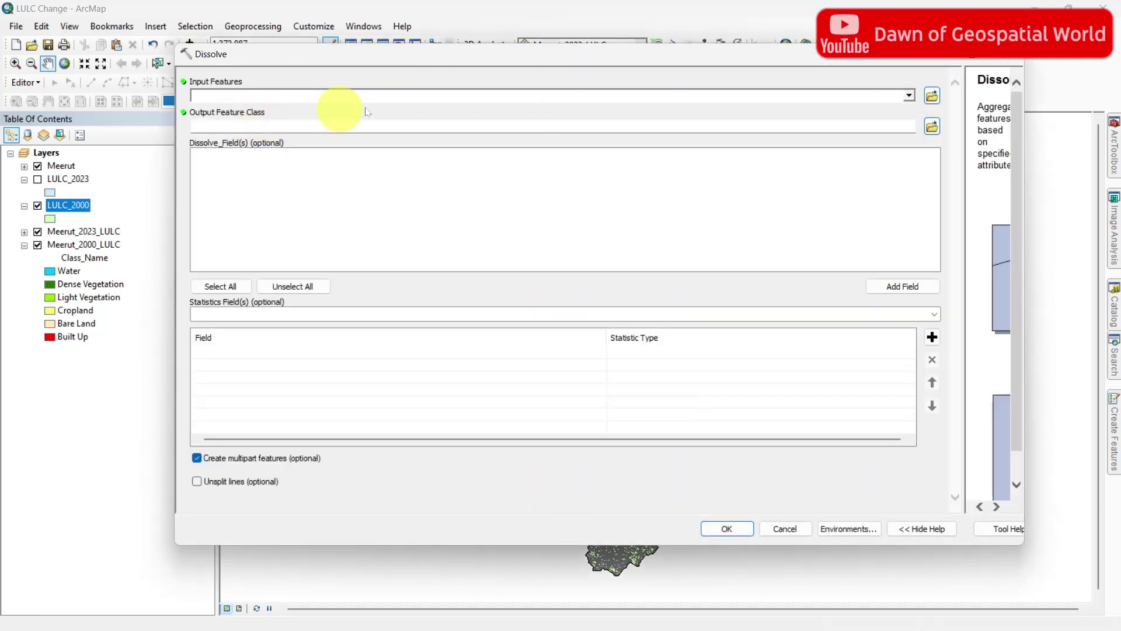
left_click(909, 95)
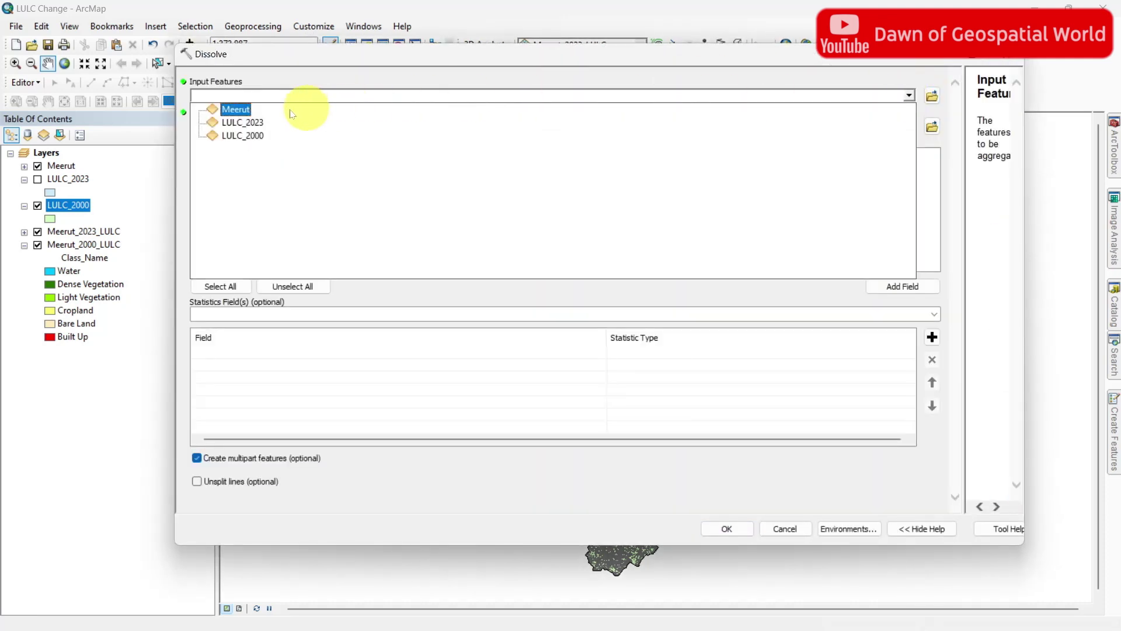
left_click(243, 136)
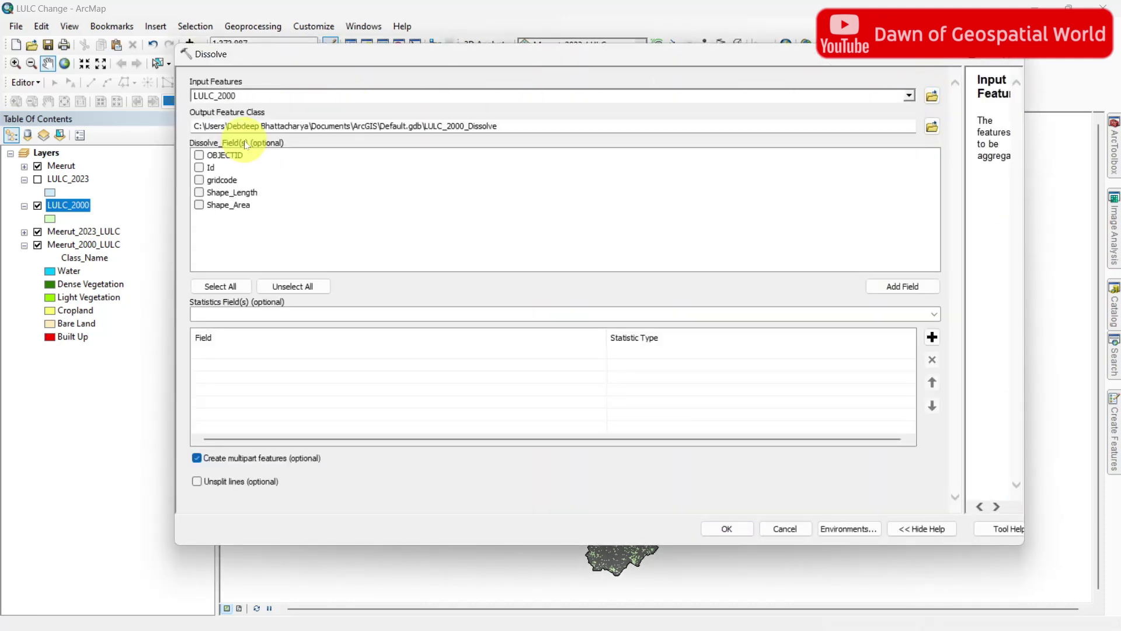
left_click(212, 180)
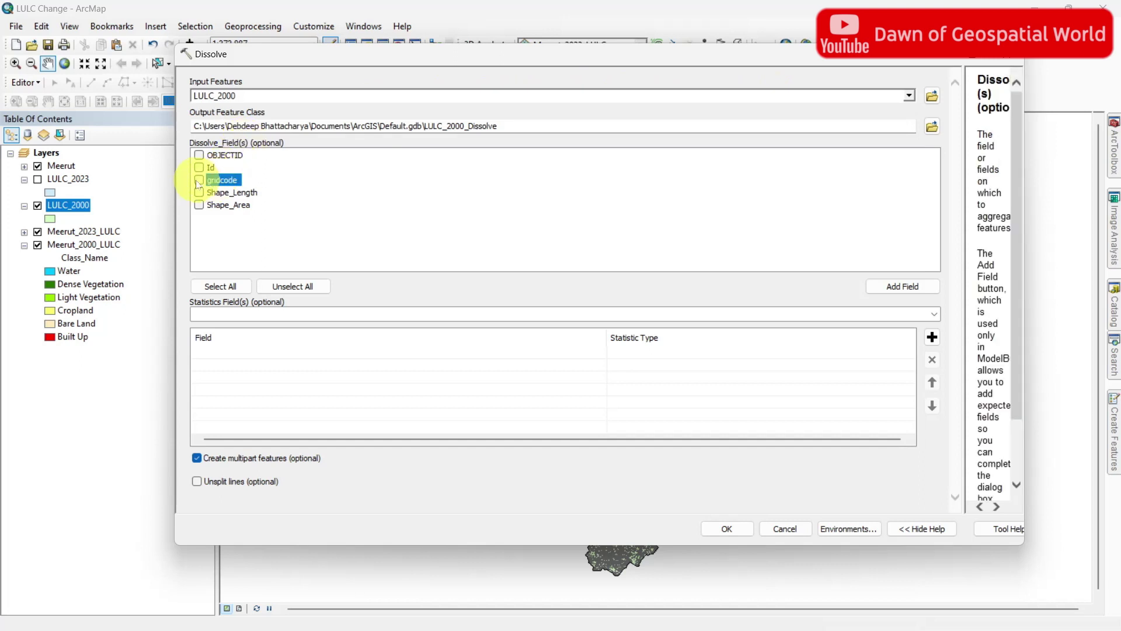
left_click(199, 179)
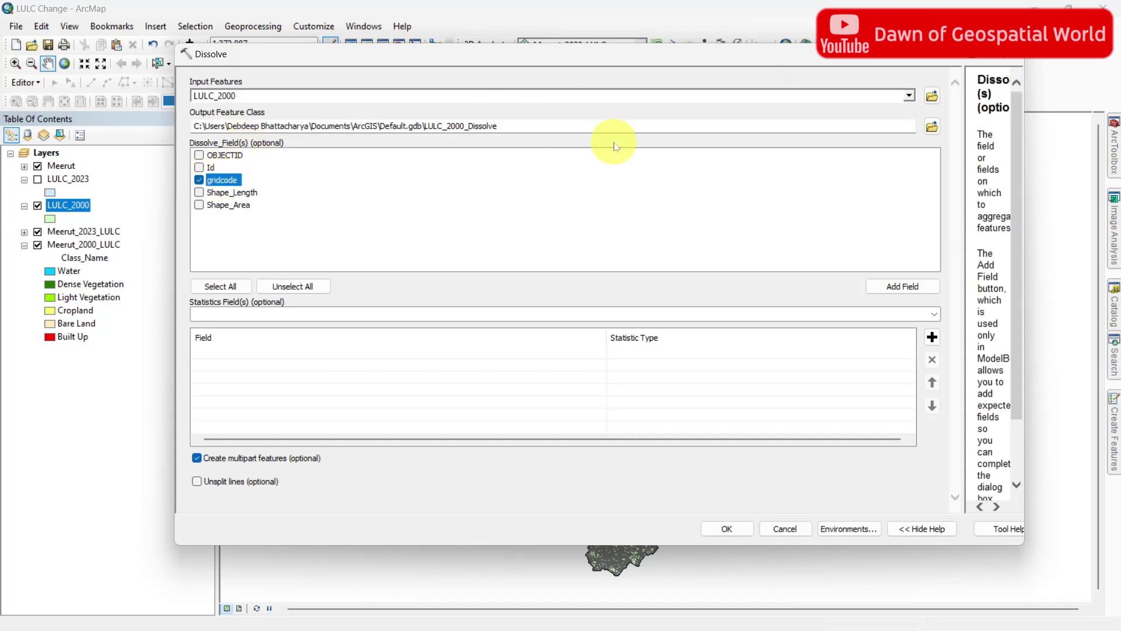
left_click(726, 529)
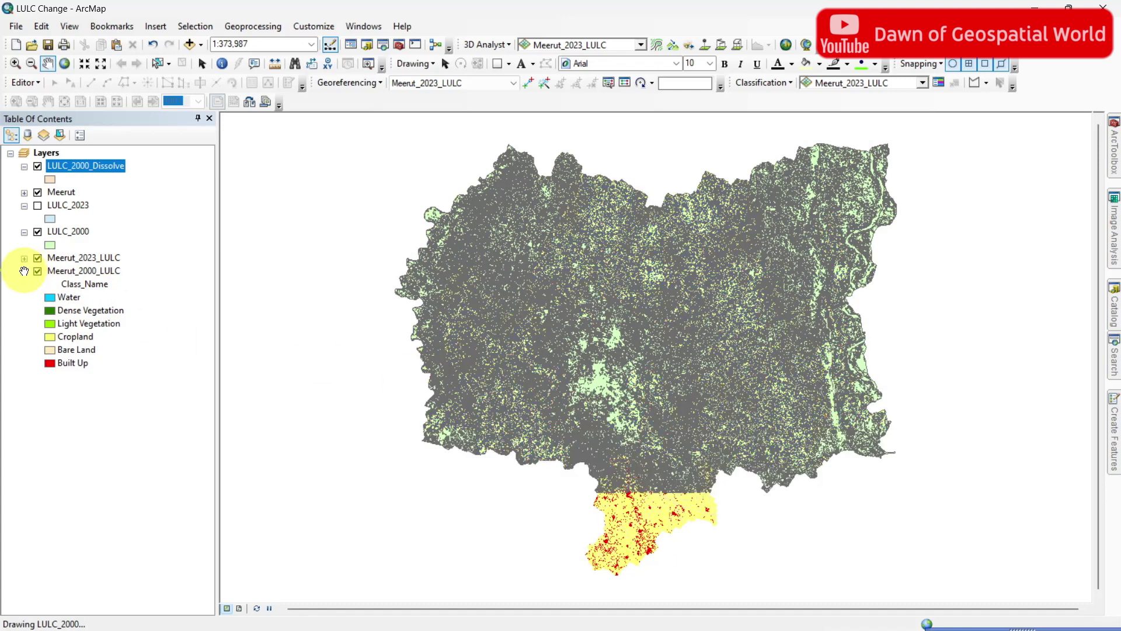
Display the six-row attribute table of LULC_2000_Dissolve.
left_click(37, 231)
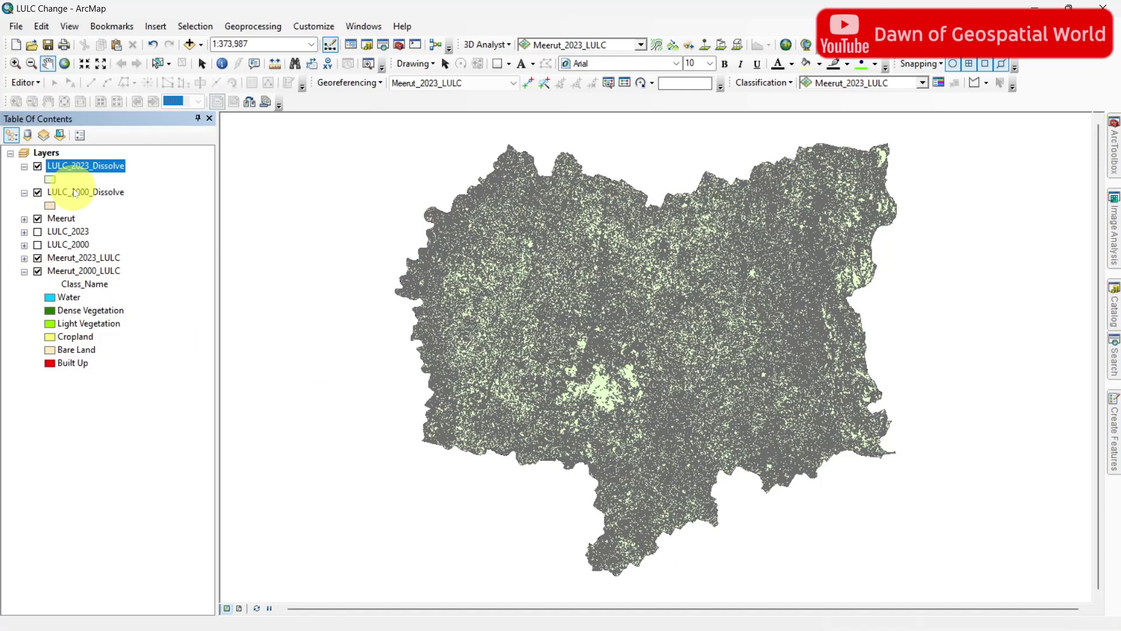
left_click(75, 191)
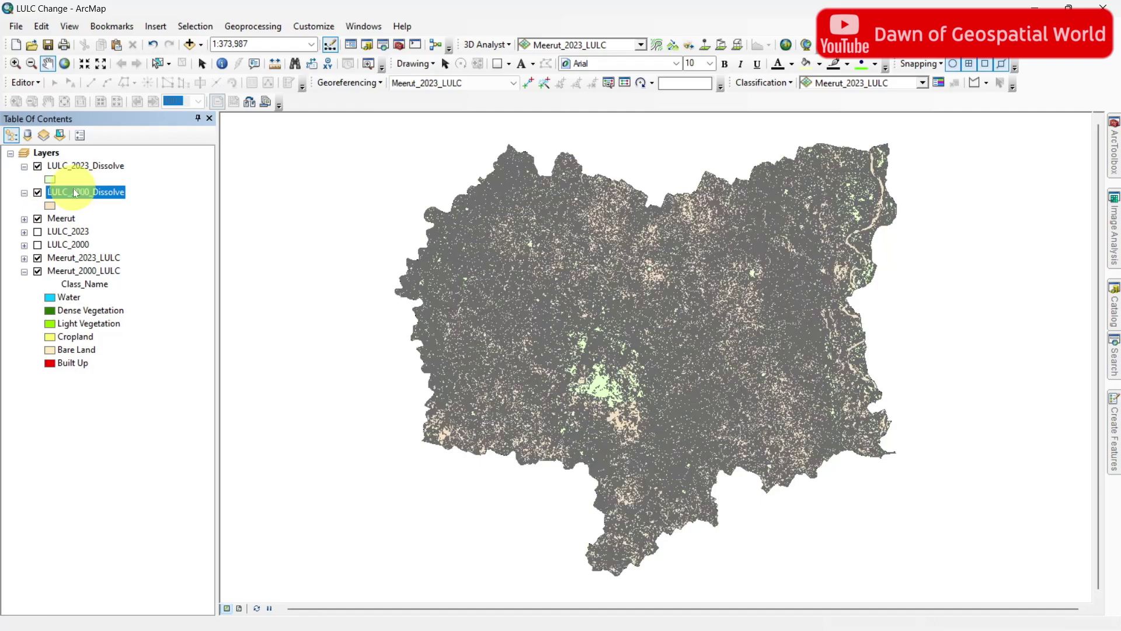
right_click(74, 193)
left_click(115, 233)
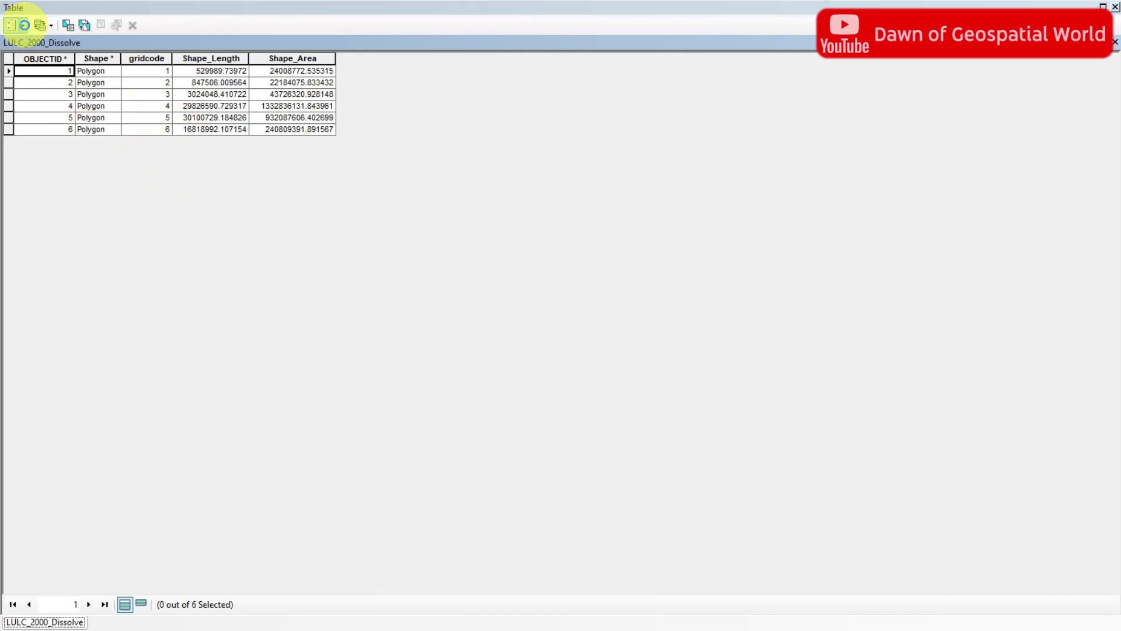
Add a text field named Class_2000 to the table.
left_click(24, 26)
left_click(50, 126)
type("Class_2000")
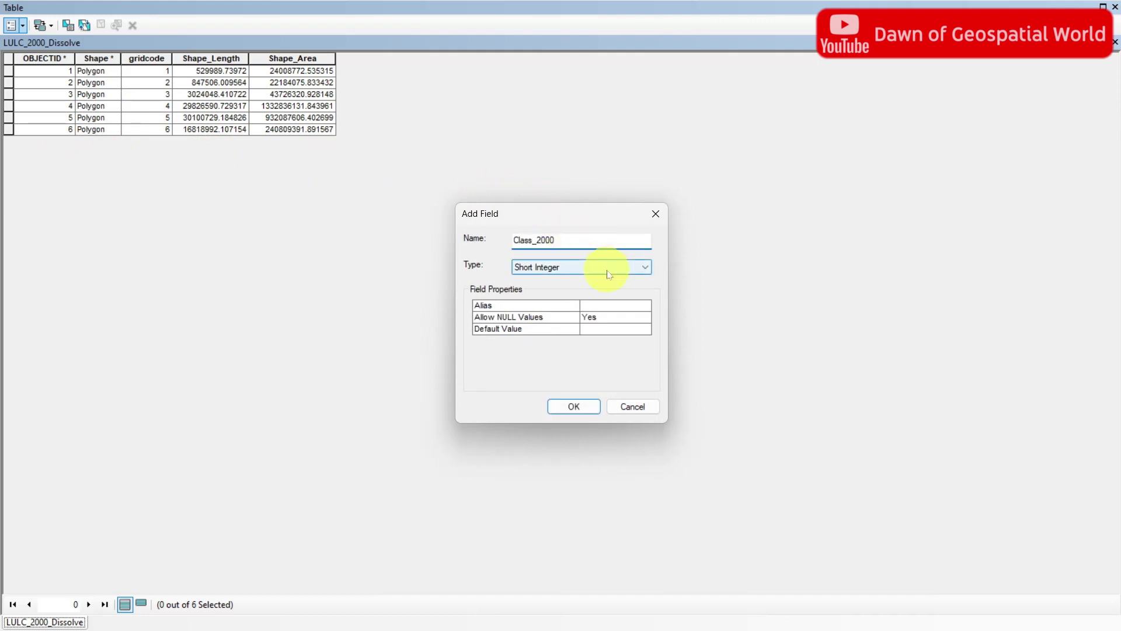
left_click(607, 268)
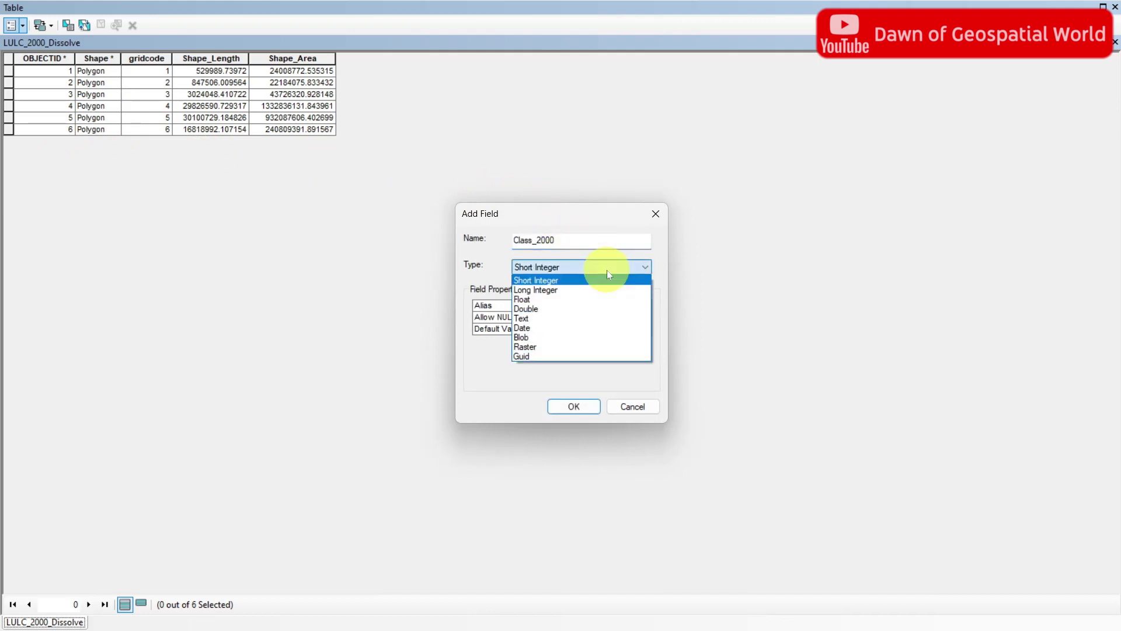
left_click(593, 320)
left_click(574, 408)
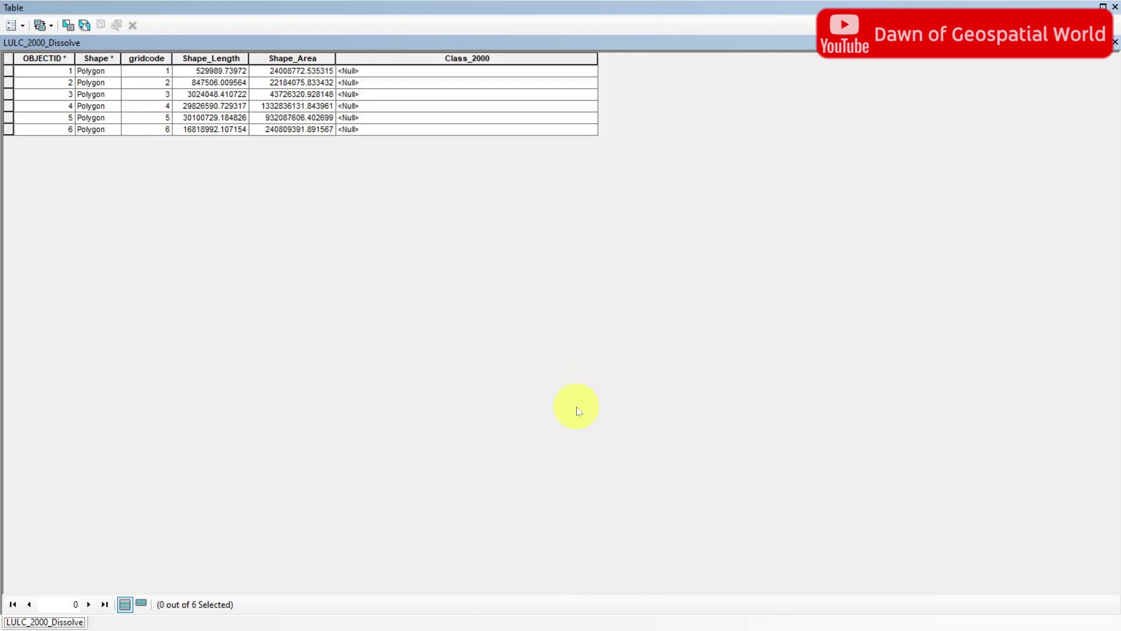
Add a double field named Area_2000 to the table.
left_click(16, 25)
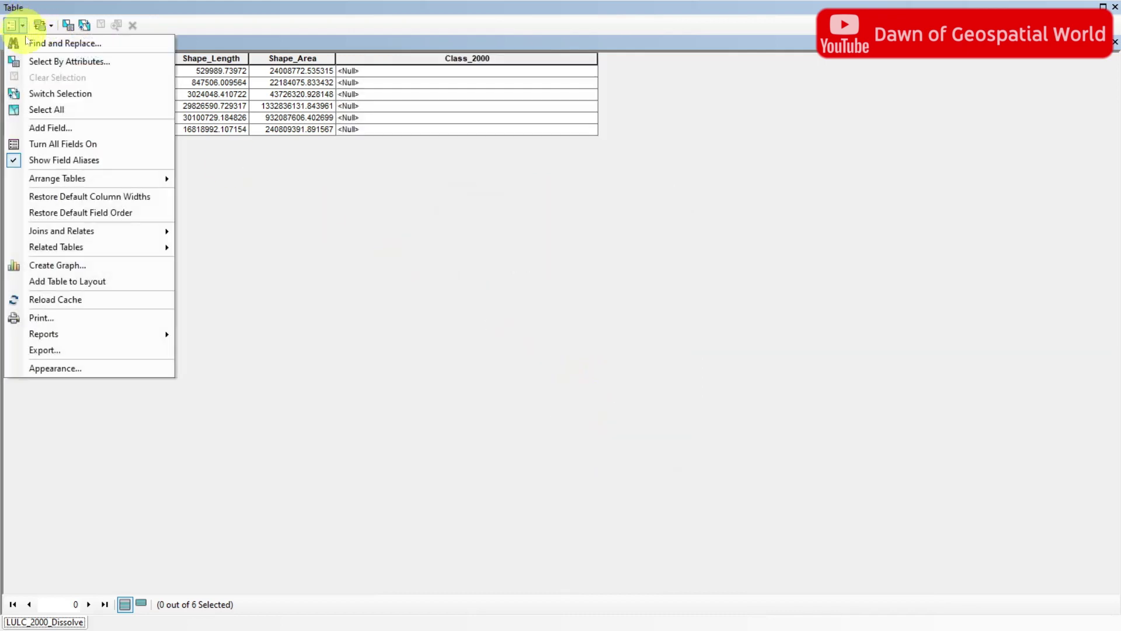
left_click(43, 128)
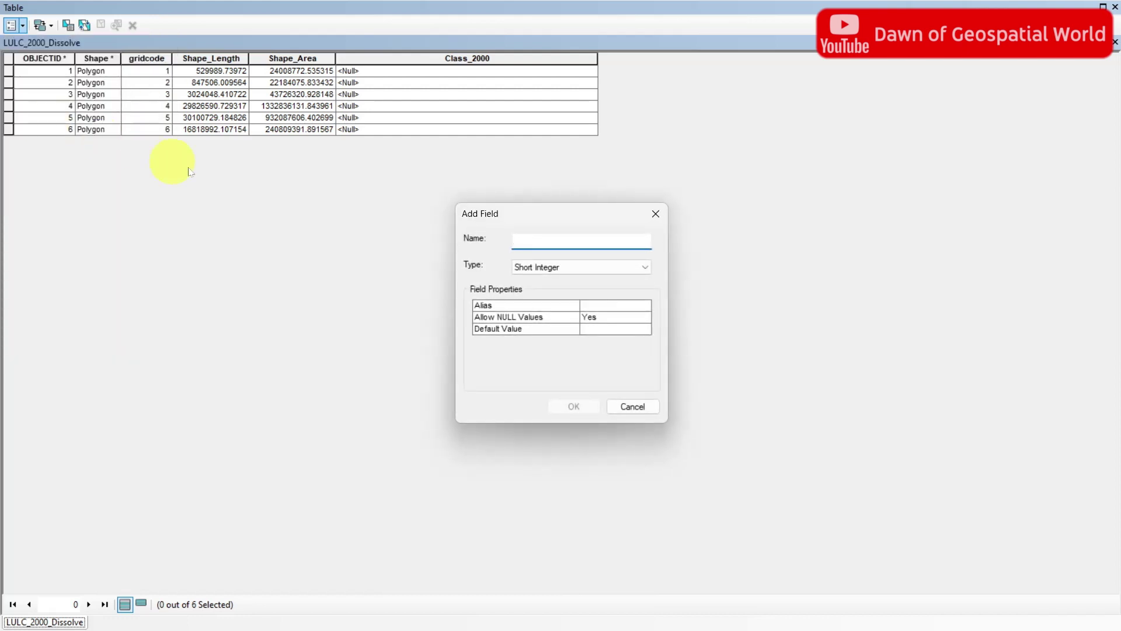
type("Area_2000")
left_click(641, 267)
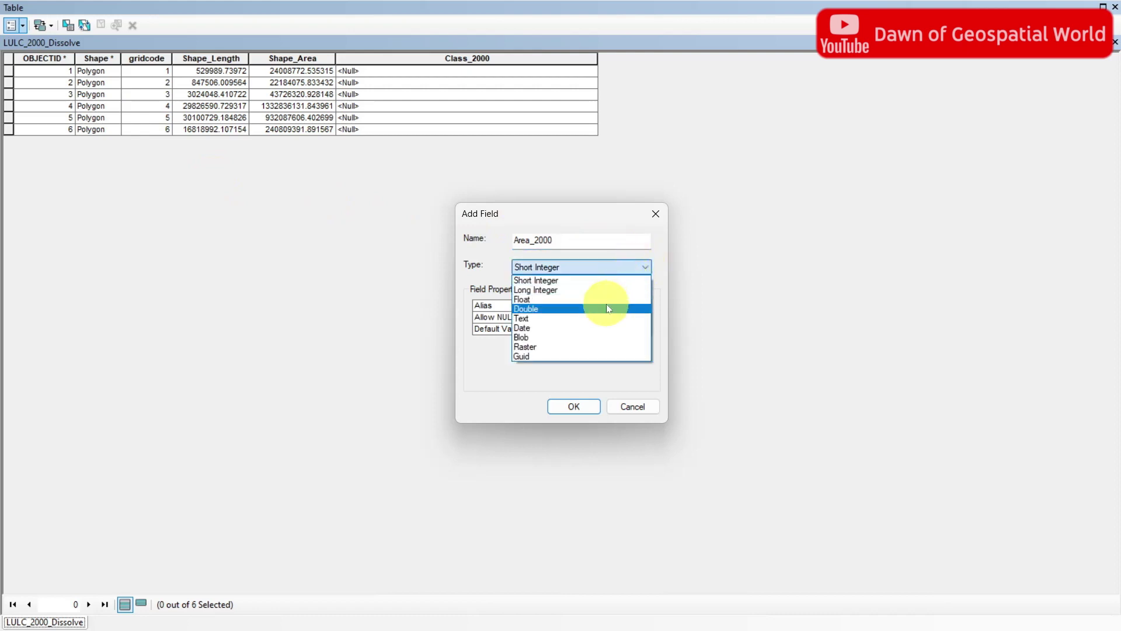
left_click(605, 308)
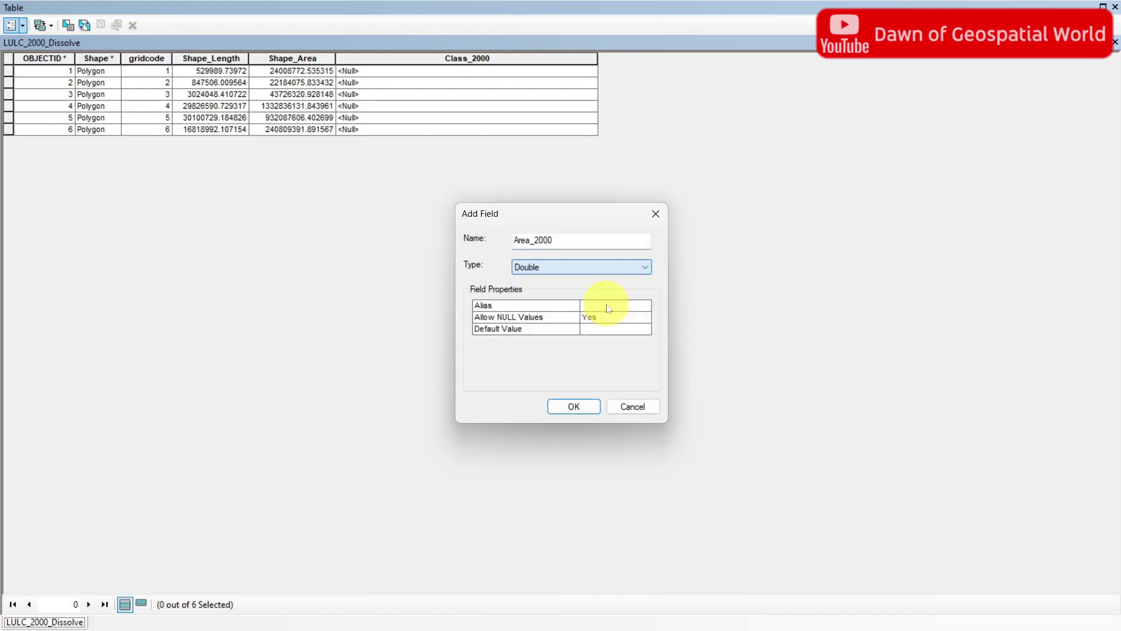
left_click(583, 408)
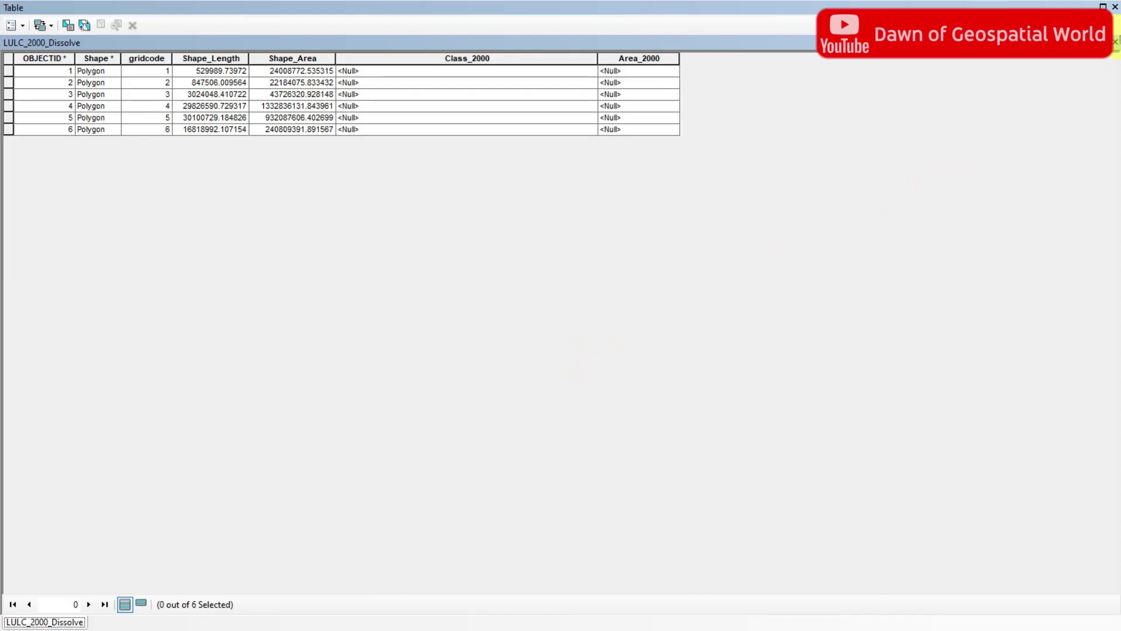
Enter Water, Dense Vegetation, Light Vegetation, Cropland, Bare Land and Built Up in Class_2000.
left_click(1114, 7)
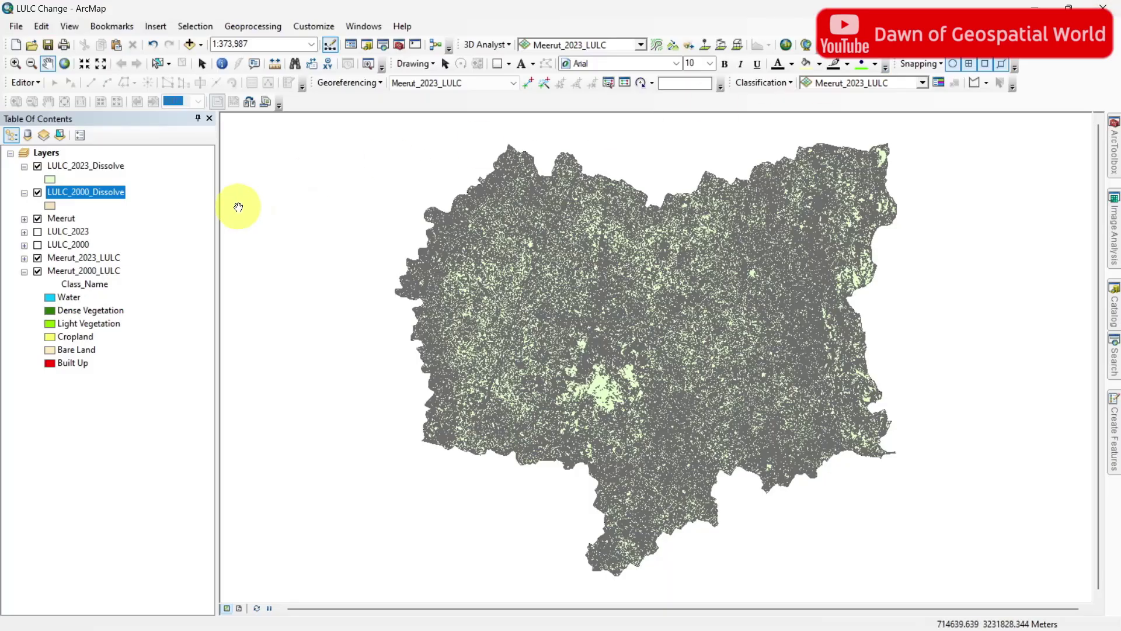
left_click(85, 166, "ctrl")
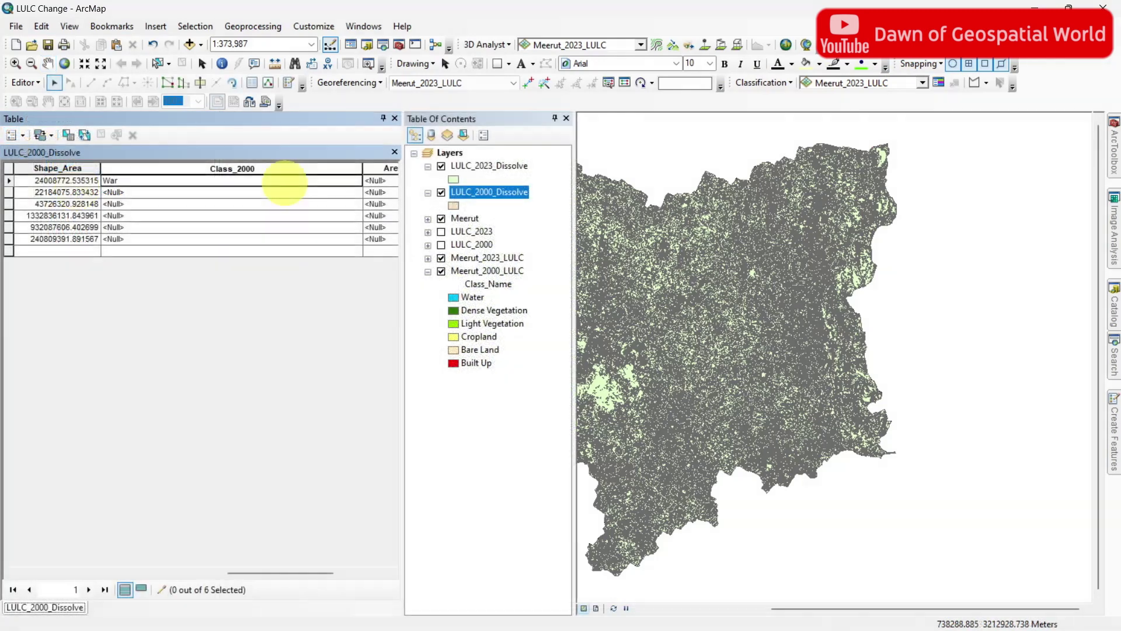
key("Return")
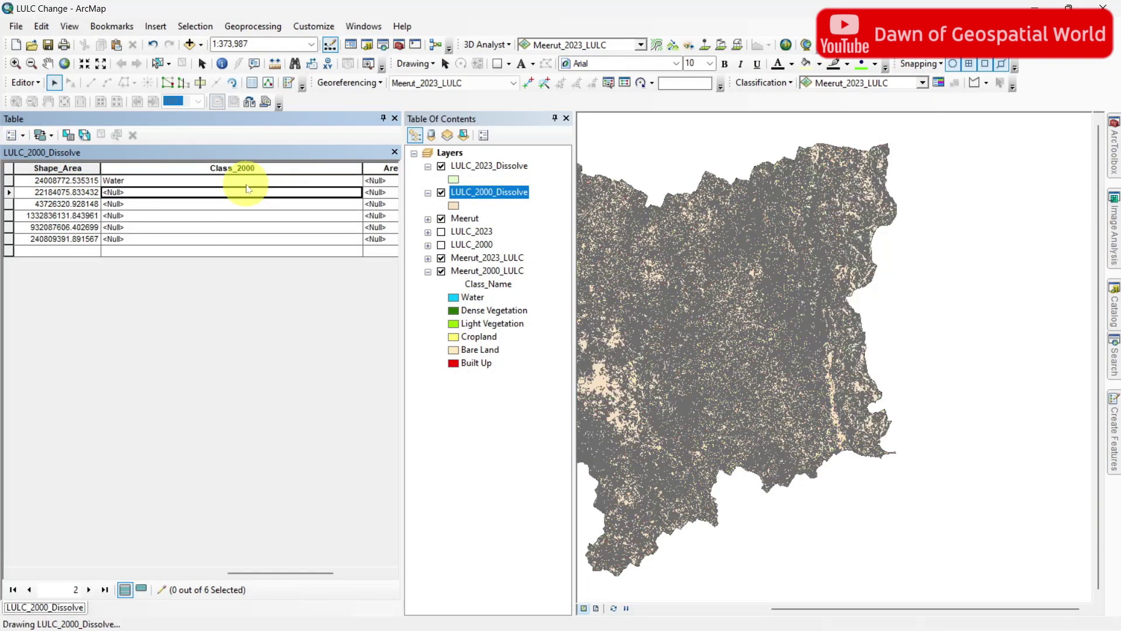
type("De")
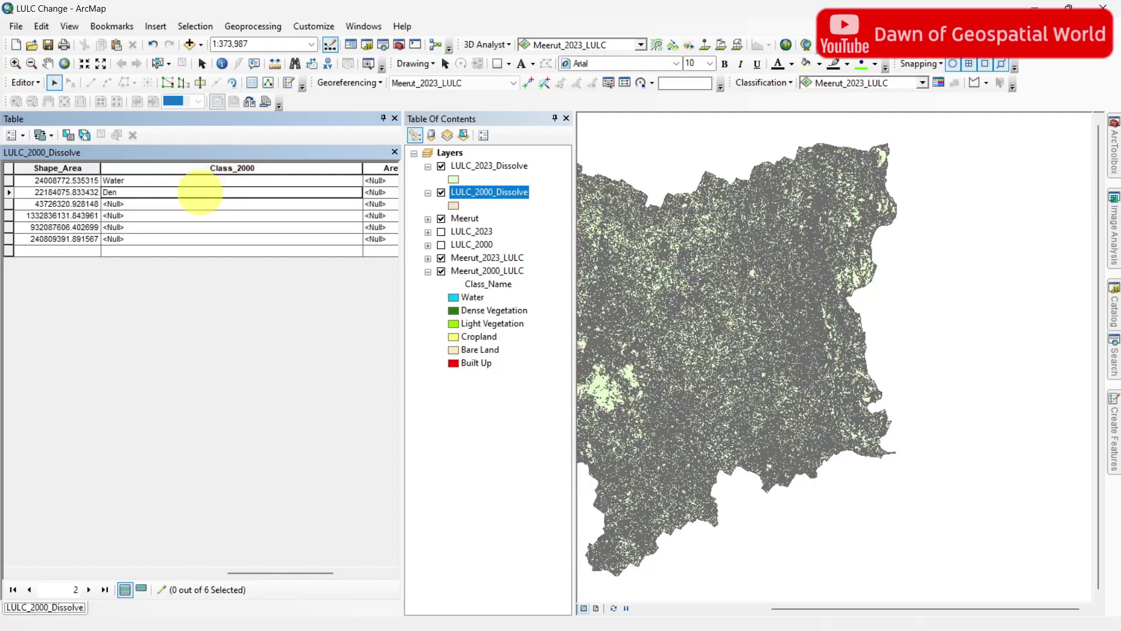
type("n")
key("Return")
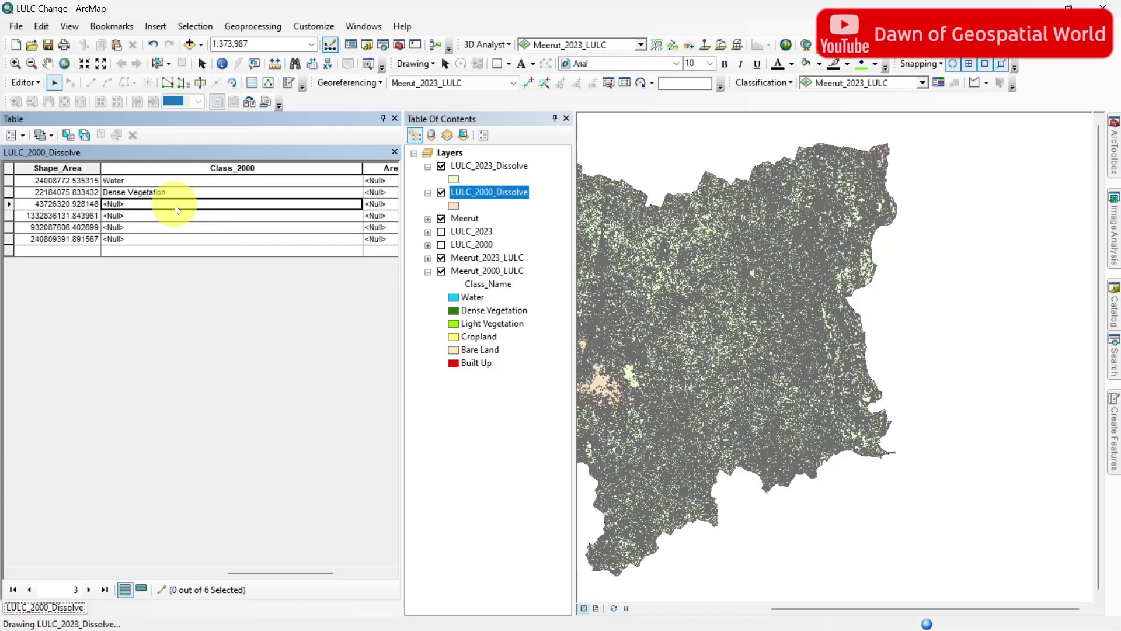
type("Light Vegetation")
key("Return")
type("Cropland")
key("Return")
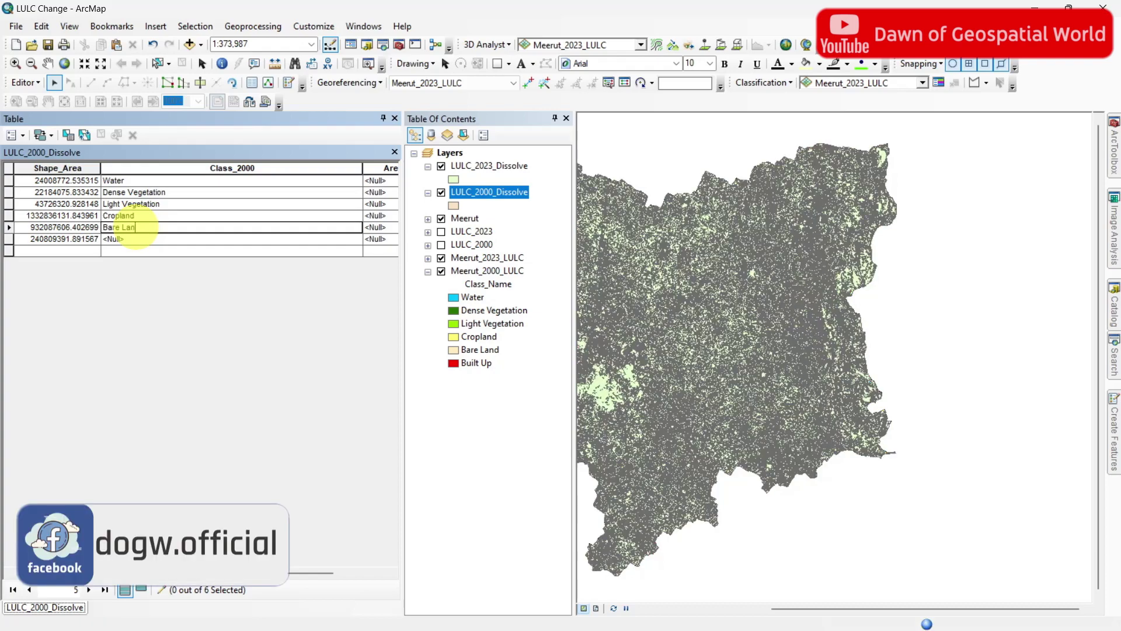
type("Bare Land")
key("Return")
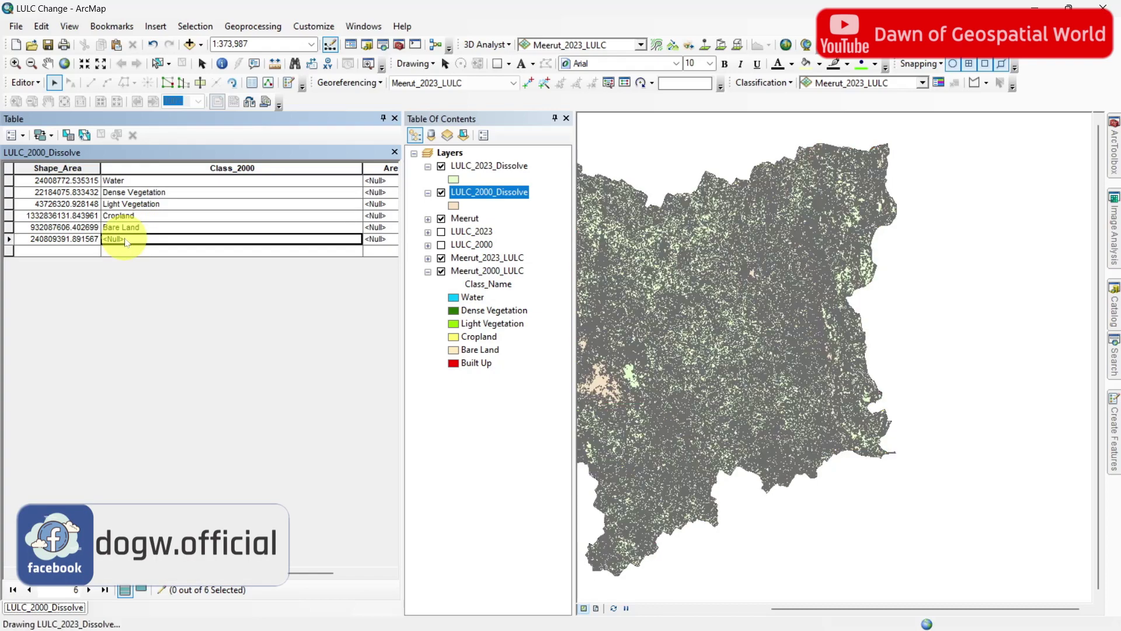
type("Built Up")
left_click_drag(303, 577, 350, 576)
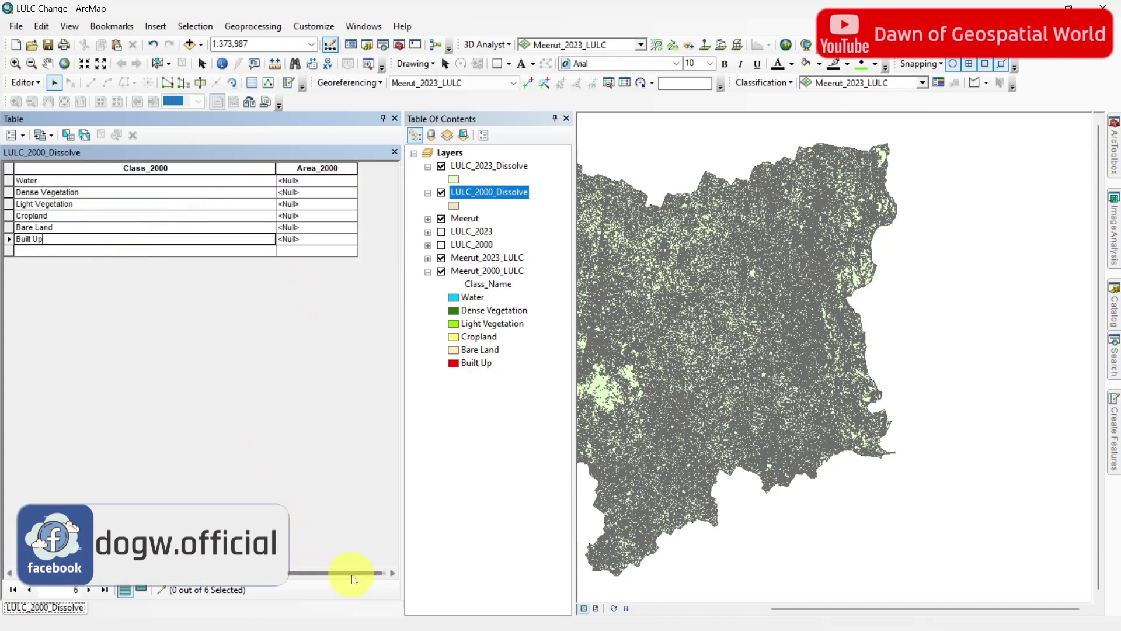
Calculate Area_2000 as polygon area in square kilometres.
left_click(301, 168)
right_click(299, 169)
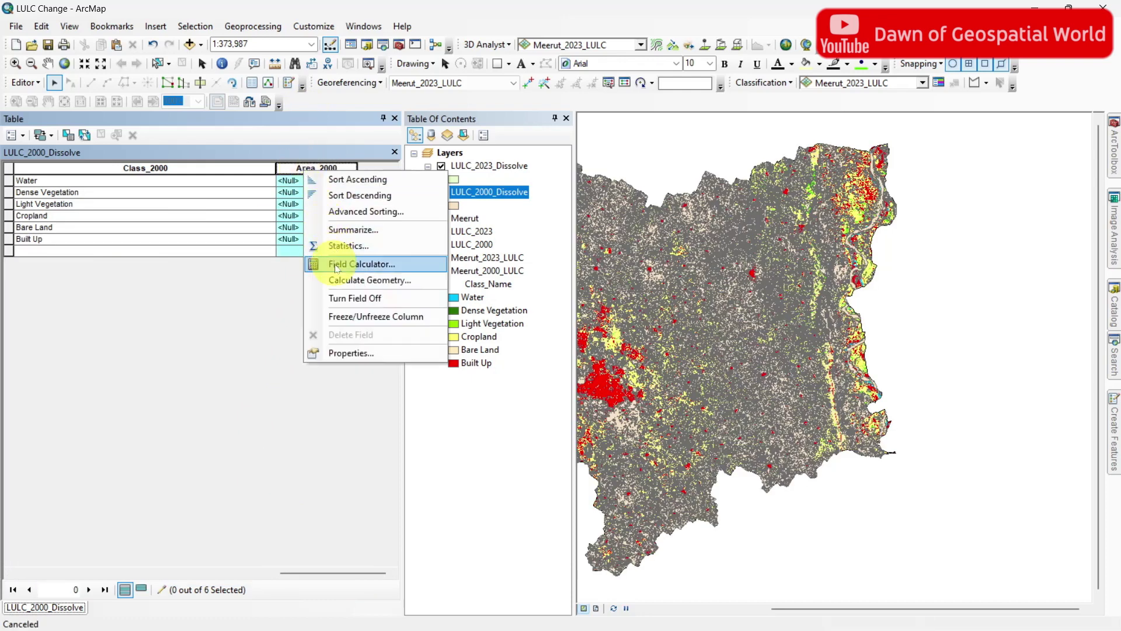
left_click(351, 280)
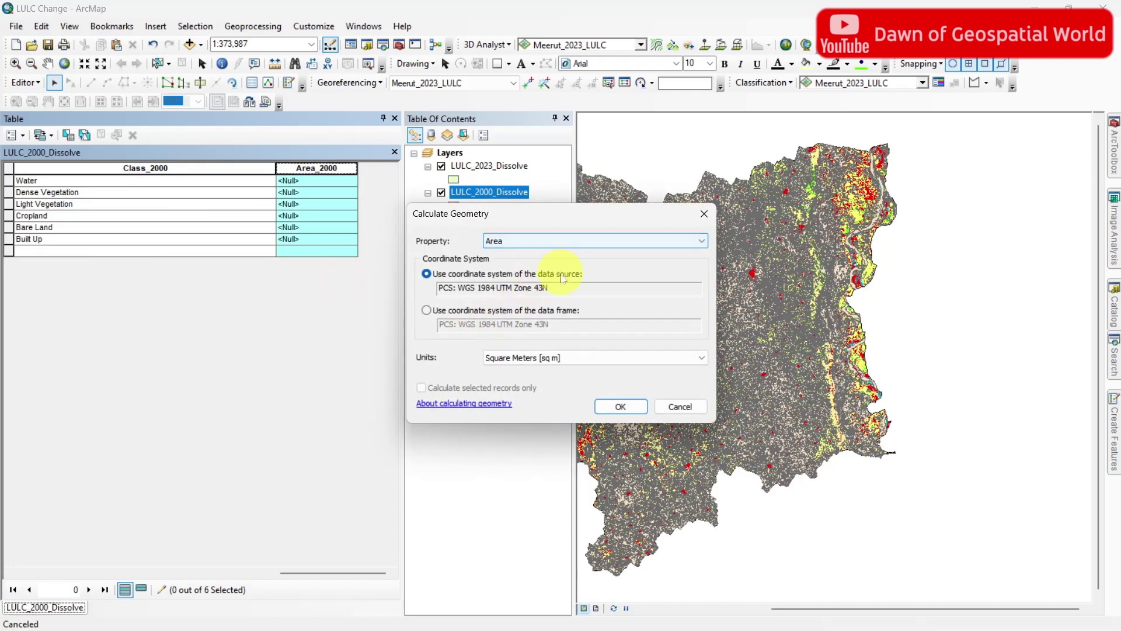
left_click(588, 360)
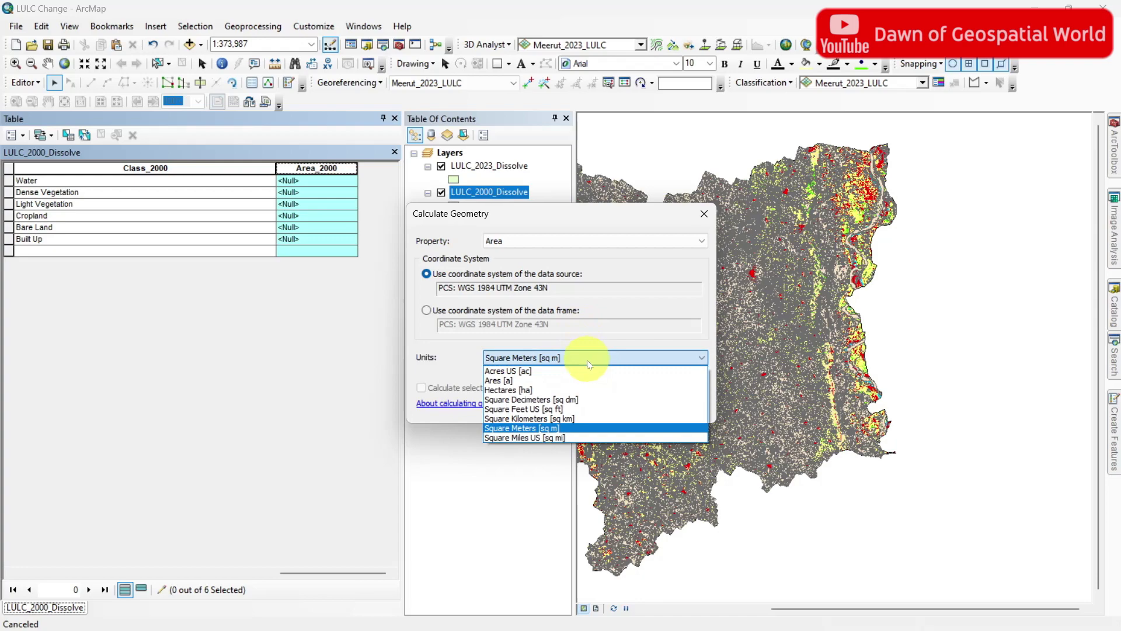
left_click(579, 427)
left_click(622, 405)
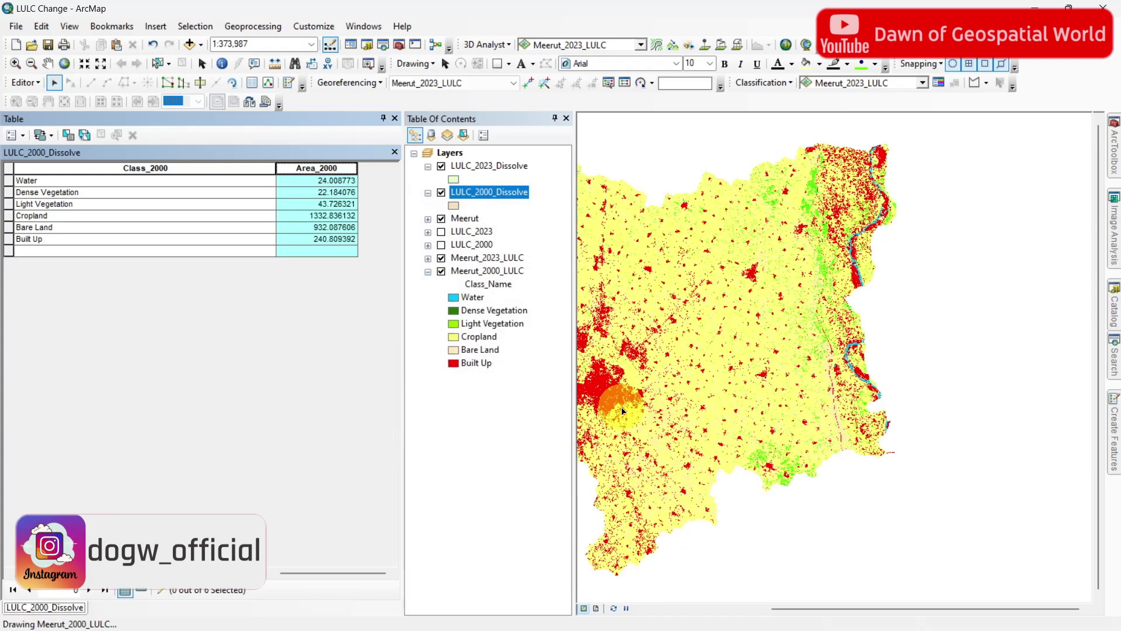
Bring up the LULC_2023_Dissolve attribute table.
left_click(466, 173)
right_click(466, 173)
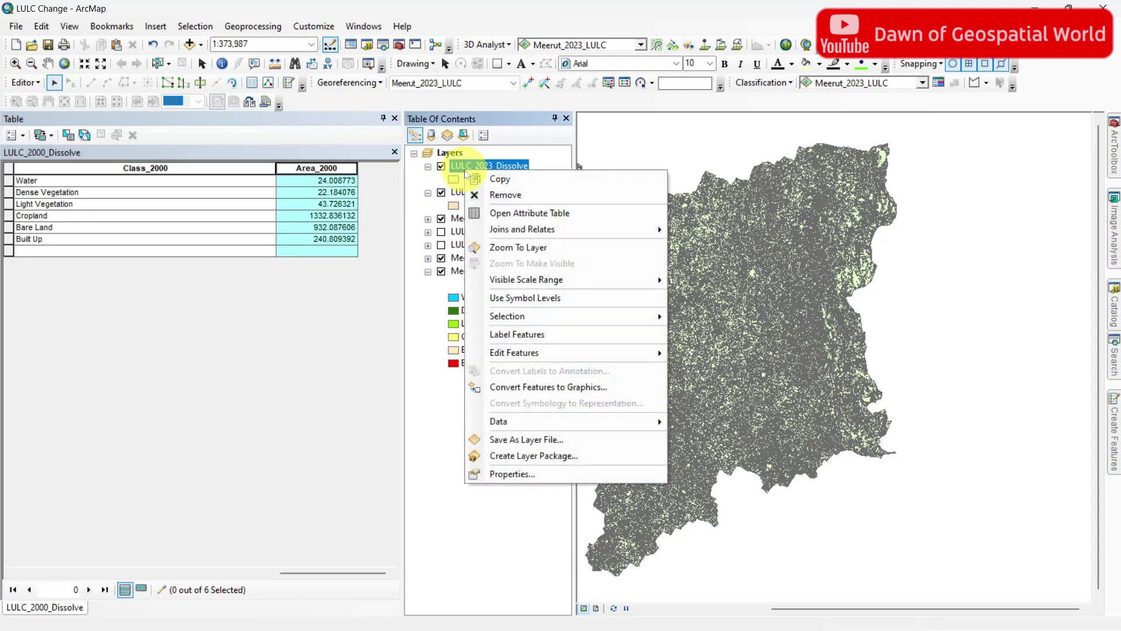
left_click(501, 214)
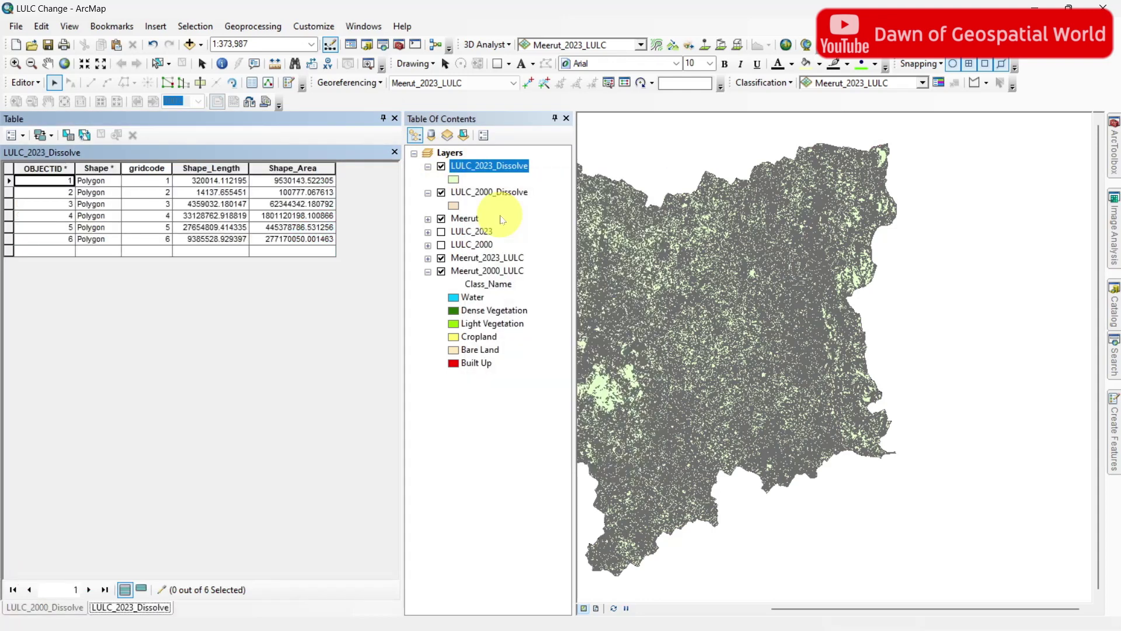
left_click(14, 135)
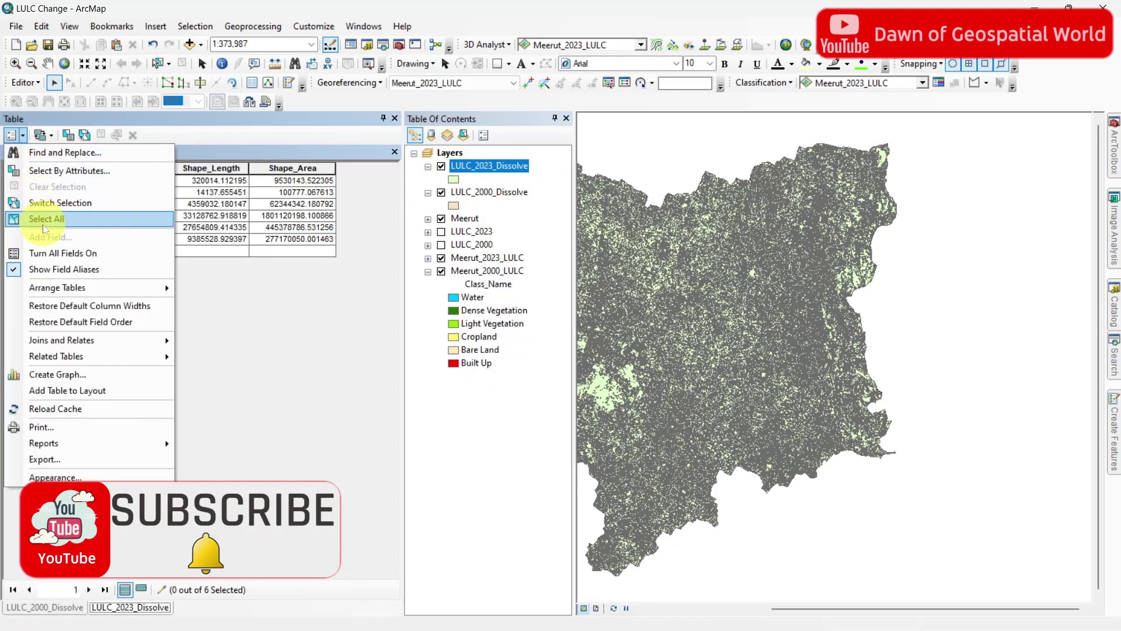
left_click(340, 279)
Stop editing and save the Class_2000 name edits.
right_click(488, 165)
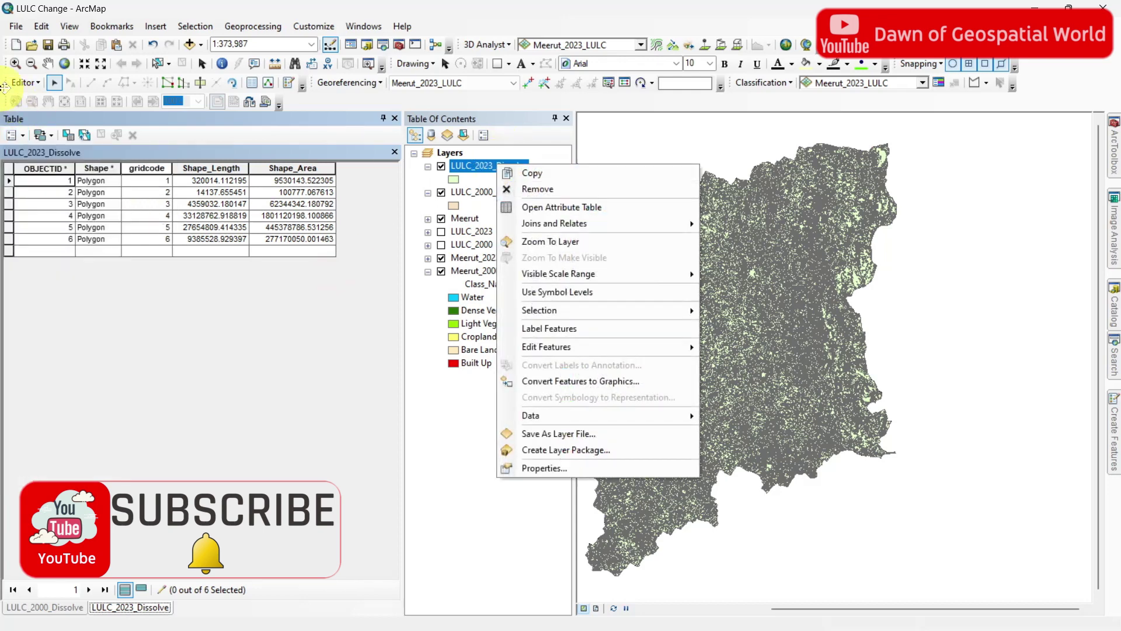
left_click(24, 83)
left_click(43, 114)
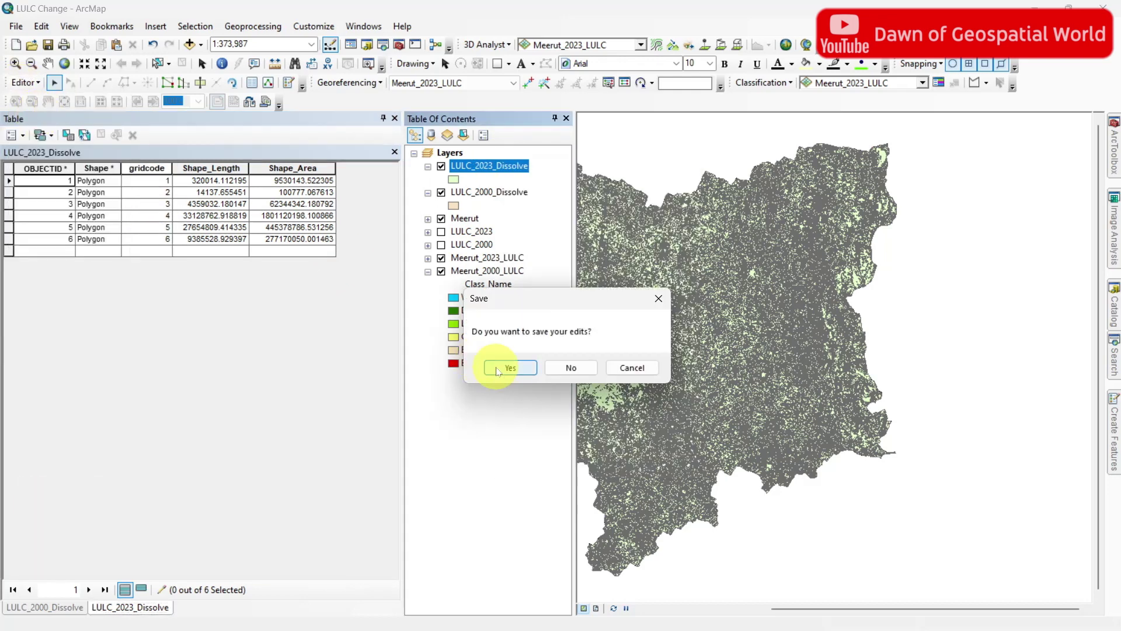
left_click(498, 370)
Begin defining a new Class_2023 field in the 2023 table.
right_click(502, 166)
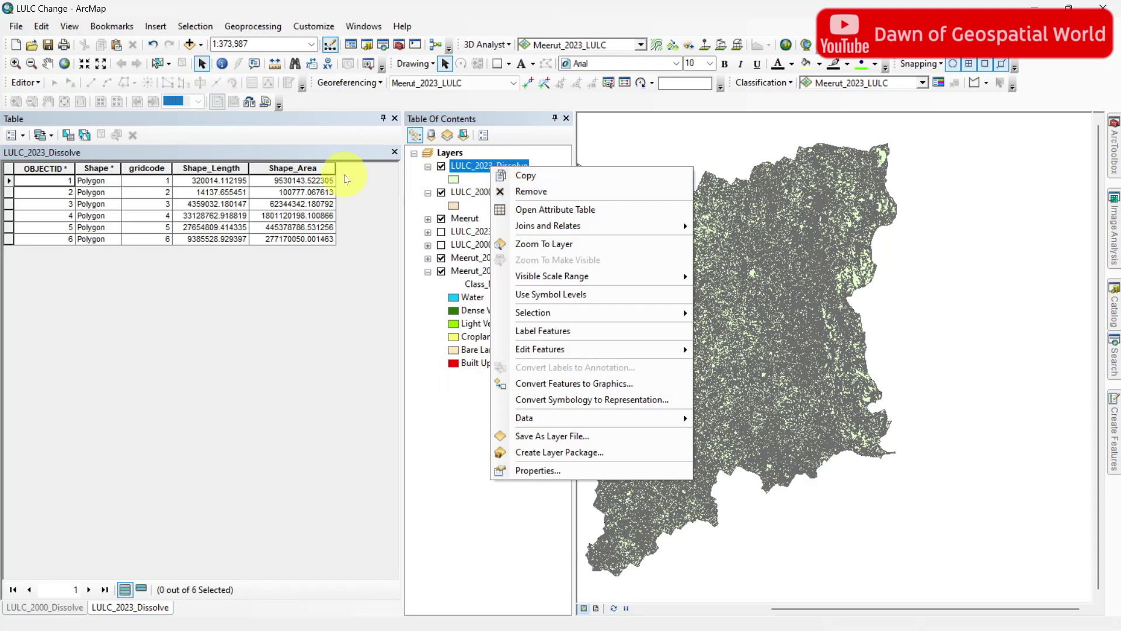
left_click(549, 210)
left_click(24, 135)
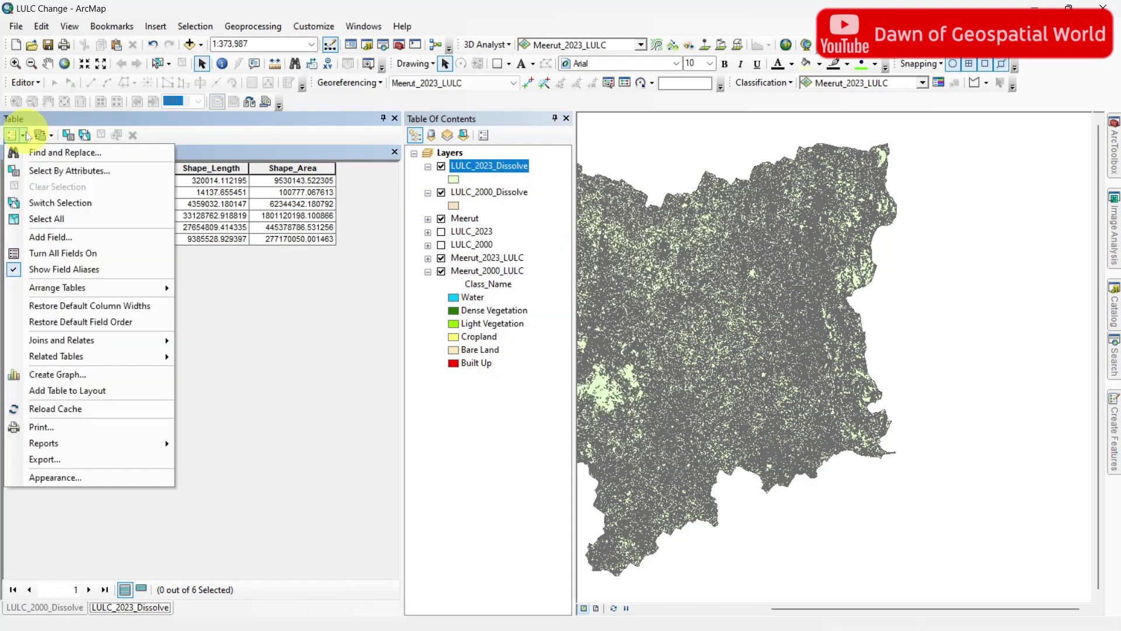
left_click(51, 236)
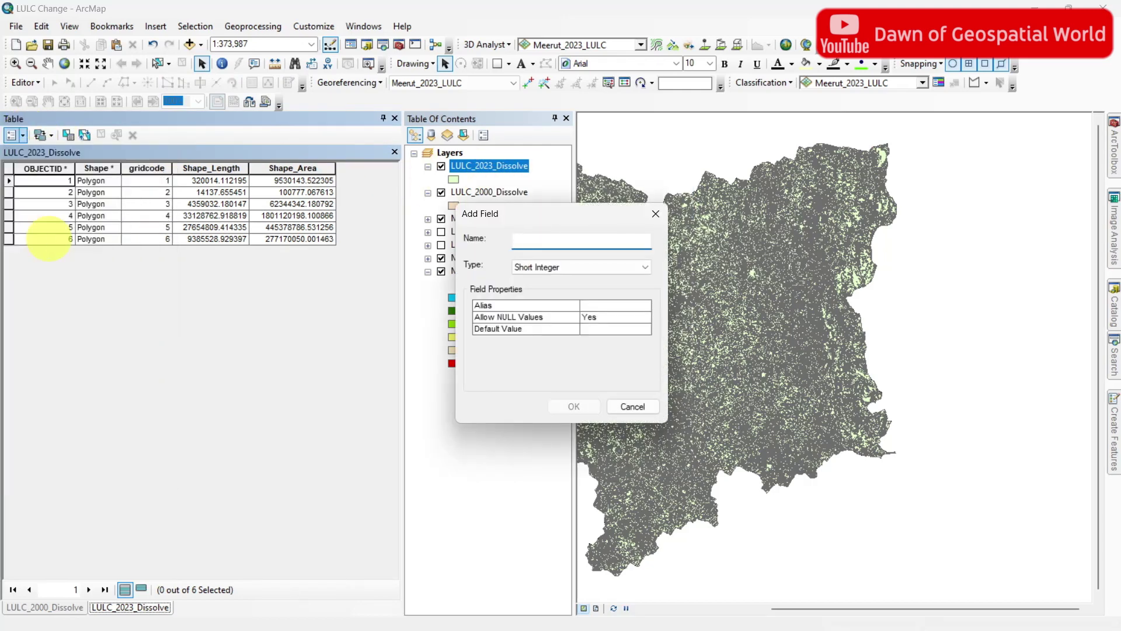
type("Class_2023")
Create Class_2023 as a text field.
left_click(580, 268)
left_click(556, 321)
left_click(583, 411)
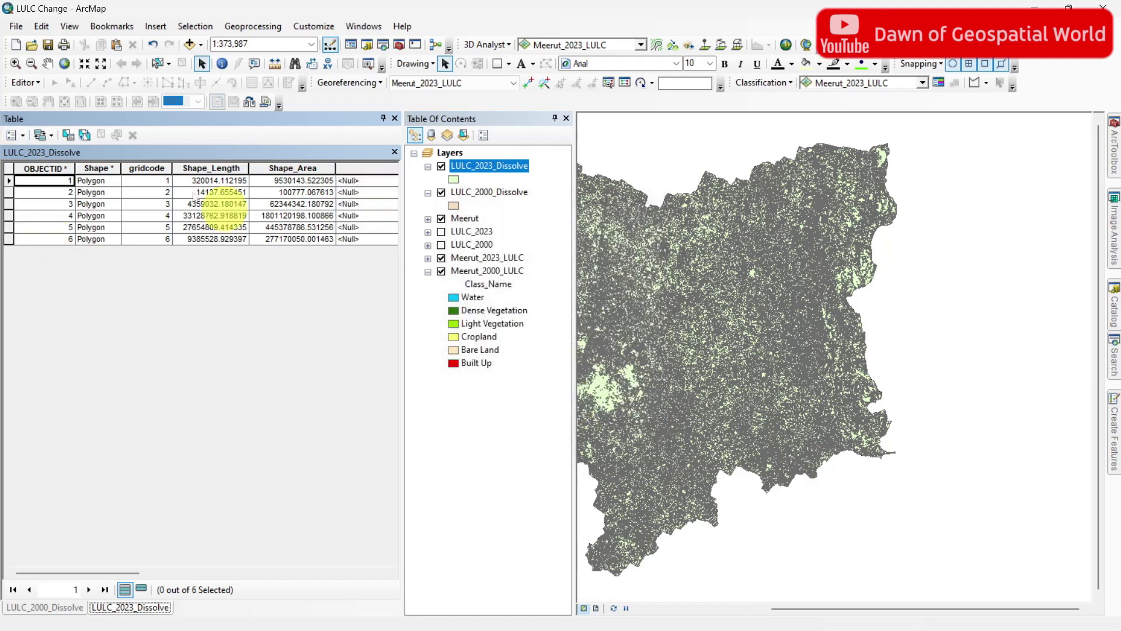
Add a double field named Area_2023 to the 2023 table.
left_click(15, 135)
left_click(49, 239)
type("Area_2023")
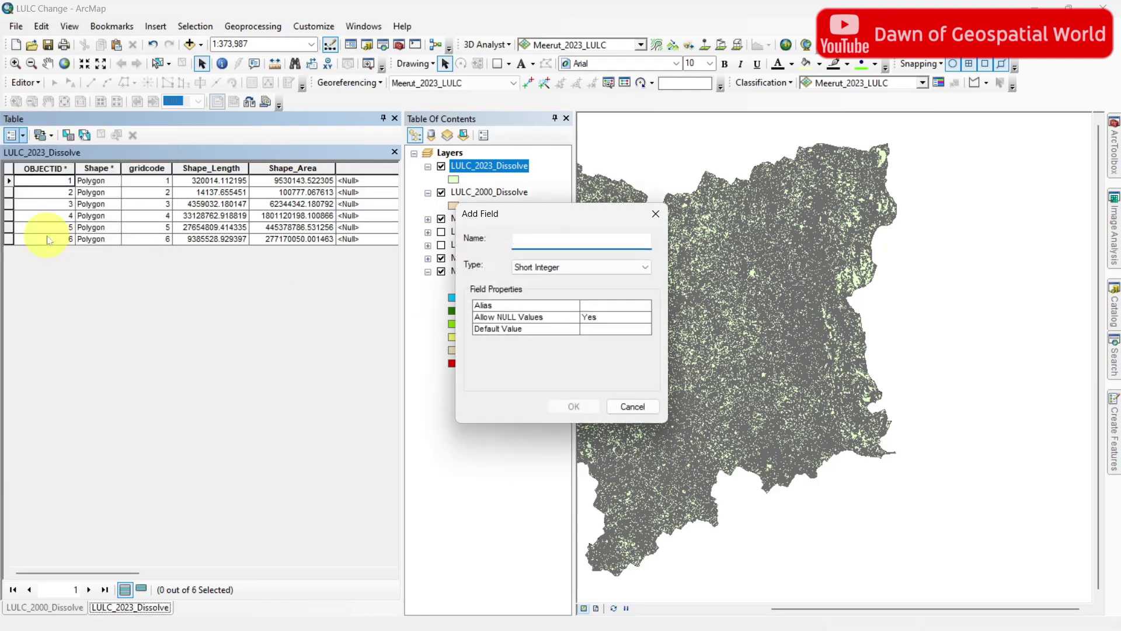
left_click(543, 267)
left_click(543, 320)
left_click(578, 407)
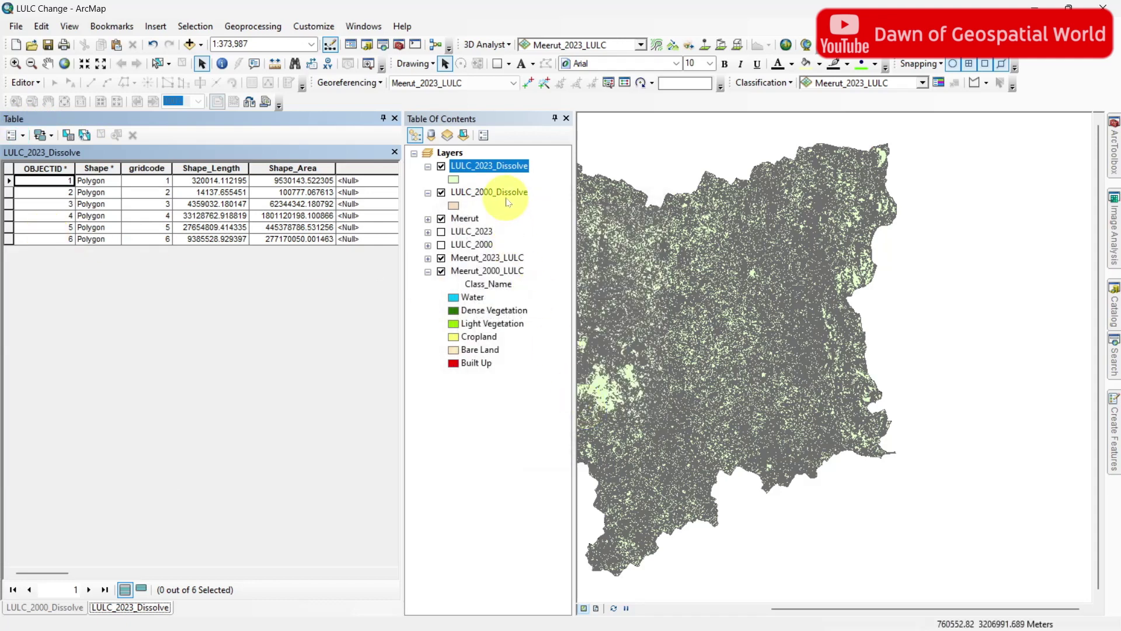
Start an editing session on LULC_2023_Dissolve, accepting the warning.
right_click(469, 165)
mouse_move(517, 346)
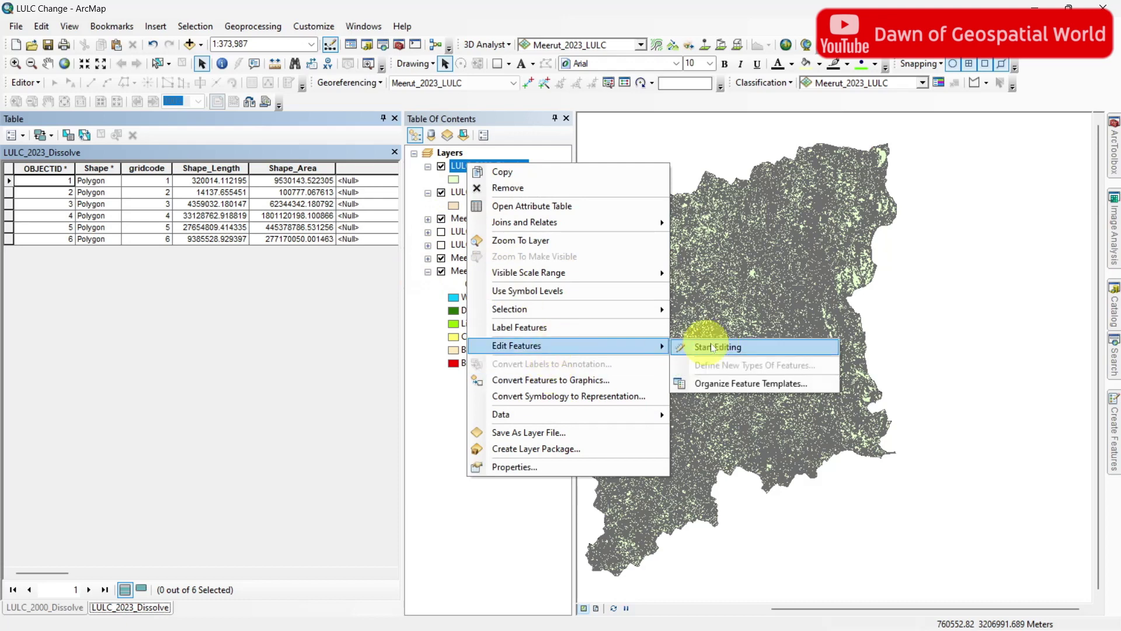
left_click(719, 346)
left_click(638, 480)
left_click_drag(35, 574, 212, 571)
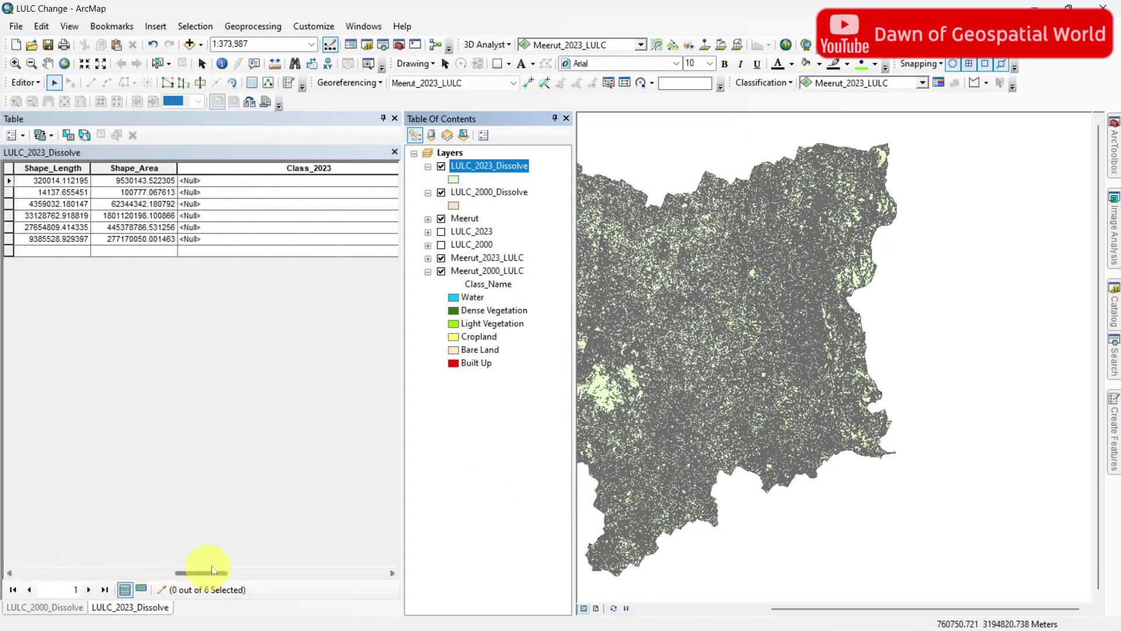
Enter Water, Dense Vegetation, Light Vegetation, Cropland, Bare Land, Built Up down the Class_2023 column.
left_click(195, 181)
type("Water")
key("Return")
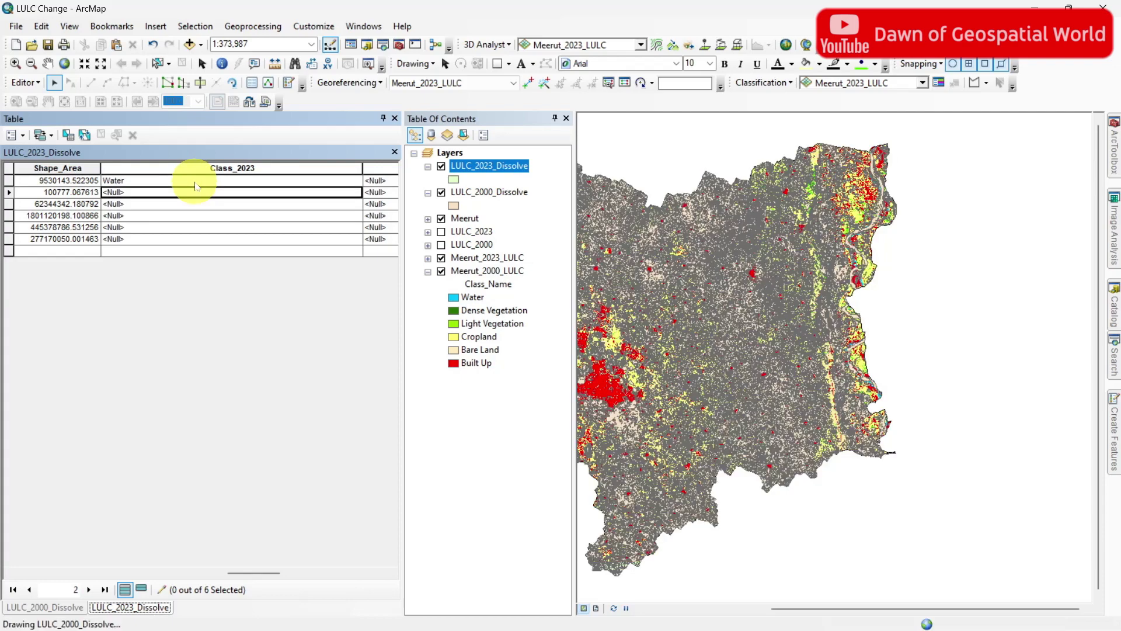
type("Dense Vegetatio")
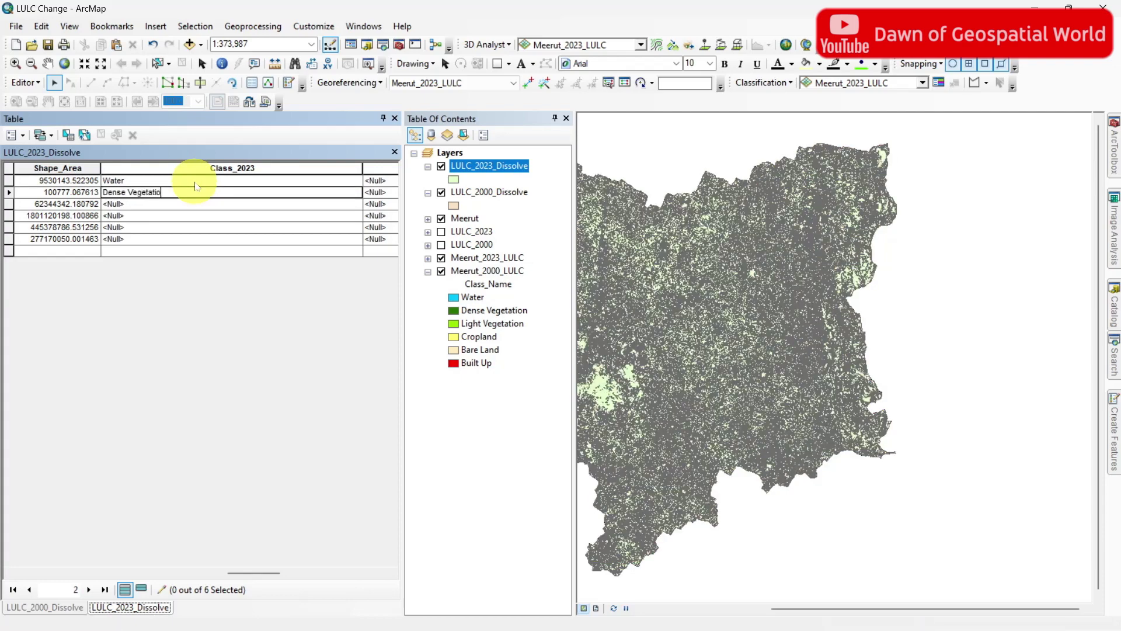
type("n")
key("Return")
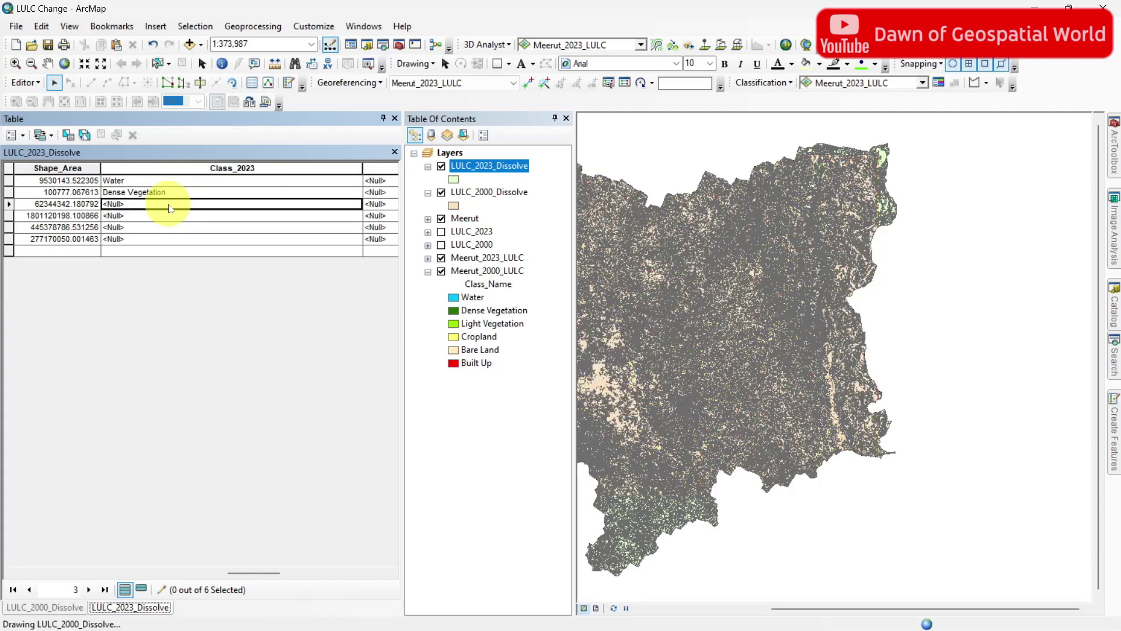
type("Light Vegetation")
key("Return")
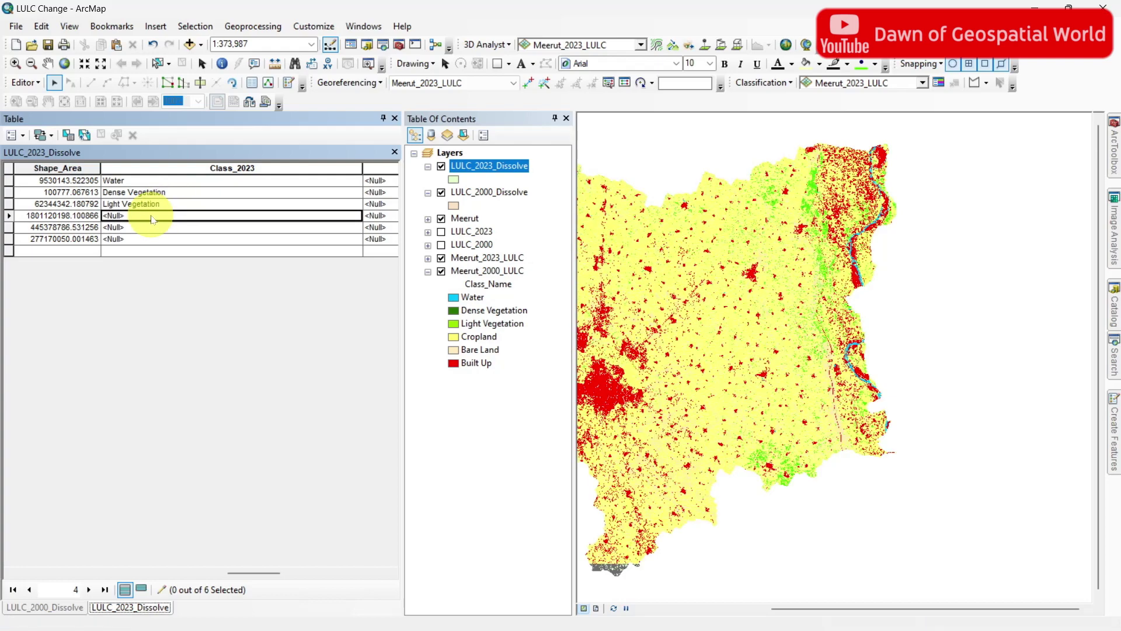
type("Cropland")
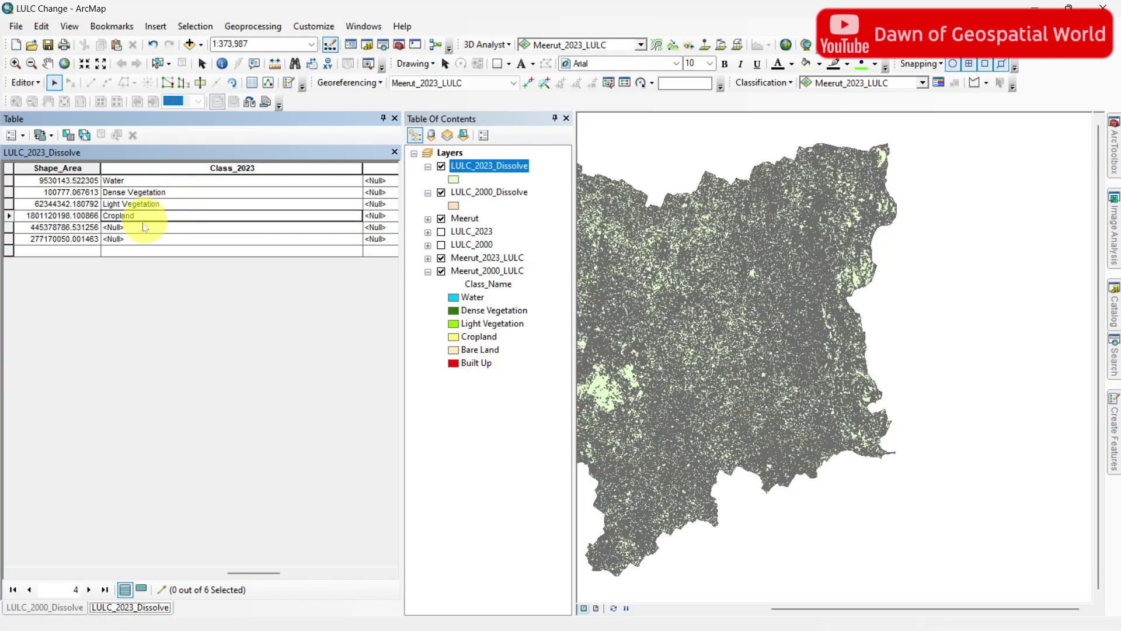
key("Return")
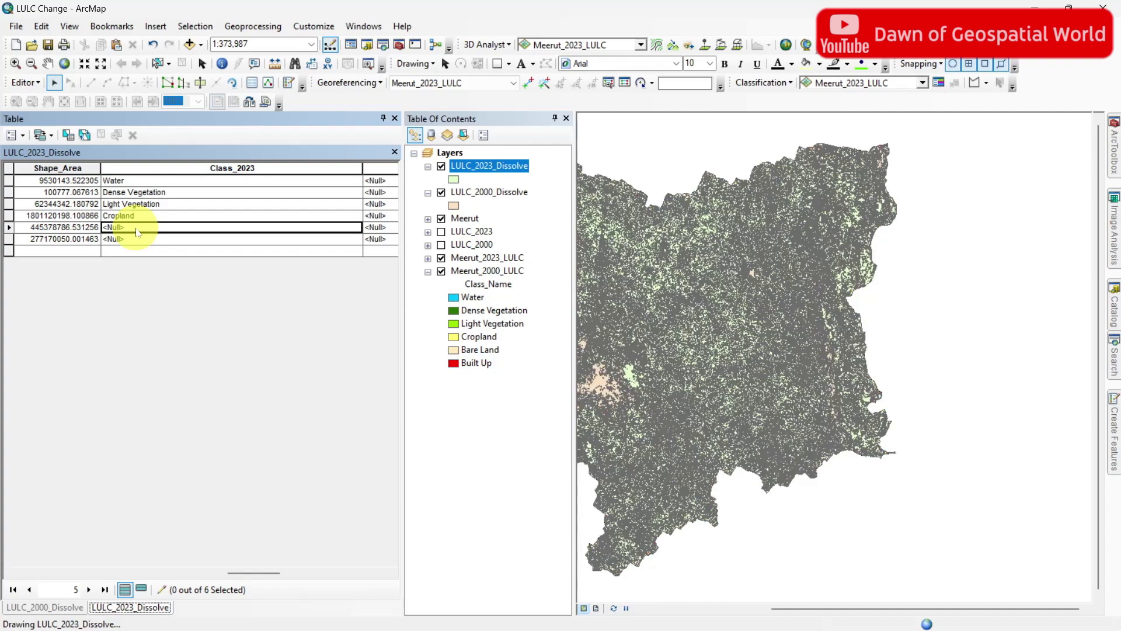
type("Bare Land")
key("Return")
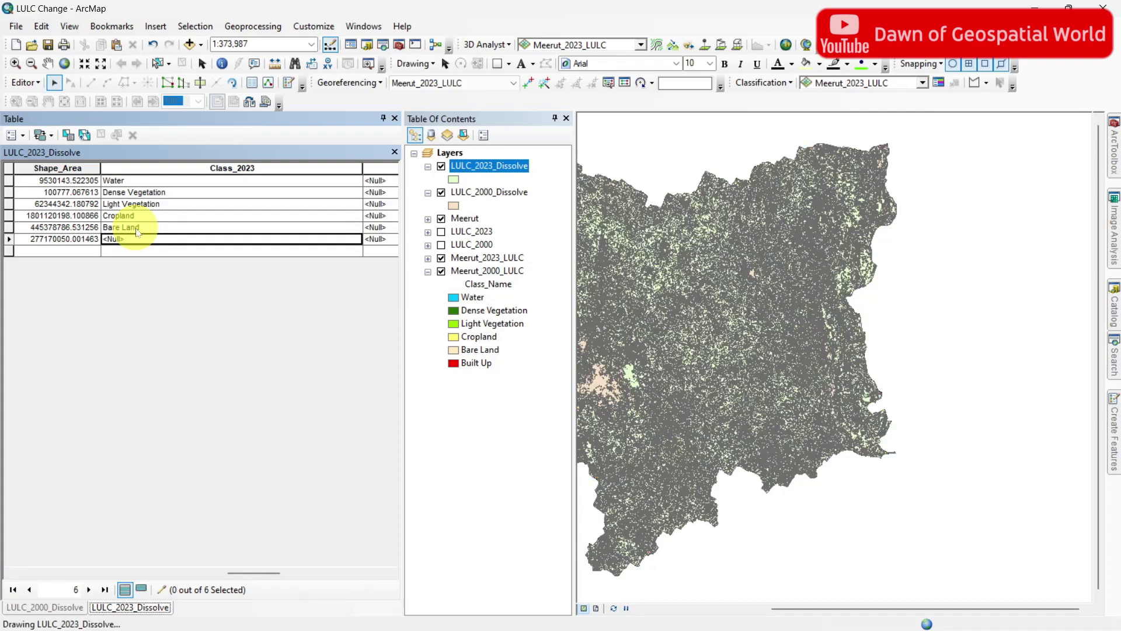
type("Built Up")
left_click_drag(269, 573, 326, 574)
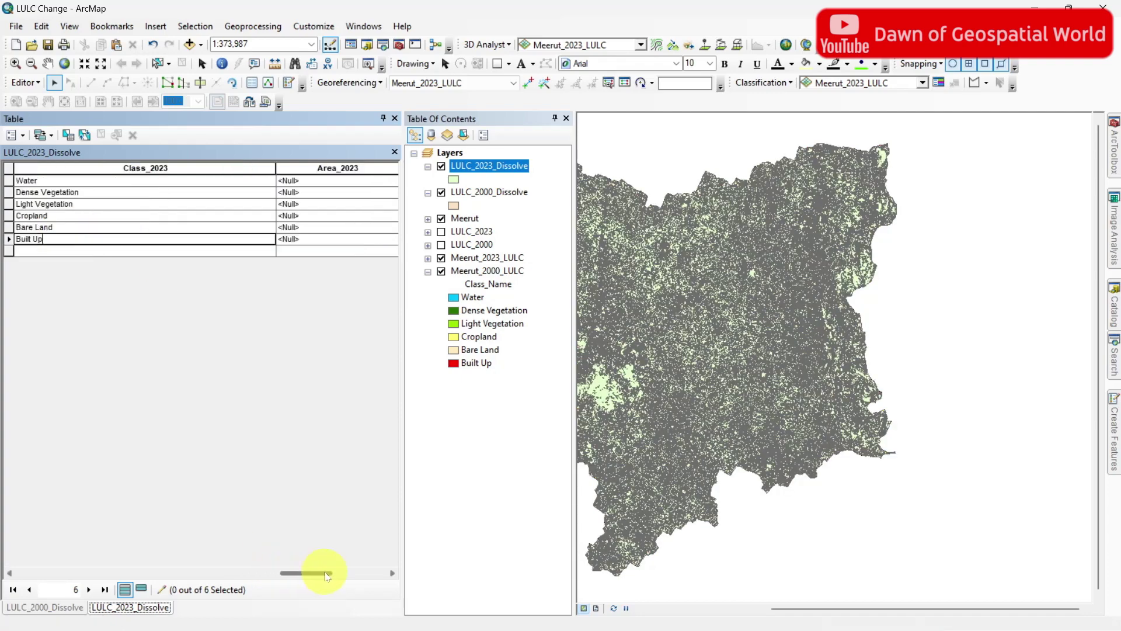
Calculate Area_2023 geometry in square kilometres.
right_click(298, 169)
left_click(356, 264)
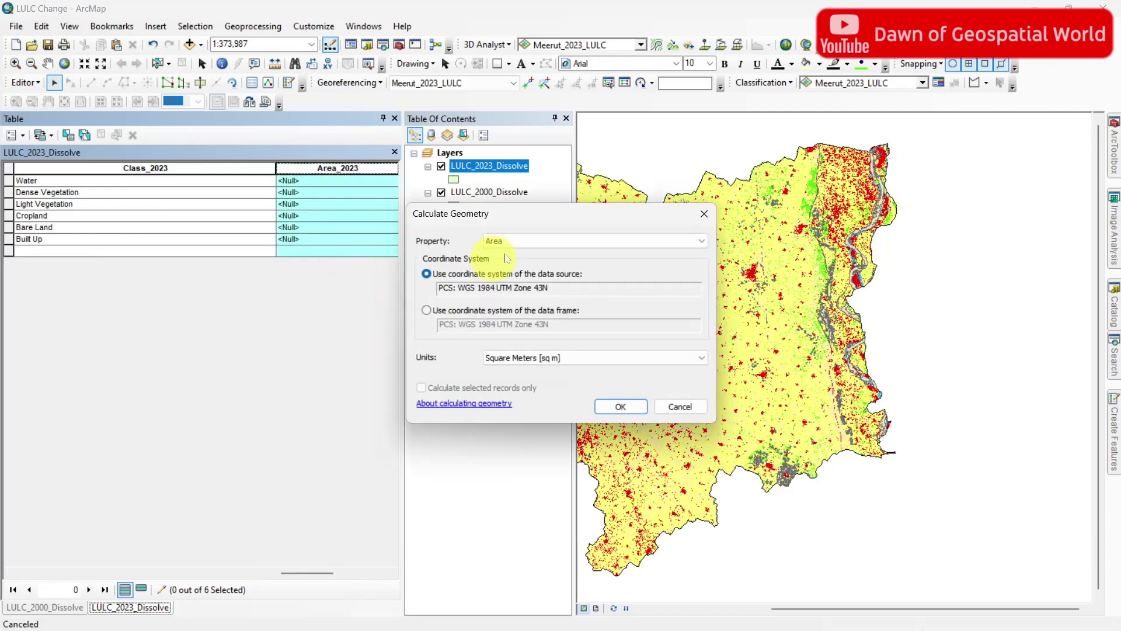
left_click(602, 358)
left_click(574, 419)
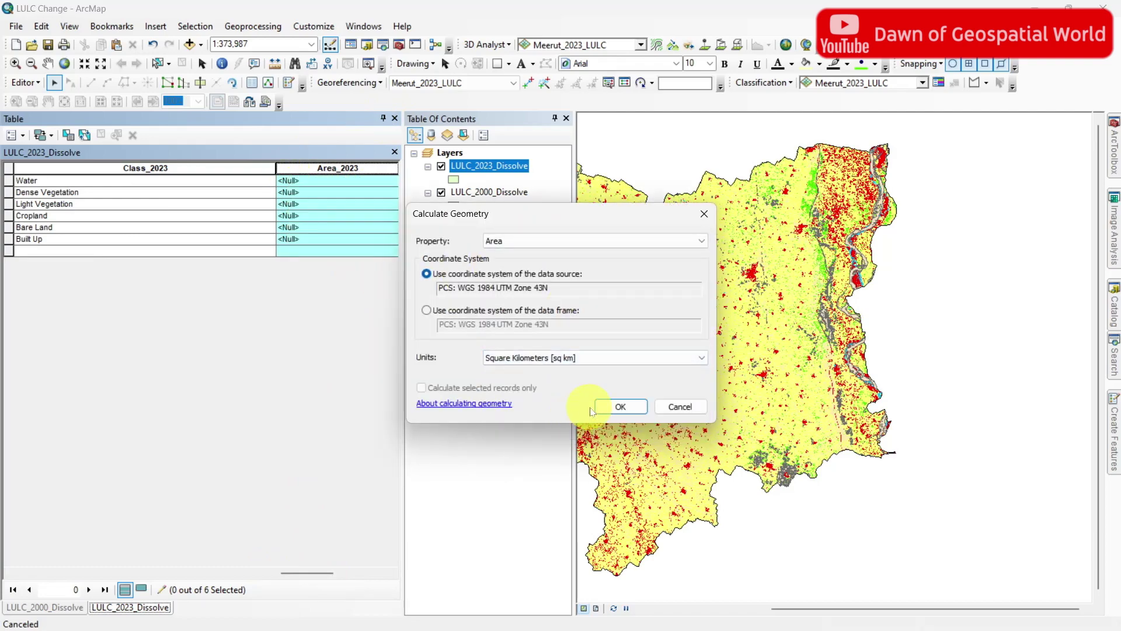
left_click(625, 404)
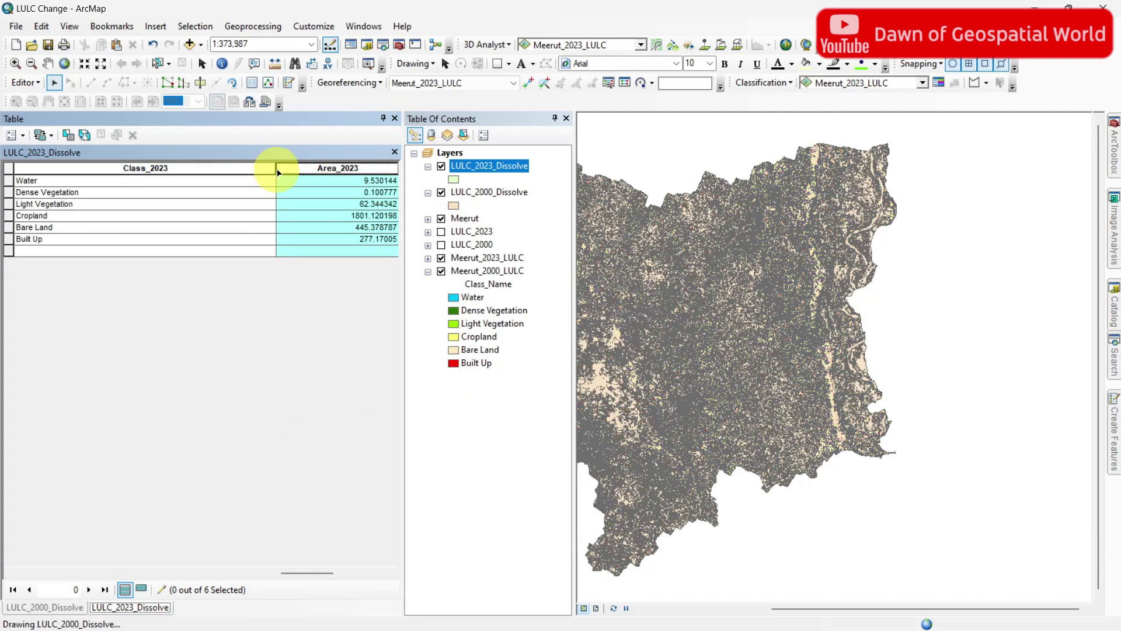
Stop editing and save the class name and area edits.
left_click(24, 82)
left_click(54, 116)
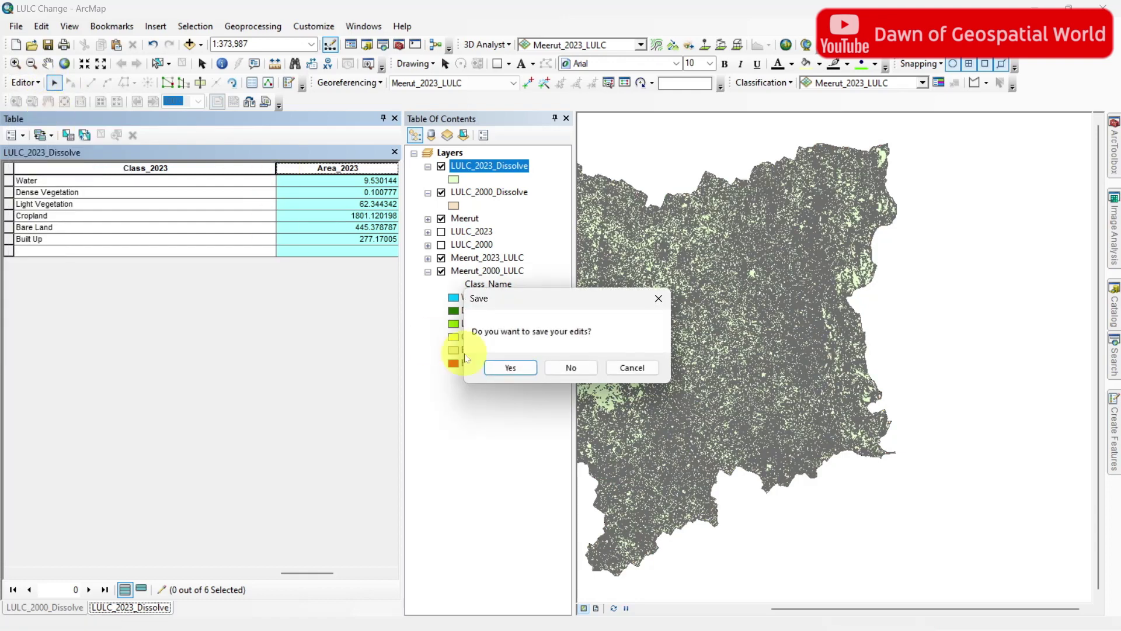
left_click(498, 366)
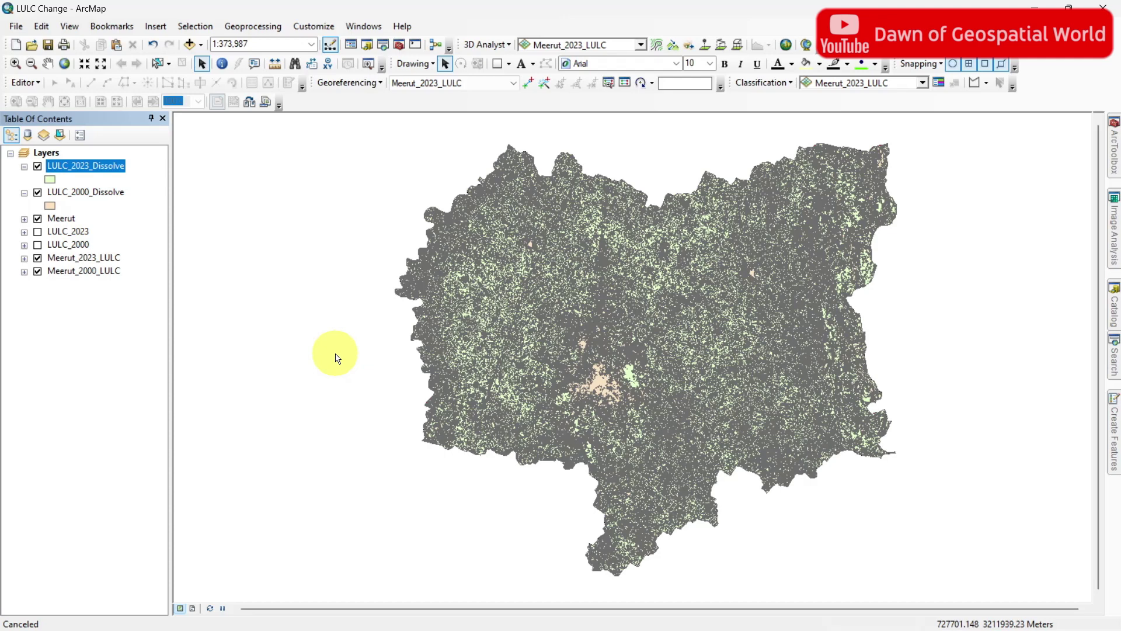
Intersect LULC_2023_Dissolve with LULC_2000_Dissolve, naming the output LULC_Change.
left_click(263, 28)
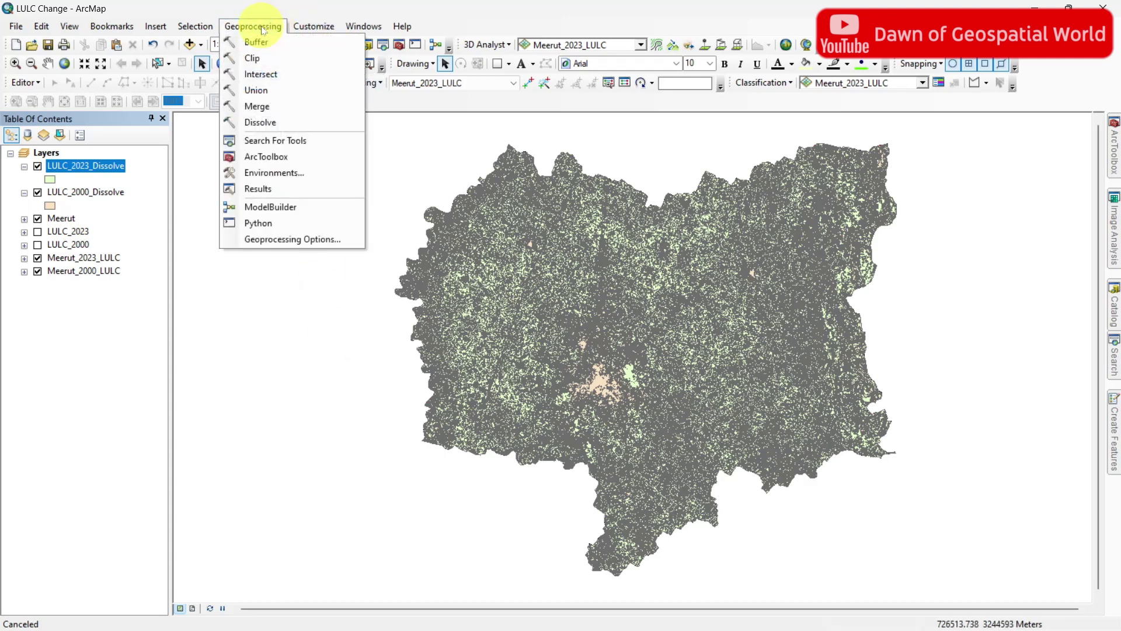
left_click(273, 76)
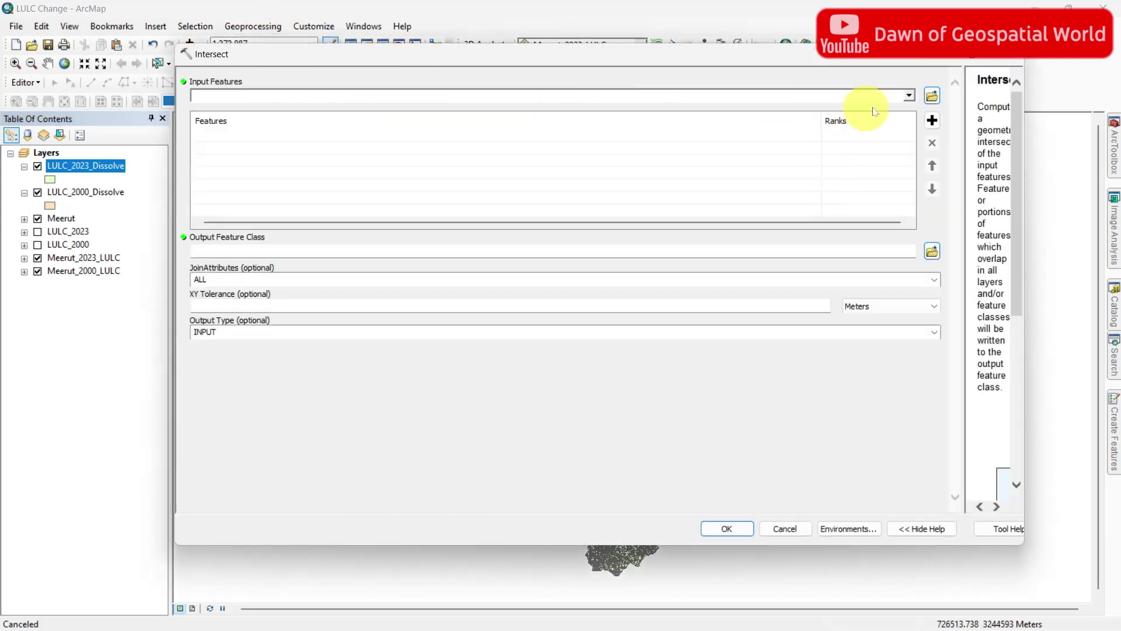
left_click(910, 98)
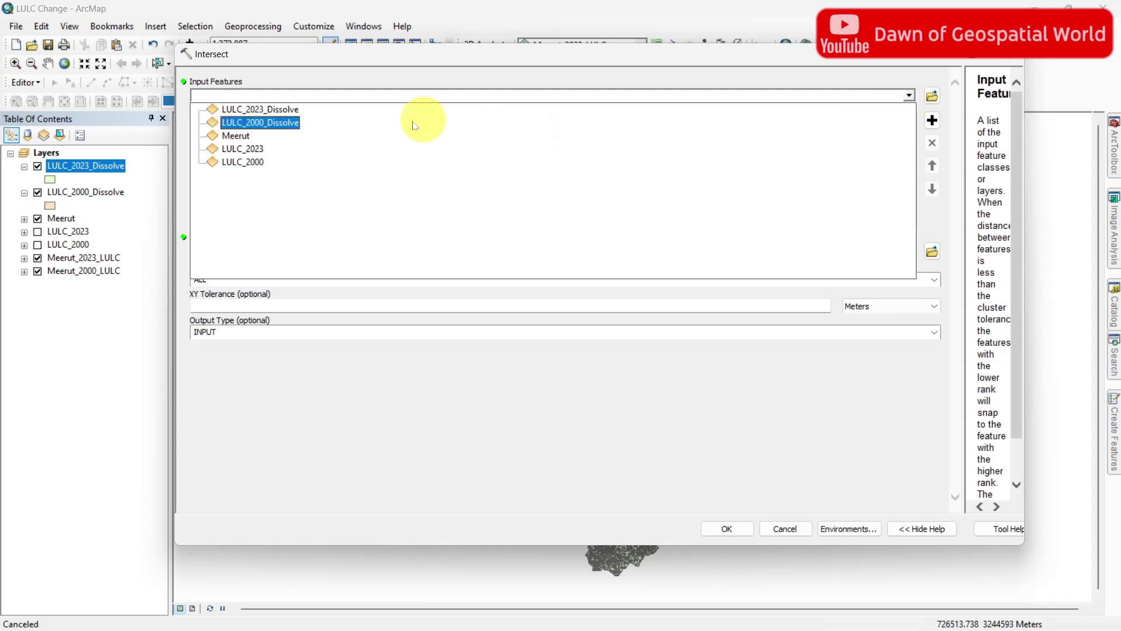
left_click(264, 111)
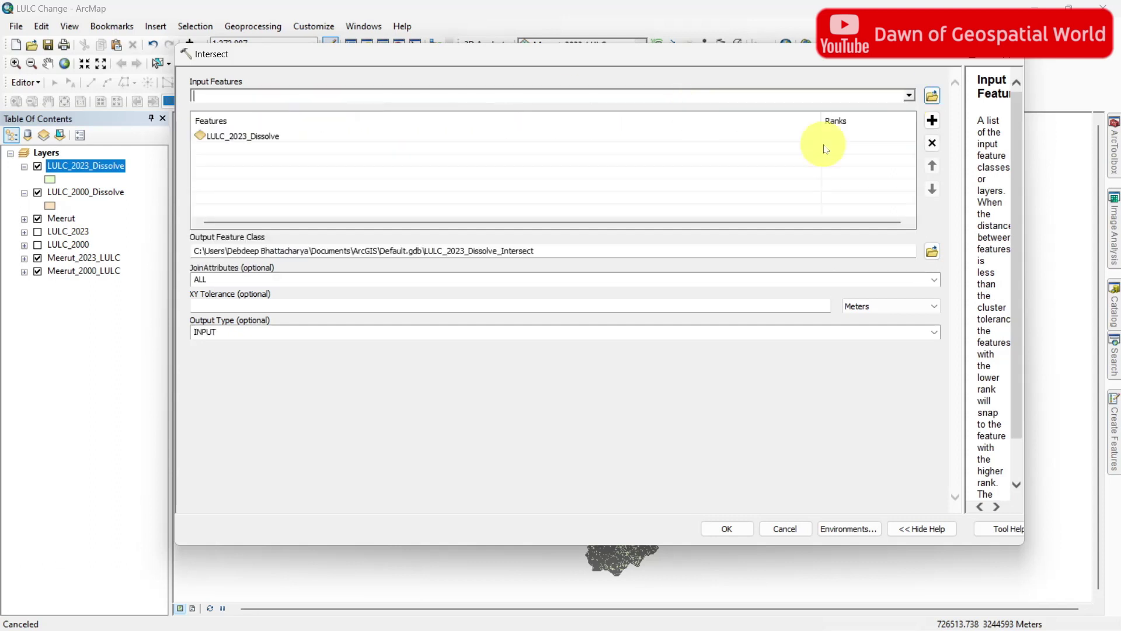
left_click(909, 97)
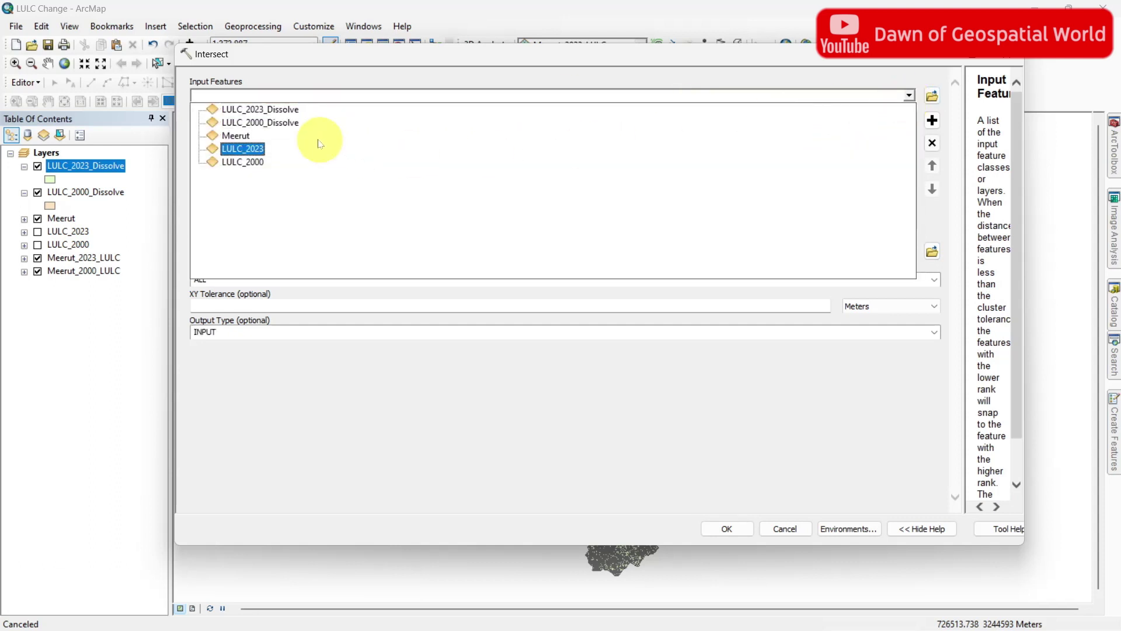
left_click(280, 124)
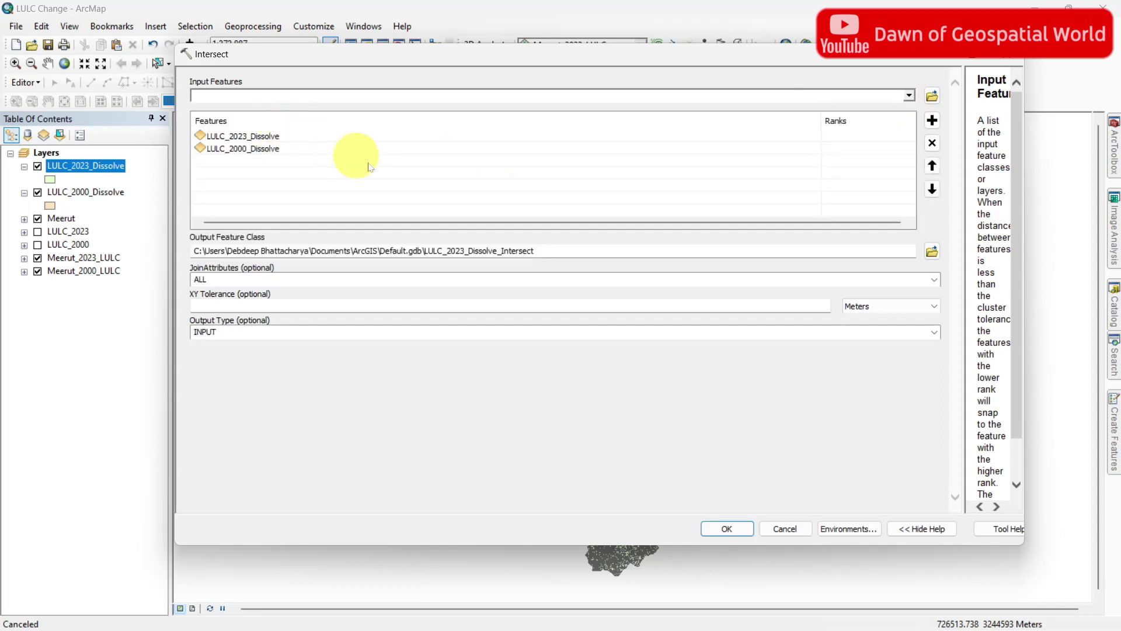
left_click_drag(548, 251, 436, 250)
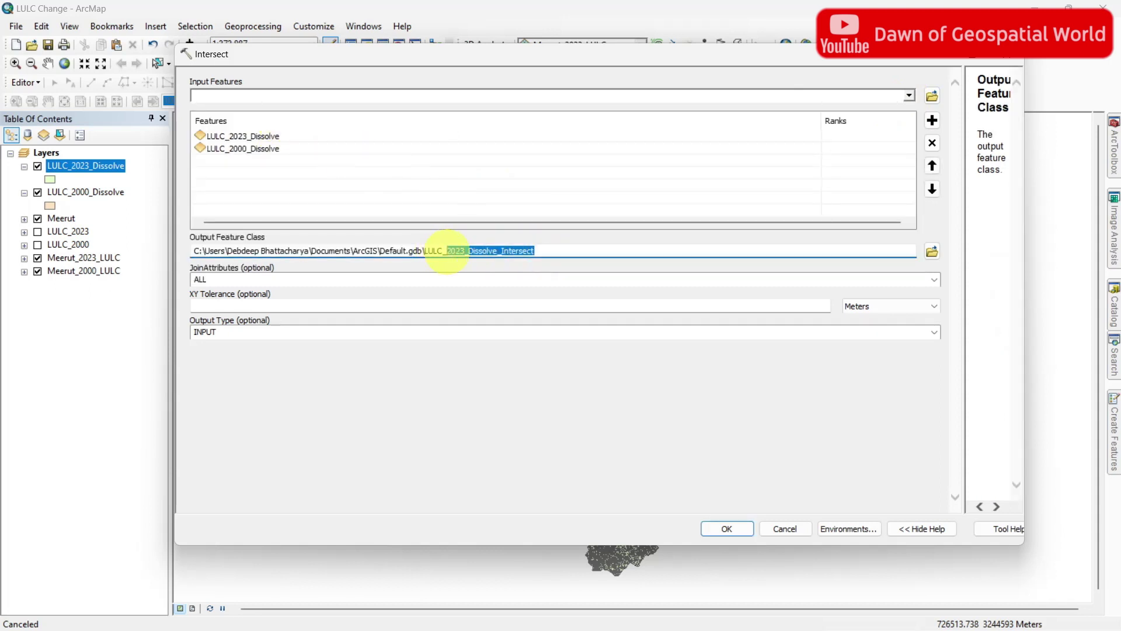
type("Chang")
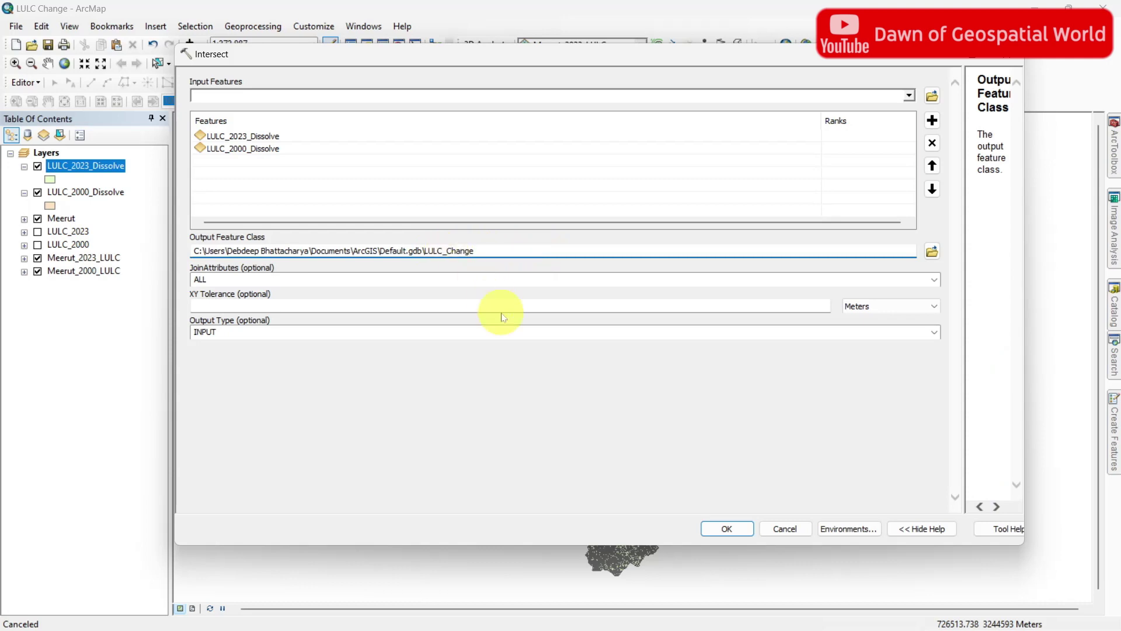
left_click(738, 532)
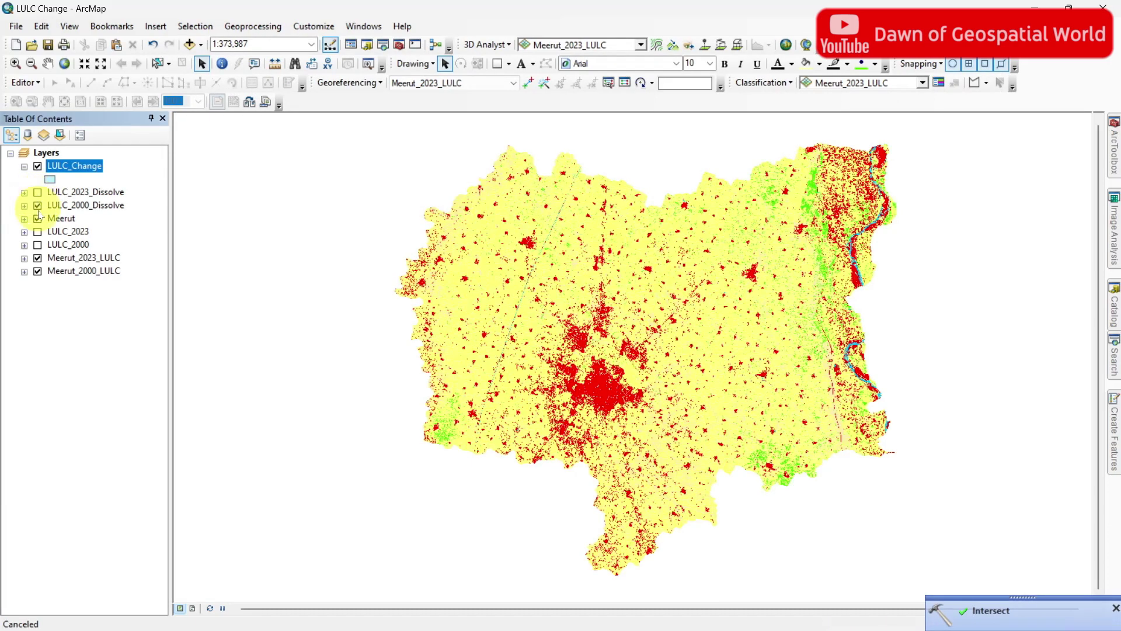
Hide LULC_2000, Meerut_2023_LULC and Meerut_2000_LULC, and move Meerut above LULC_Change.
left_click(37, 205)
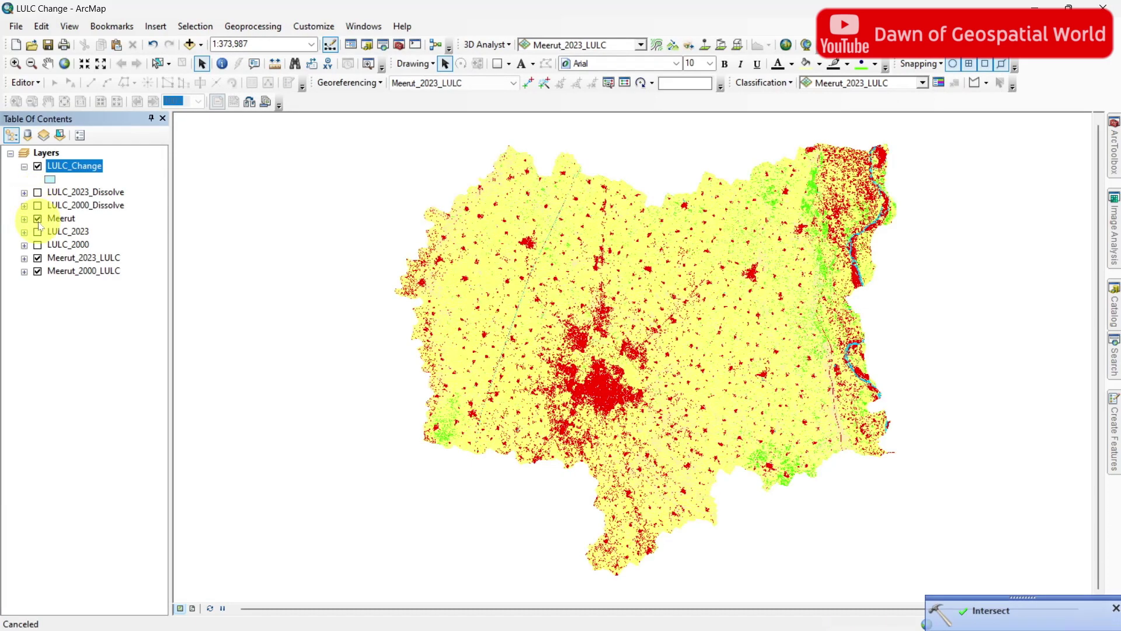
left_click(37, 258)
left_click(37, 271)
left_click(60, 218)
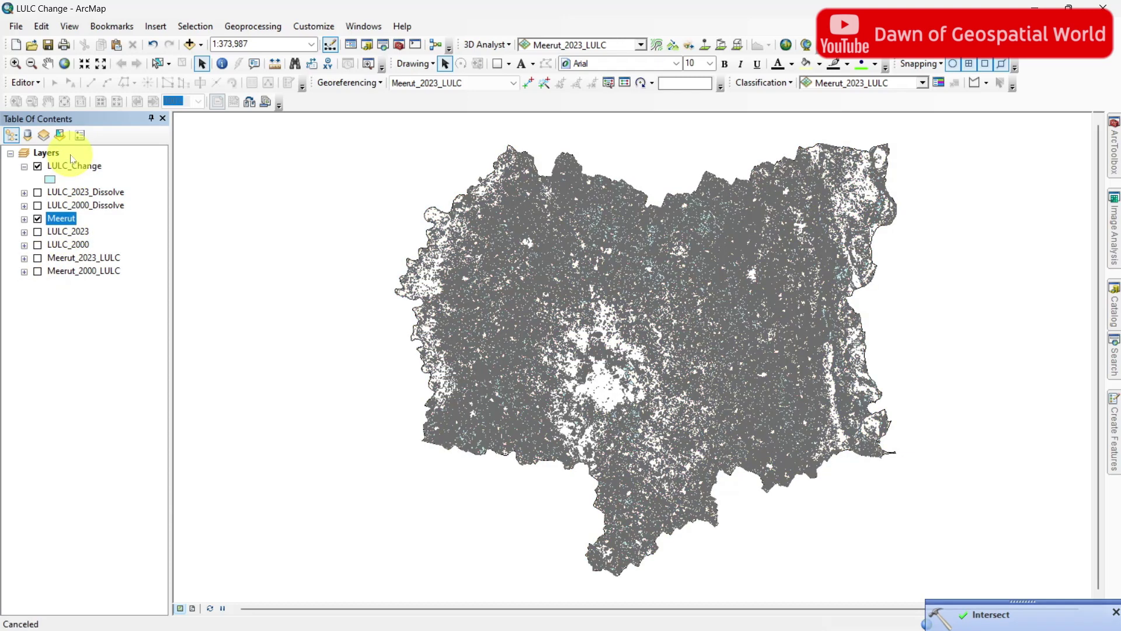
left_click_drag(59, 220, 59, 164)
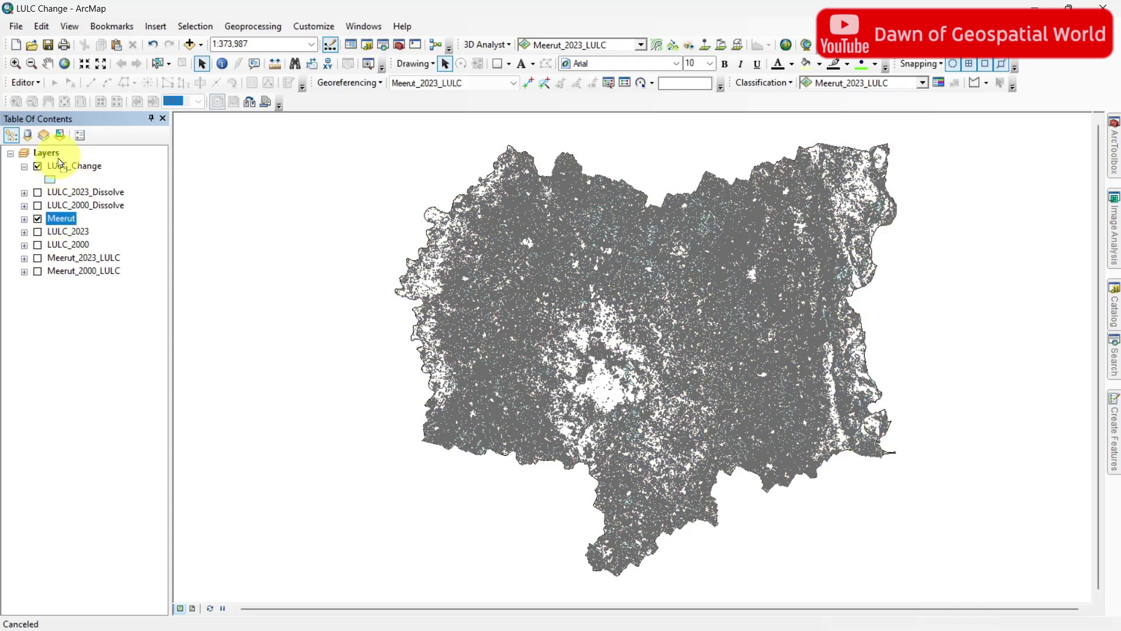
Open the LULC_Change attribute table.
left_click(61, 181)
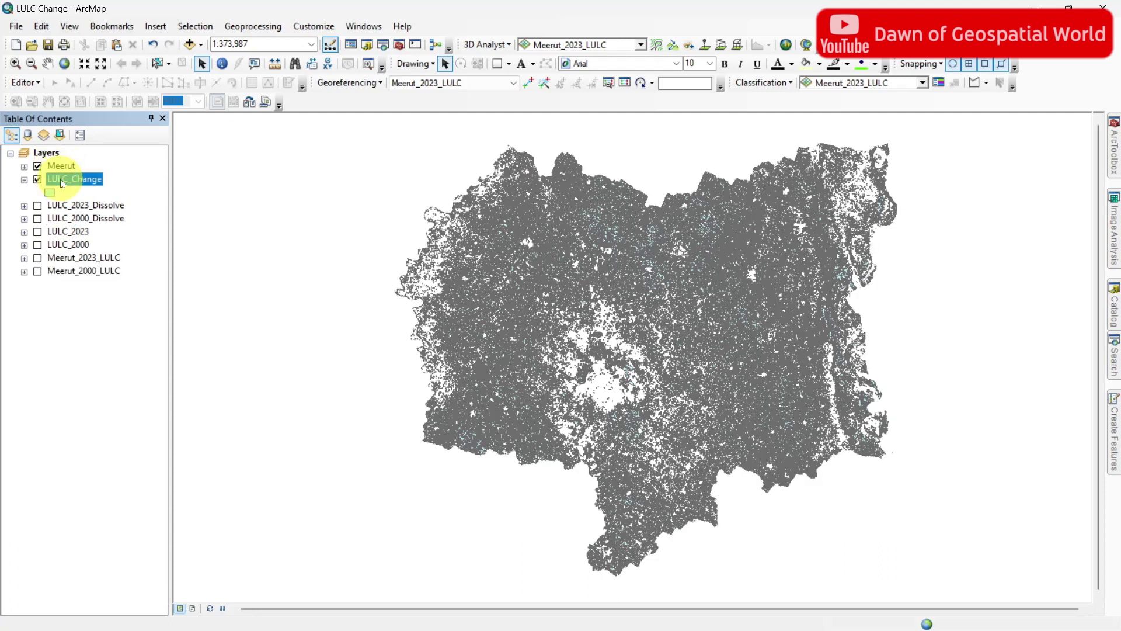
right_click(61, 182)
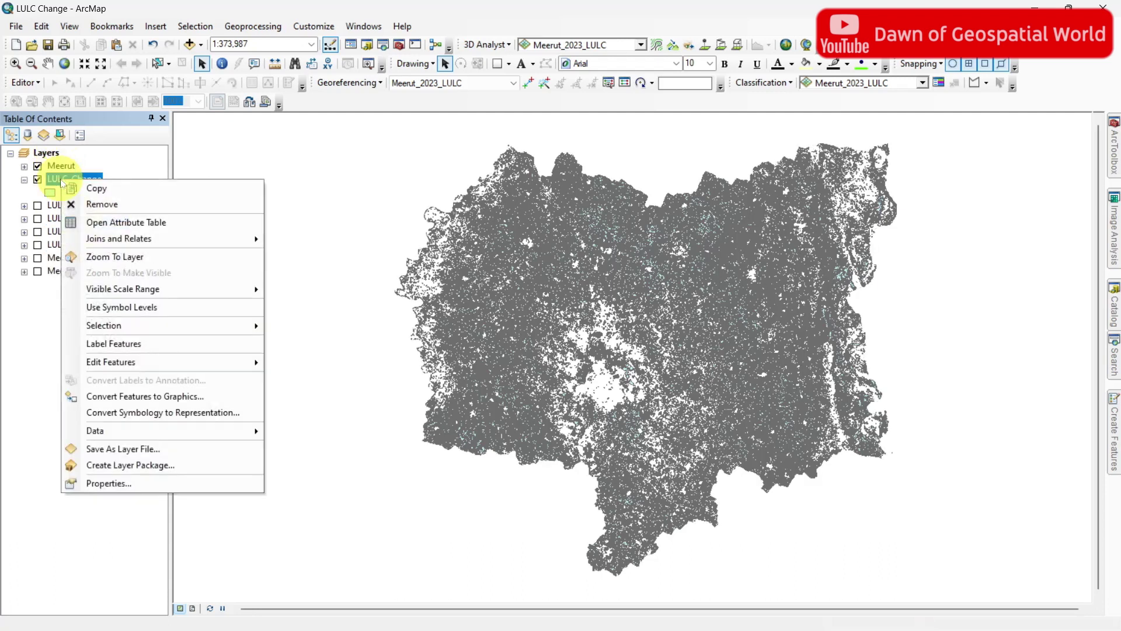
left_click(107, 221)
Add a Text field named Change to the table.
left_click(15, 25)
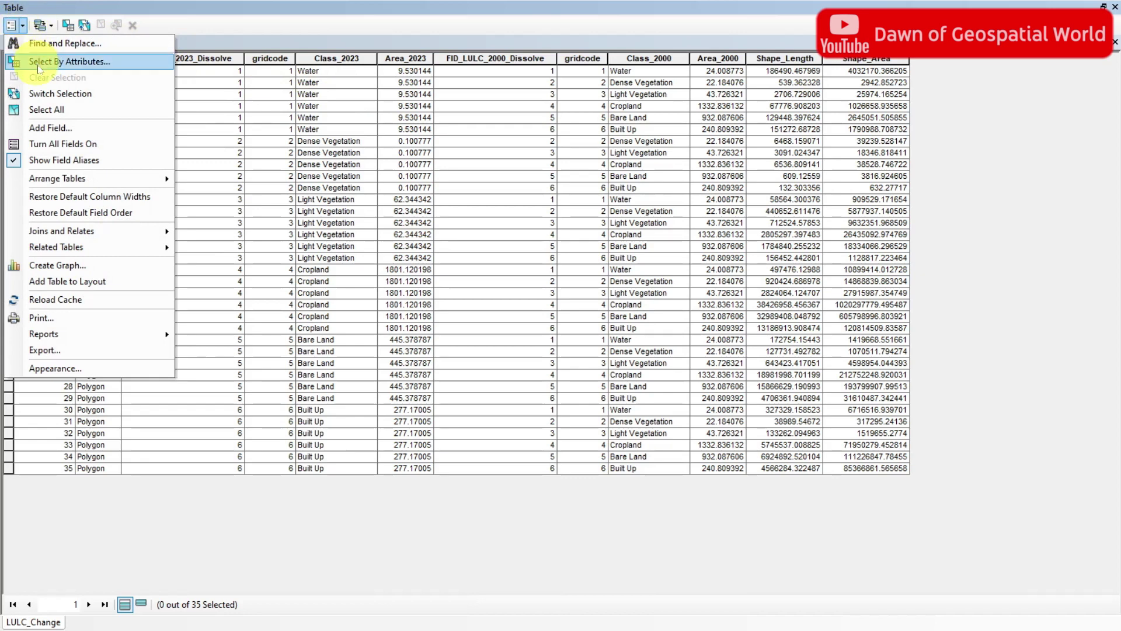
left_click(51, 128)
type("Change")
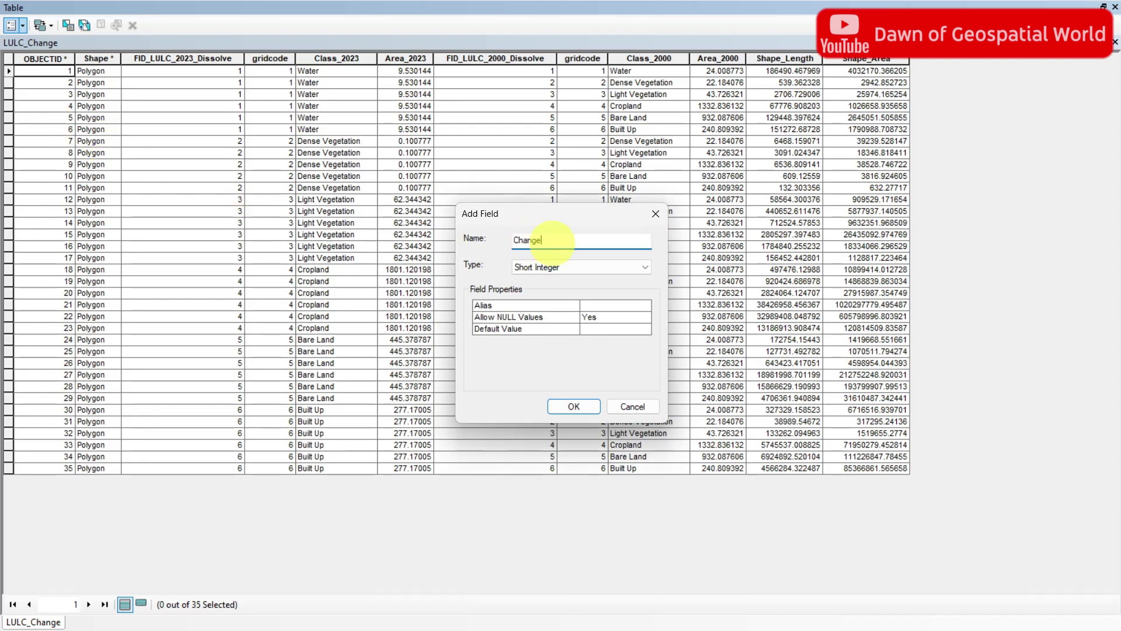
left_click(604, 268)
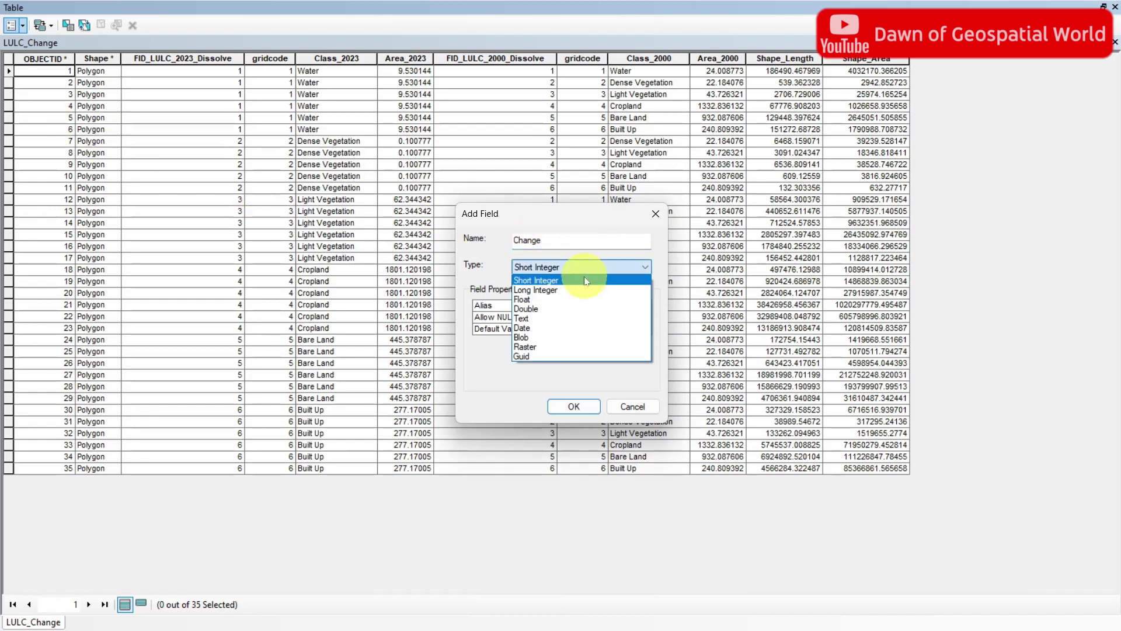
left_click(573, 318)
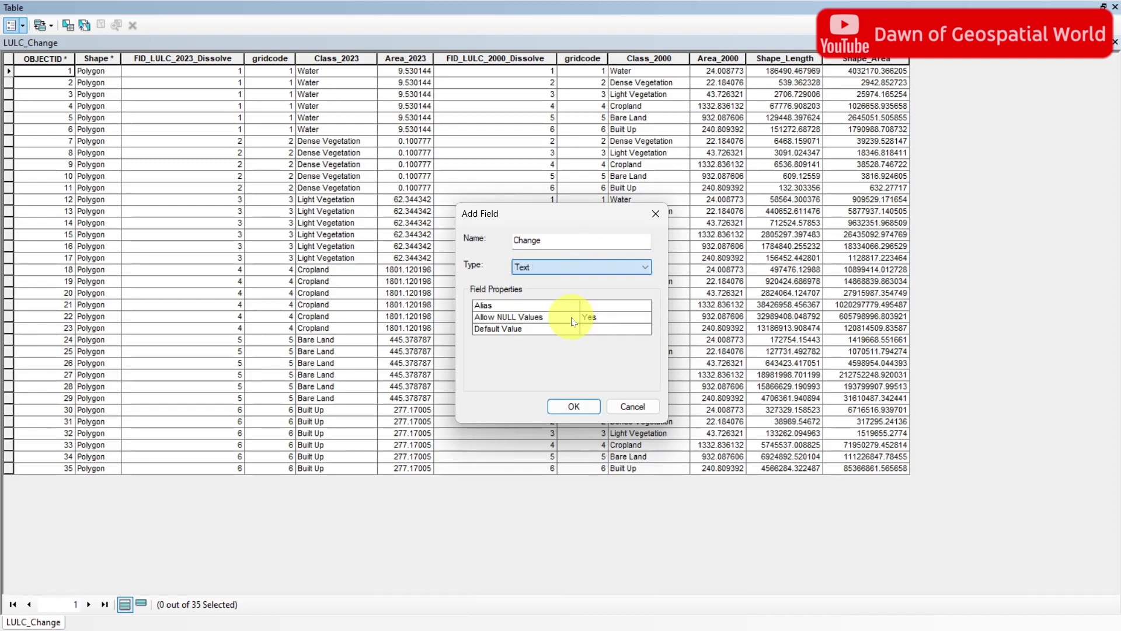
left_click(575, 407)
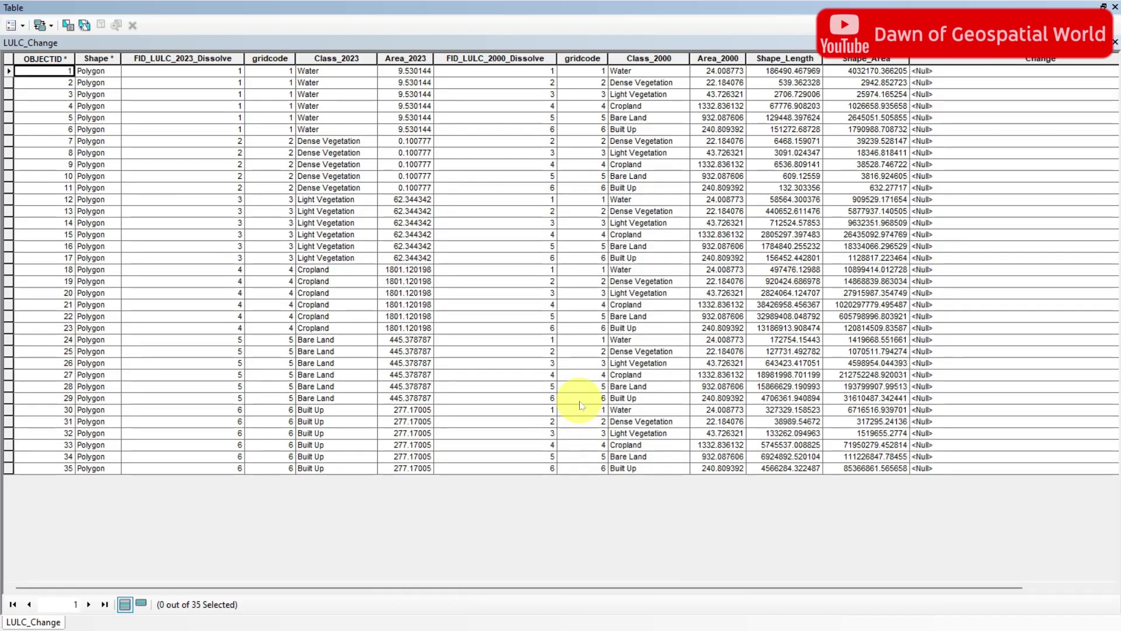
Add a Double field named Area to the table.
left_click(22, 27)
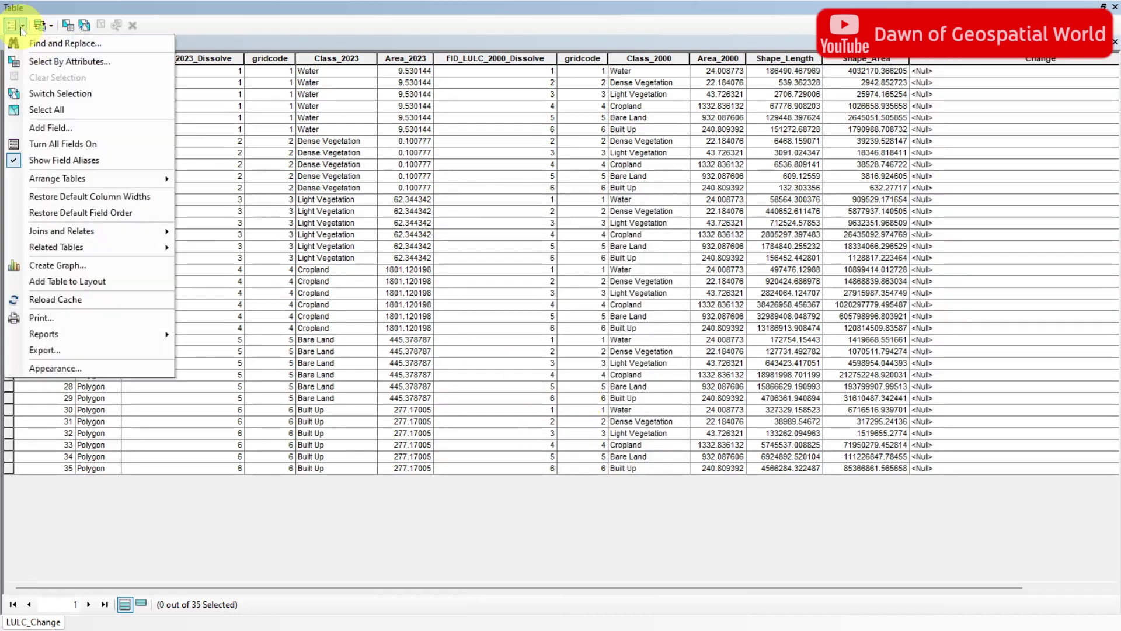
left_click(47, 126)
type("Area")
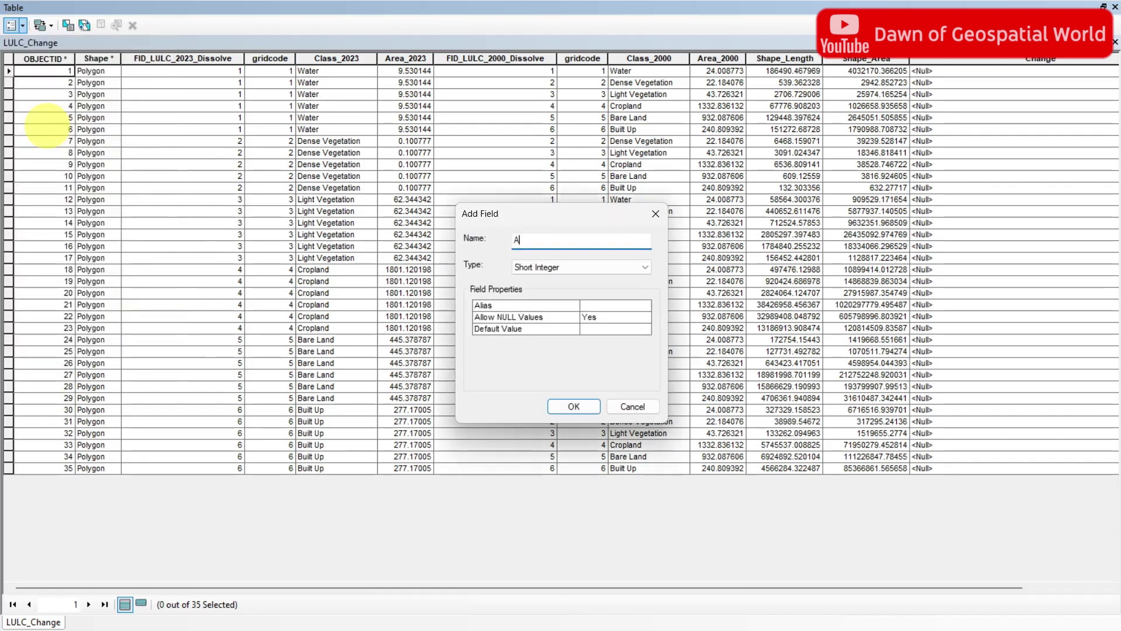
left_click(583, 267)
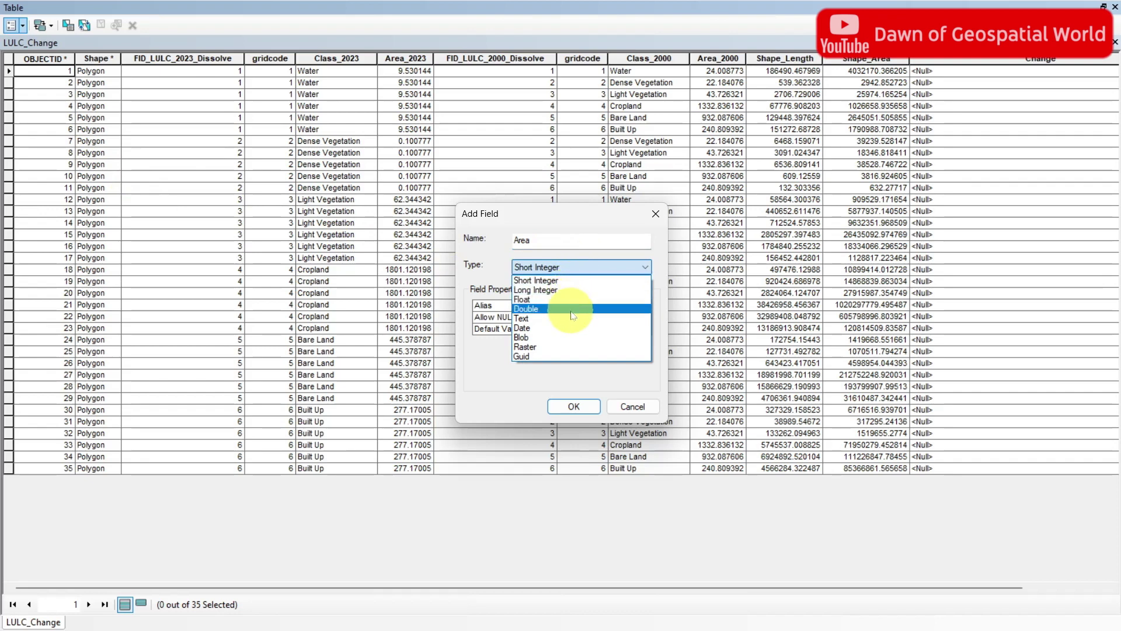
left_click(571, 310)
left_click(573, 406)
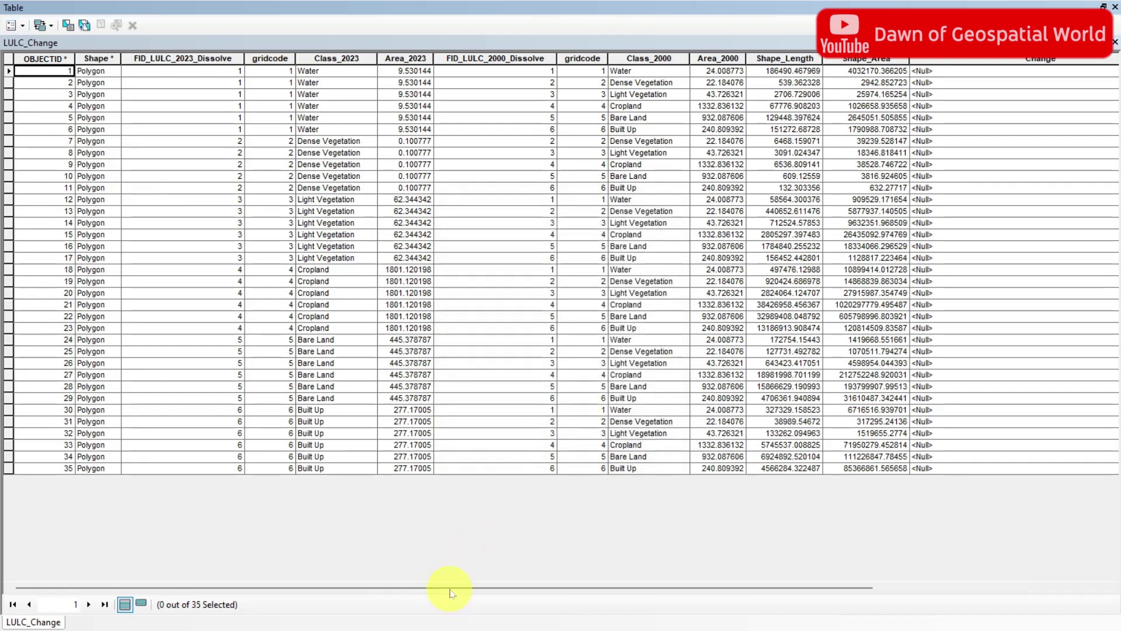
left_click_drag(450, 592, 697, 584)
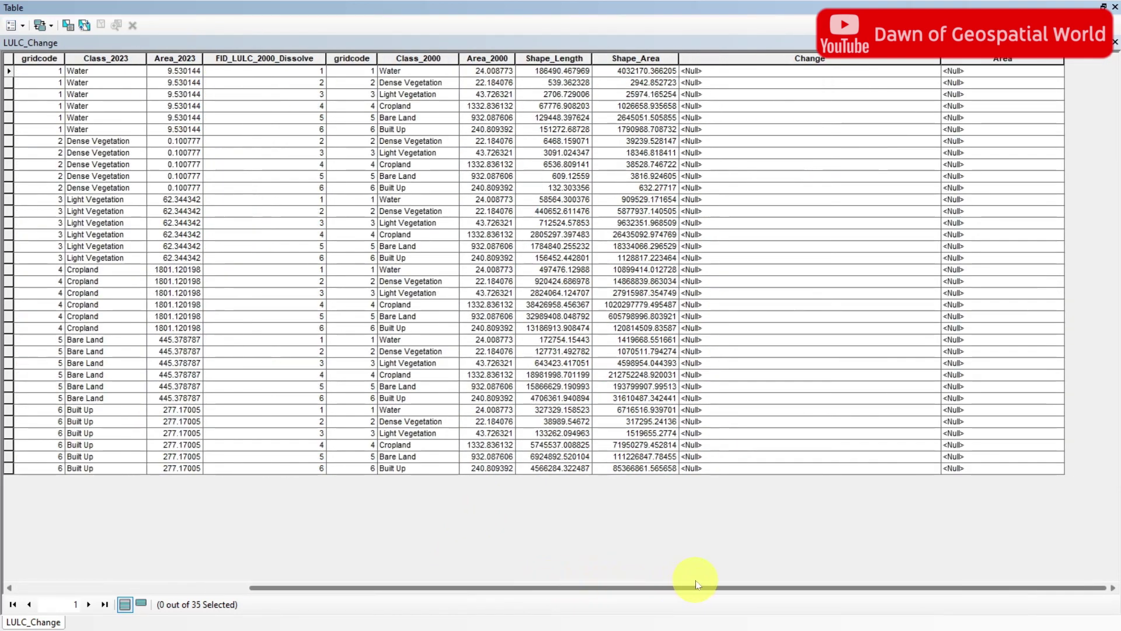
Start editing LULC_Change past the spatial reference warning and reopen its attribute table.
right_click(75, 179)
mouse_move(128, 364)
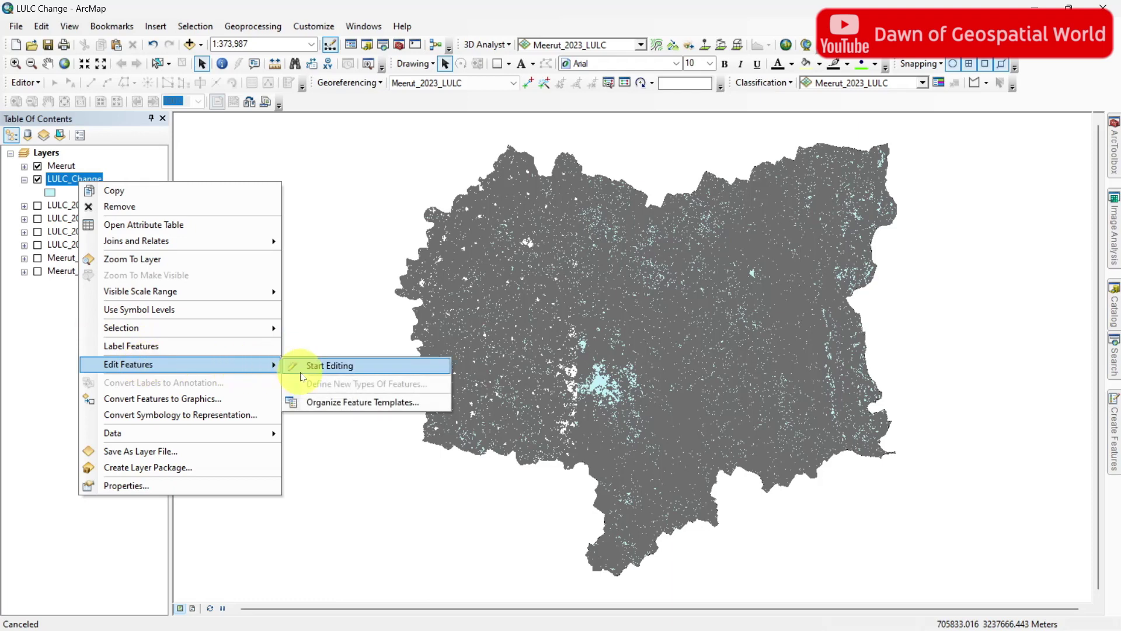
left_click(300, 373)
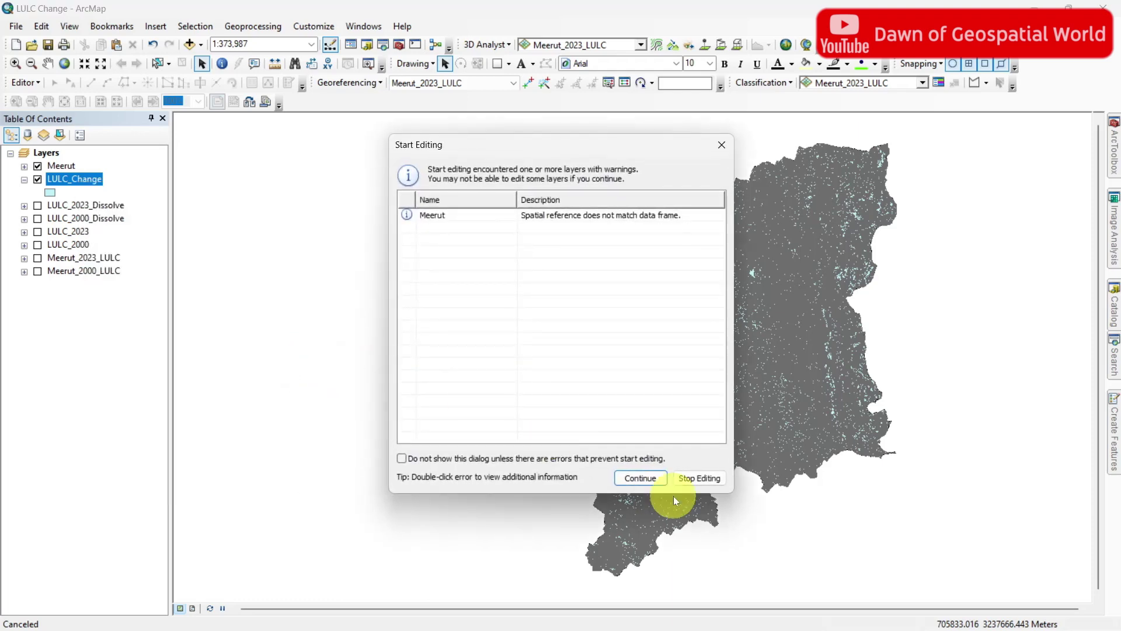
left_click(641, 479)
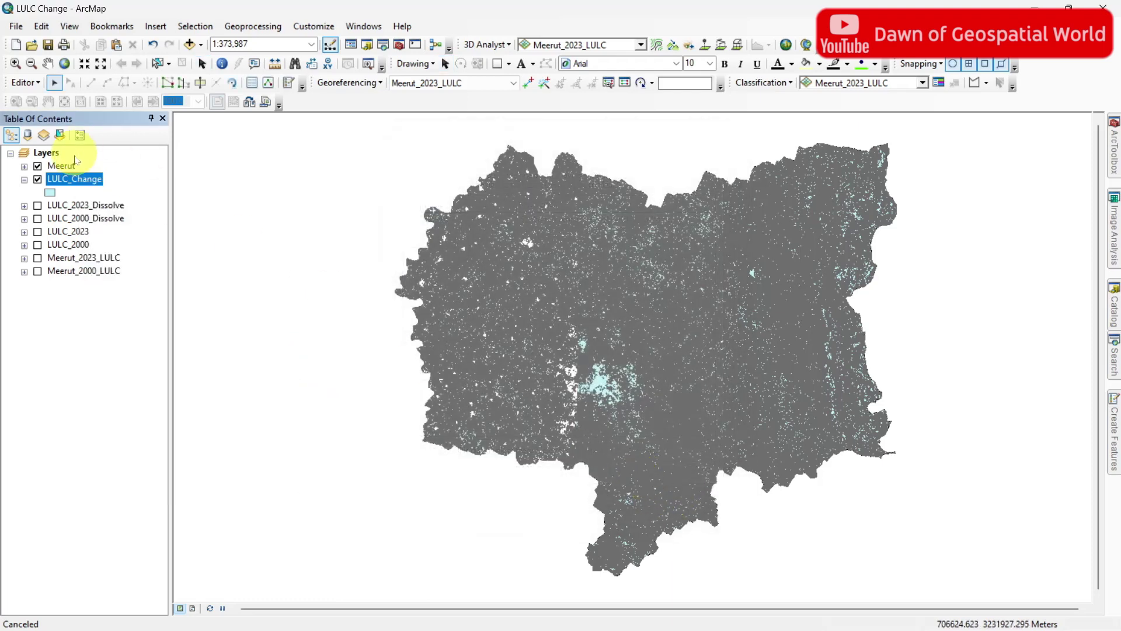
right_click(76, 180)
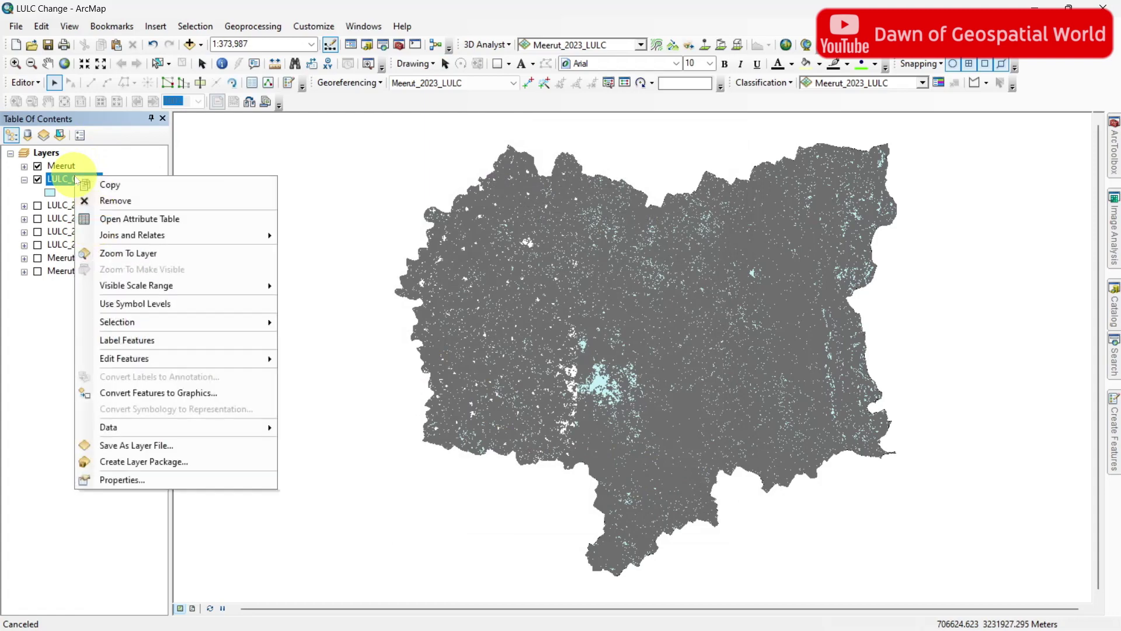
left_click(114, 219)
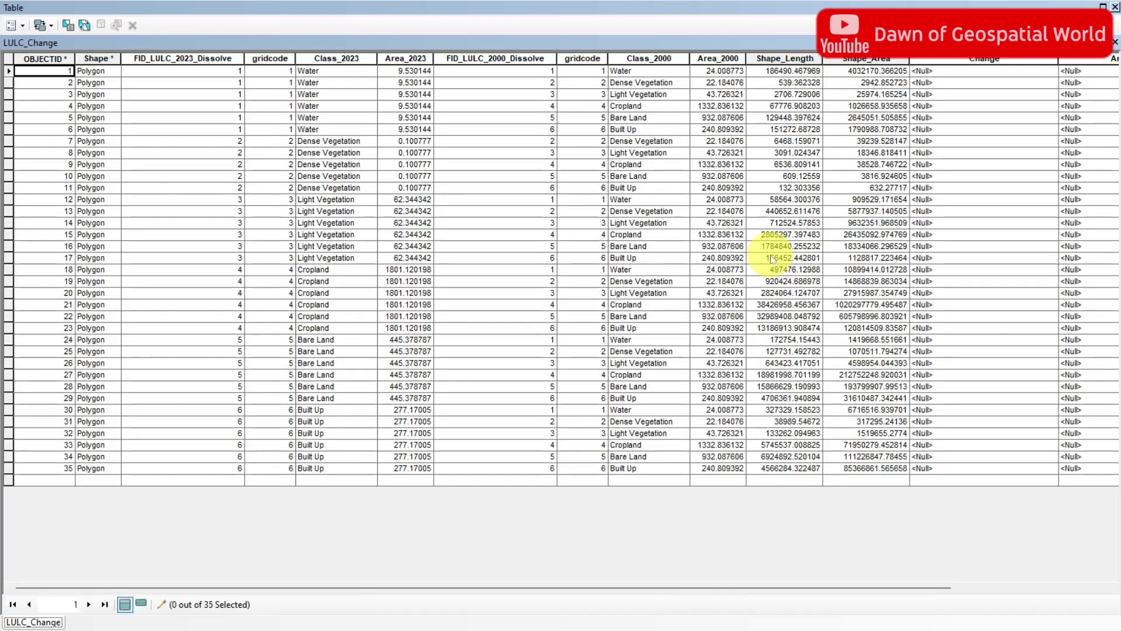
Calculate the Change field as [Class_2000] + "-" + [Class_2023] for all 35 polygons.
left_click(940, 60)
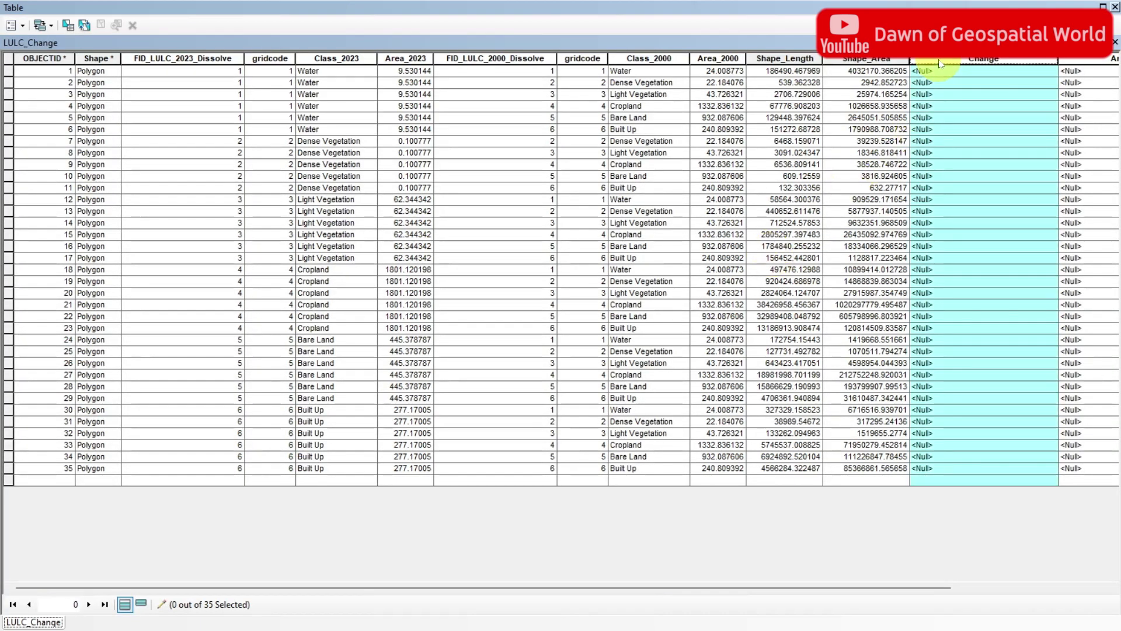
right_click(939, 63)
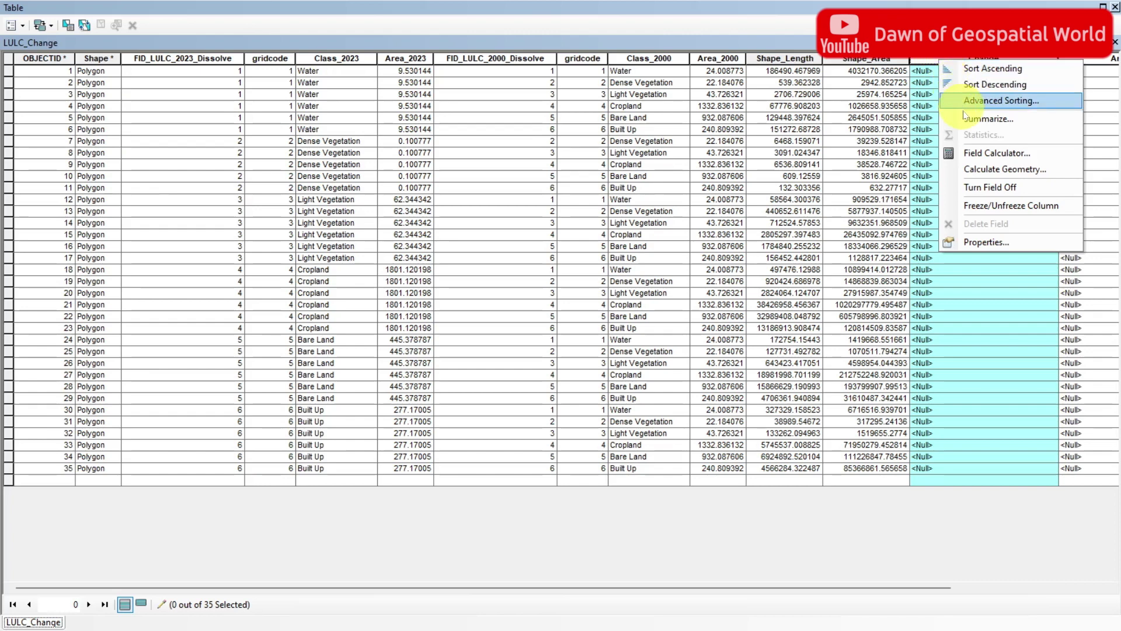
left_click(982, 153)
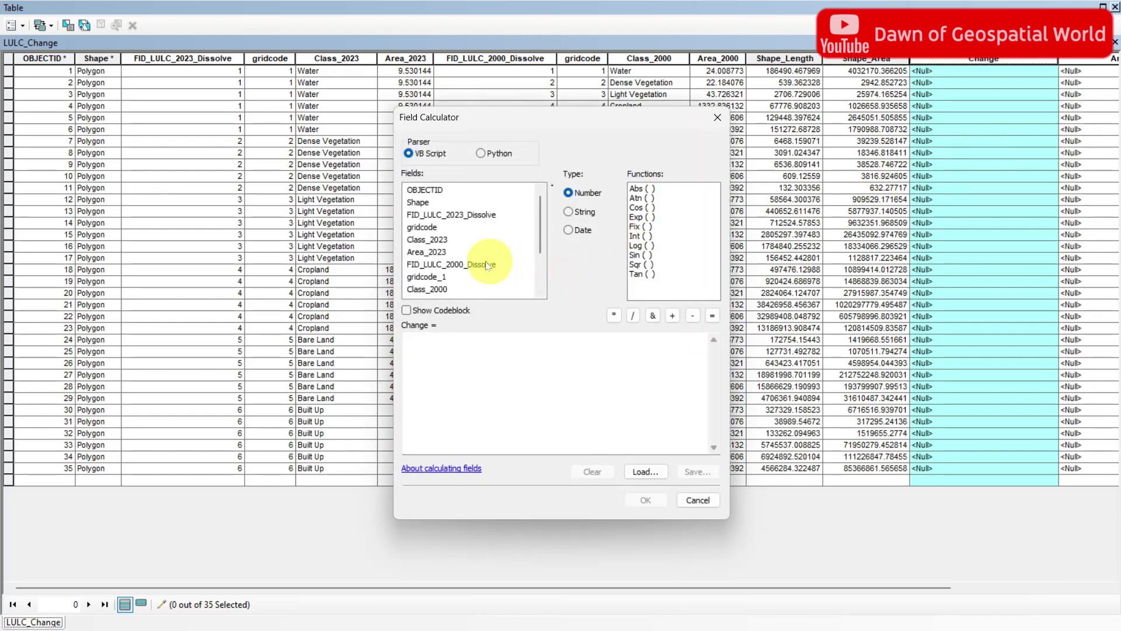
scroll(534, 238, "down", 2)
double_click(437, 230)
type("[Class_2000] + \"-\" +")
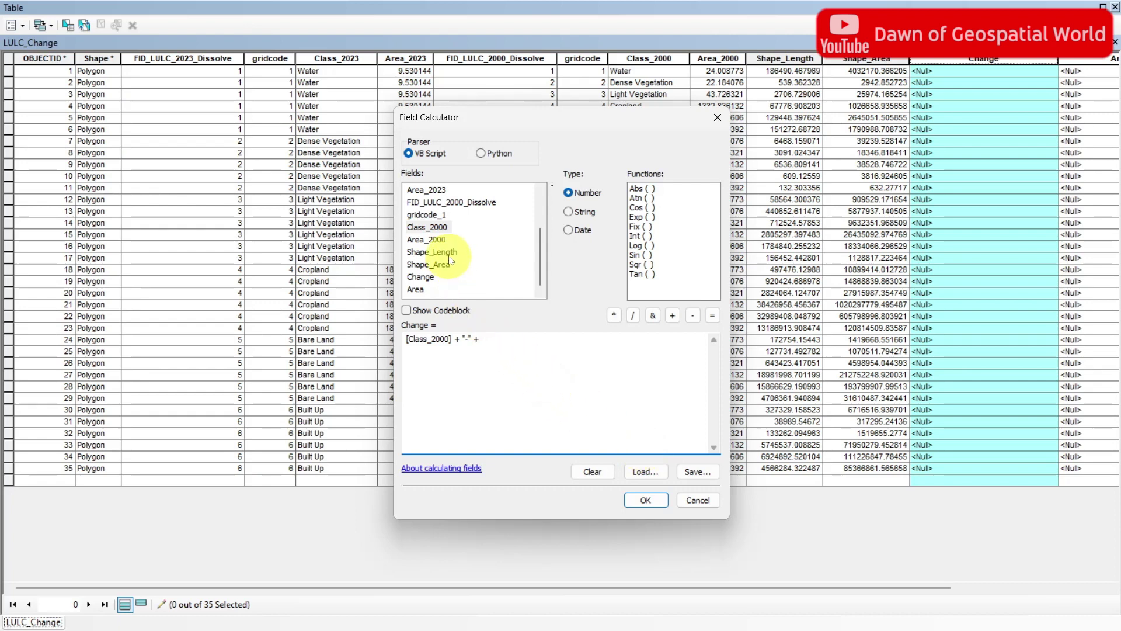
mouse_move(540, 263)
left_click_drag(539, 264, 539, 227)
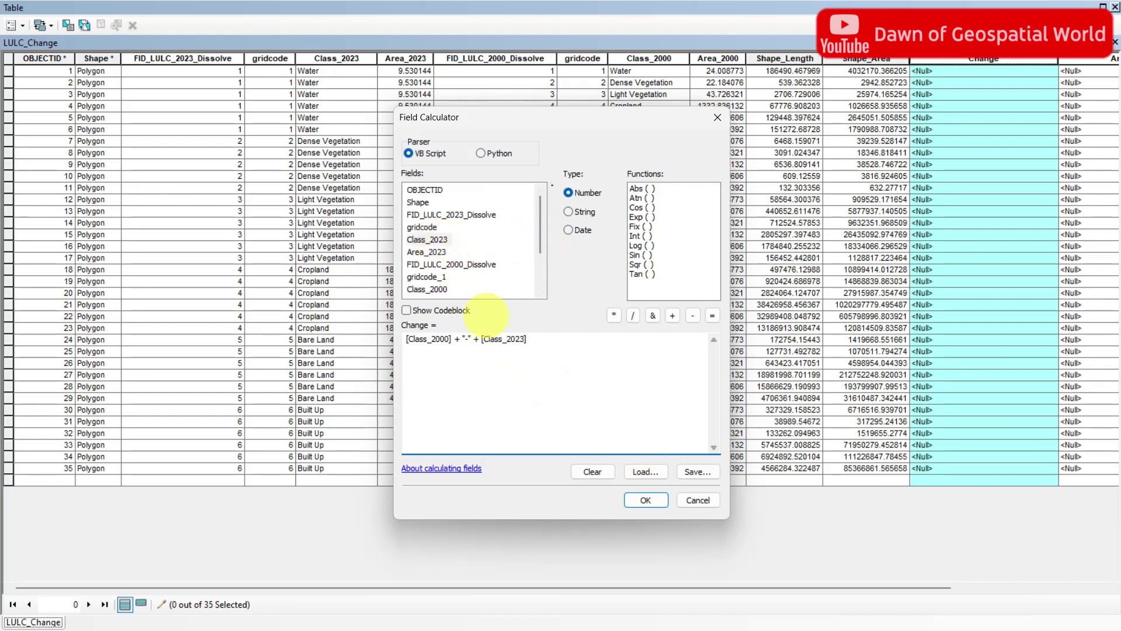
left_click_drag(484, 339, 622, 380)
key("Delete")
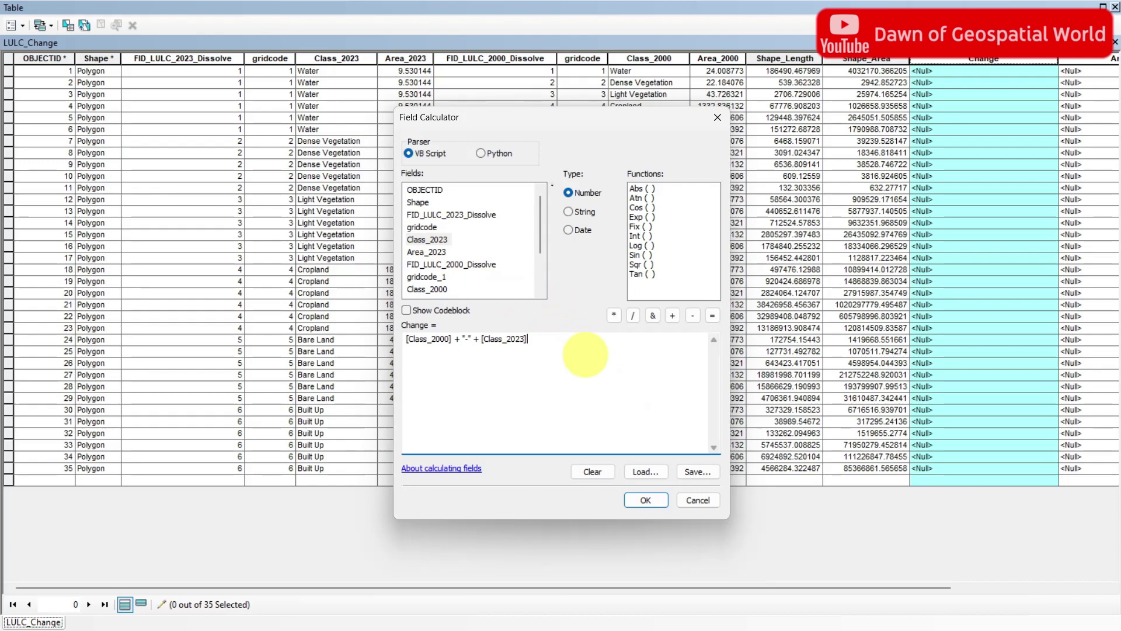
left_click(645, 500)
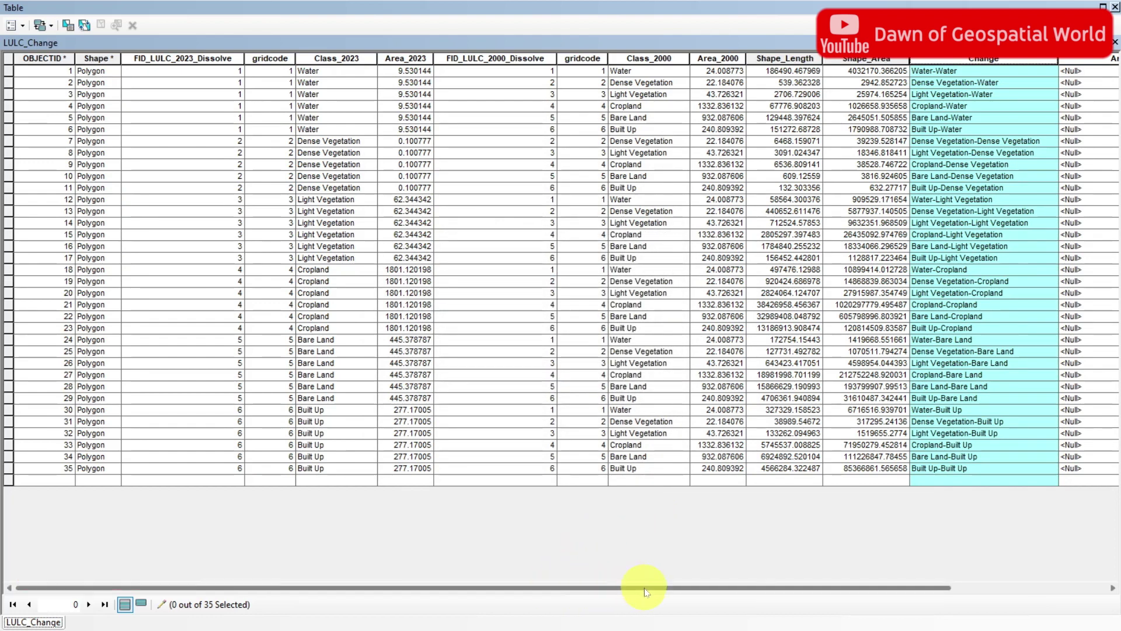
left_click_drag(791, 596, 916, 596)
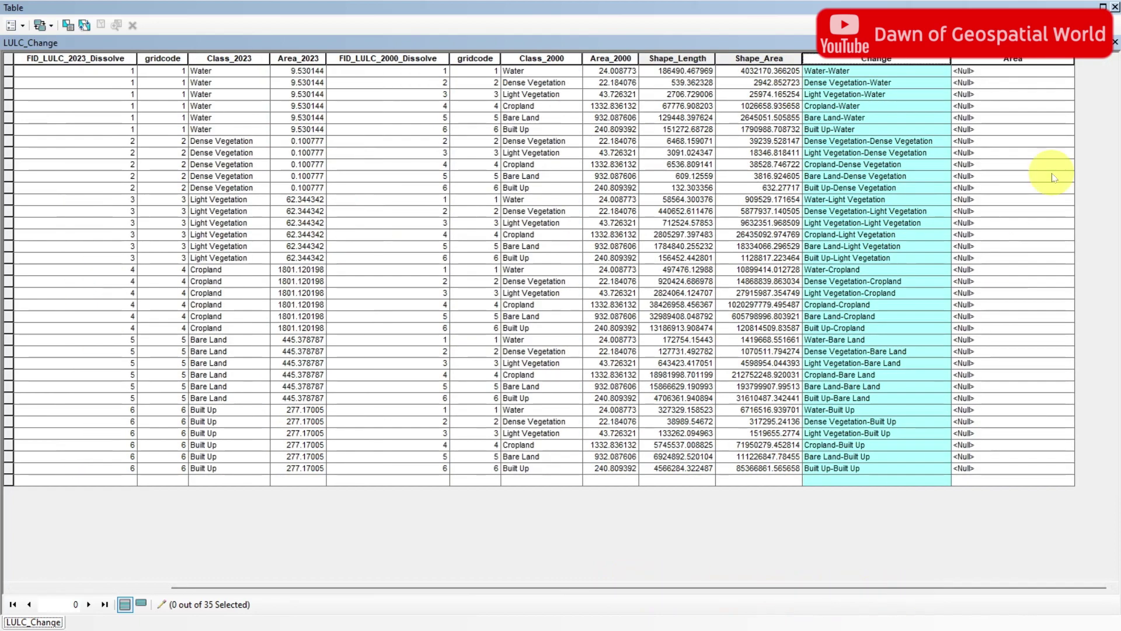
Calculate geometry into the LULC_Change Area field in square kilometres for every record.
left_click(963, 58)
right_click(965, 60)
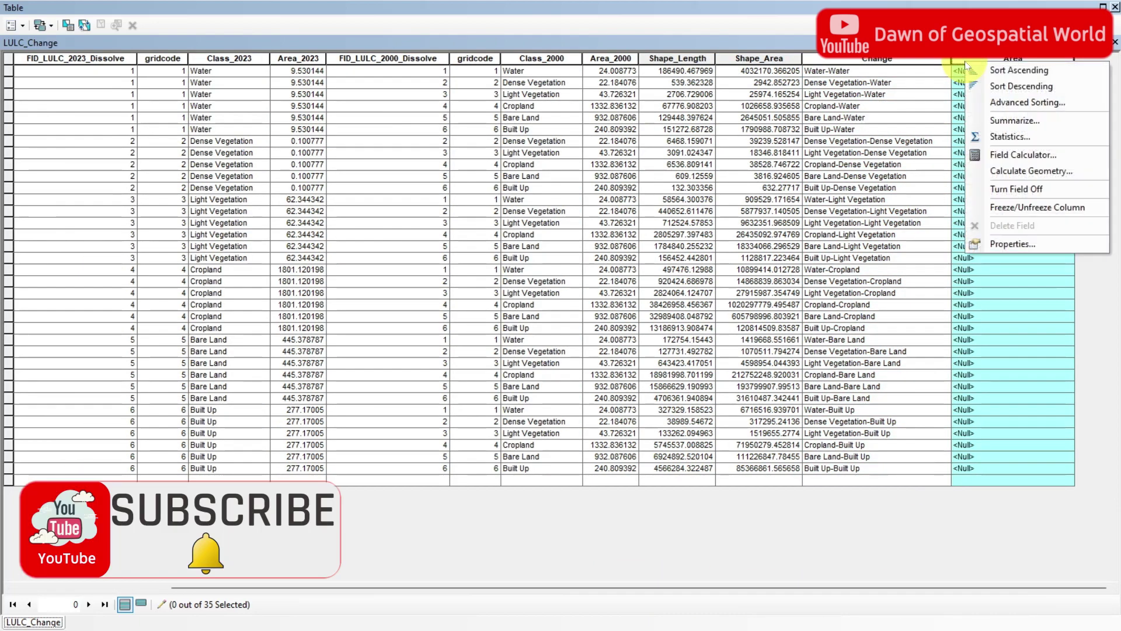
left_click(1025, 171)
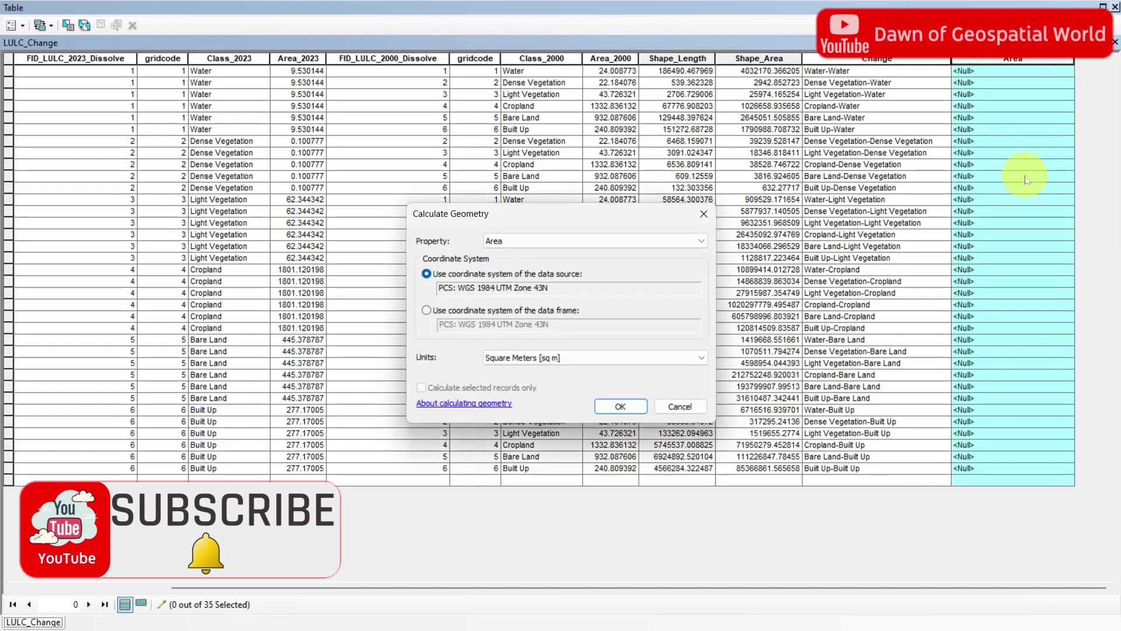
left_click(637, 359)
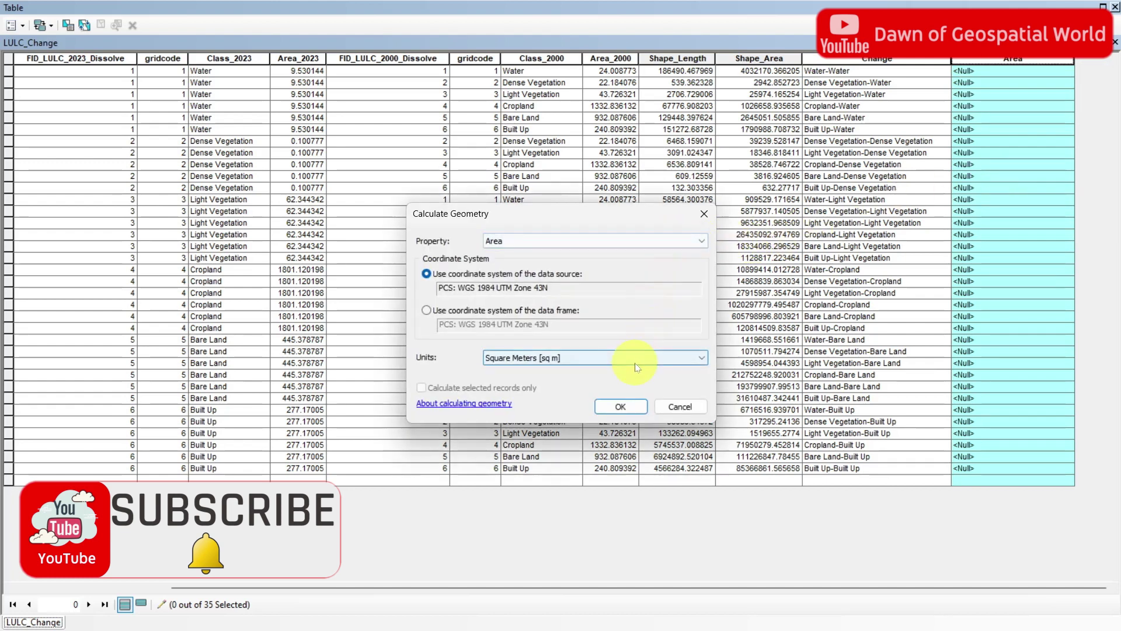
left_click(592, 419)
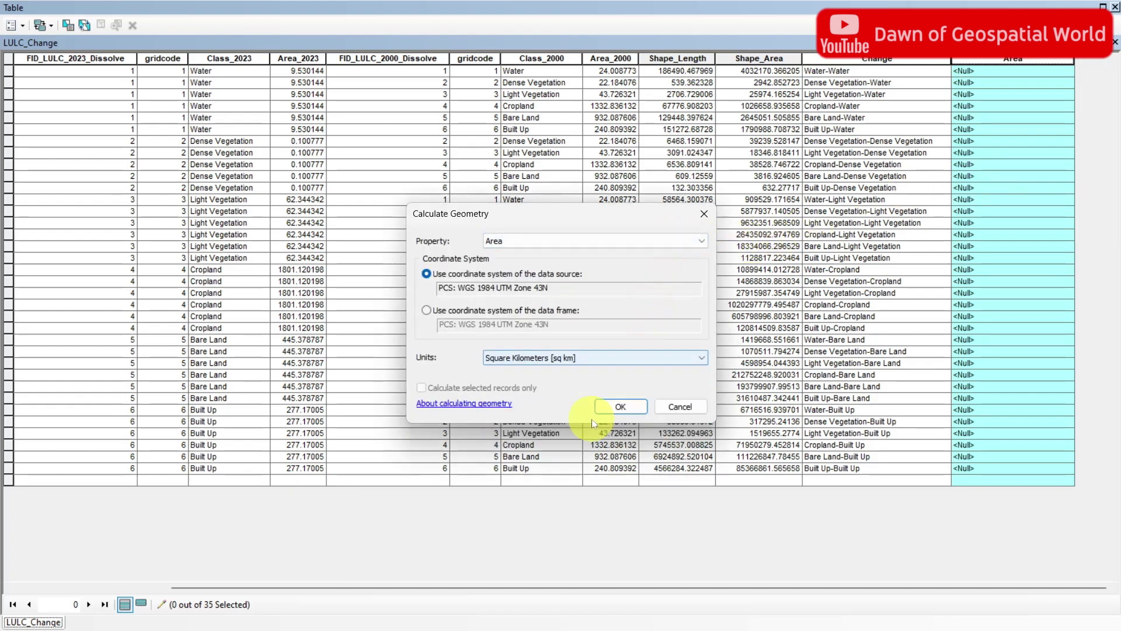
left_click(618, 407)
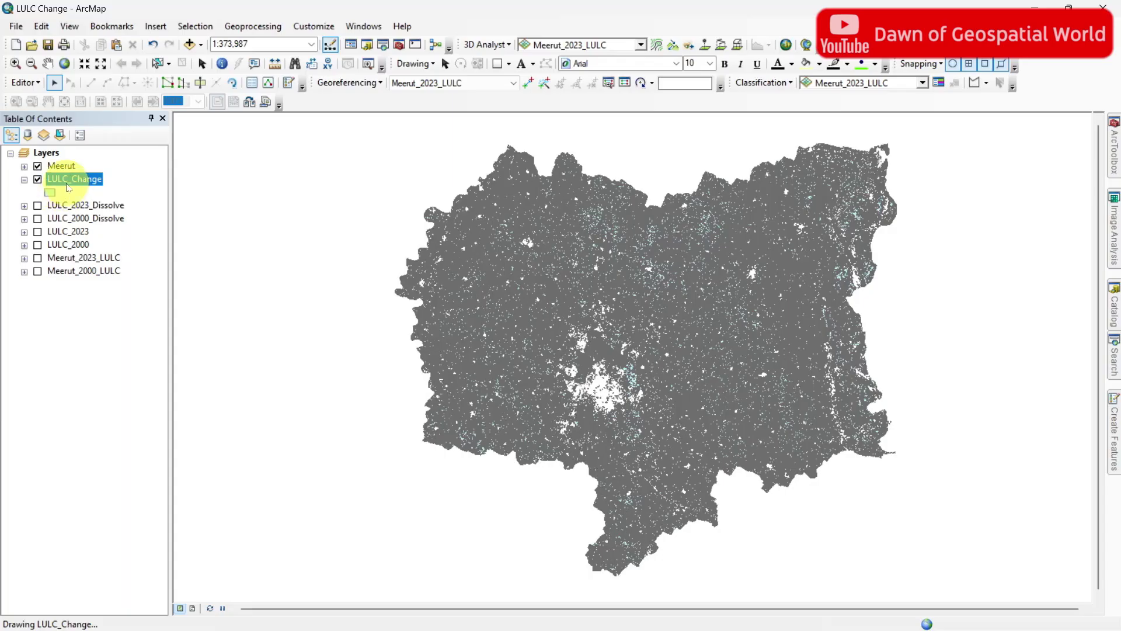
Preview Unique values symbology by Change for LULC_Change, then cancel.
right_click(68, 187)
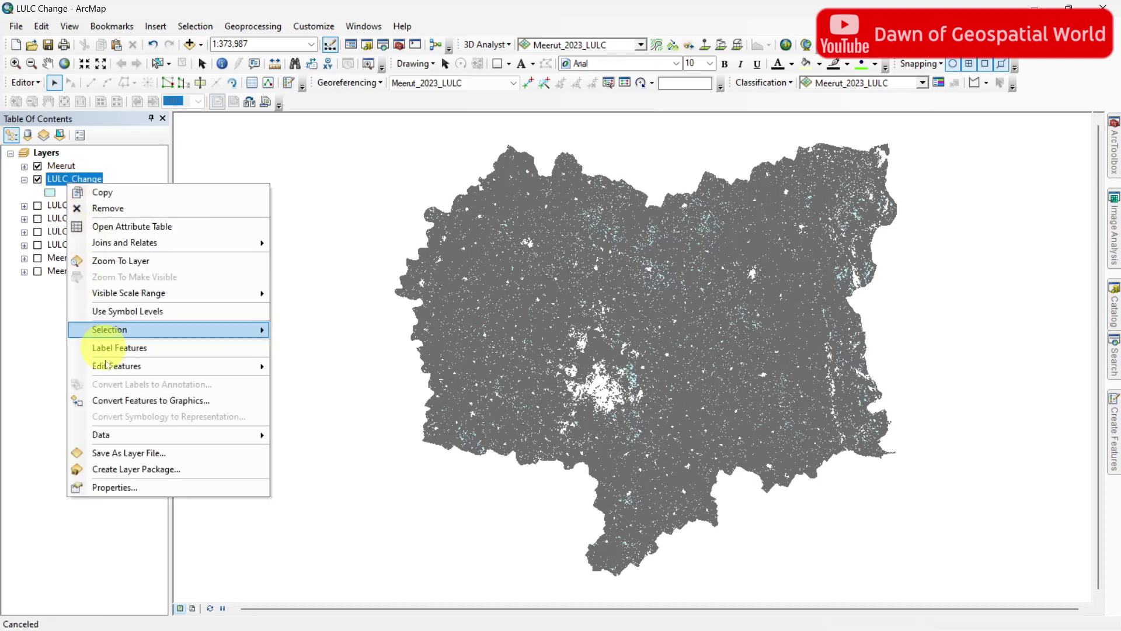
left_click(108, 489)
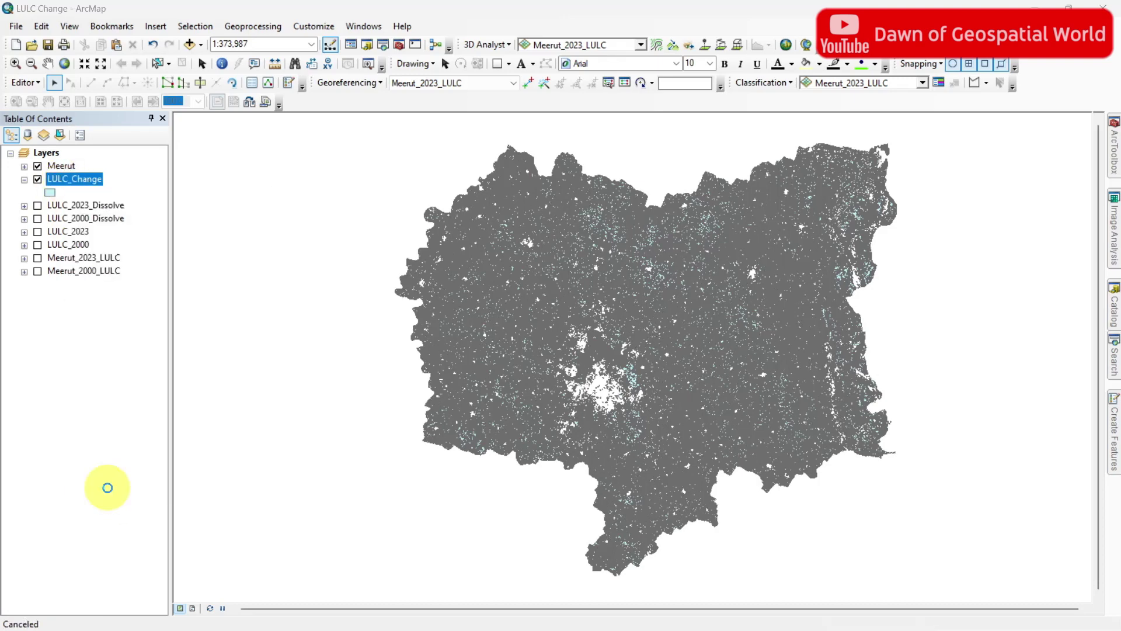
left_click(490, 145)
left_click(351, 183)
left_click(563, 197)
left_click(456, 306)
left_click(471, 368)
left_click(701, 504)
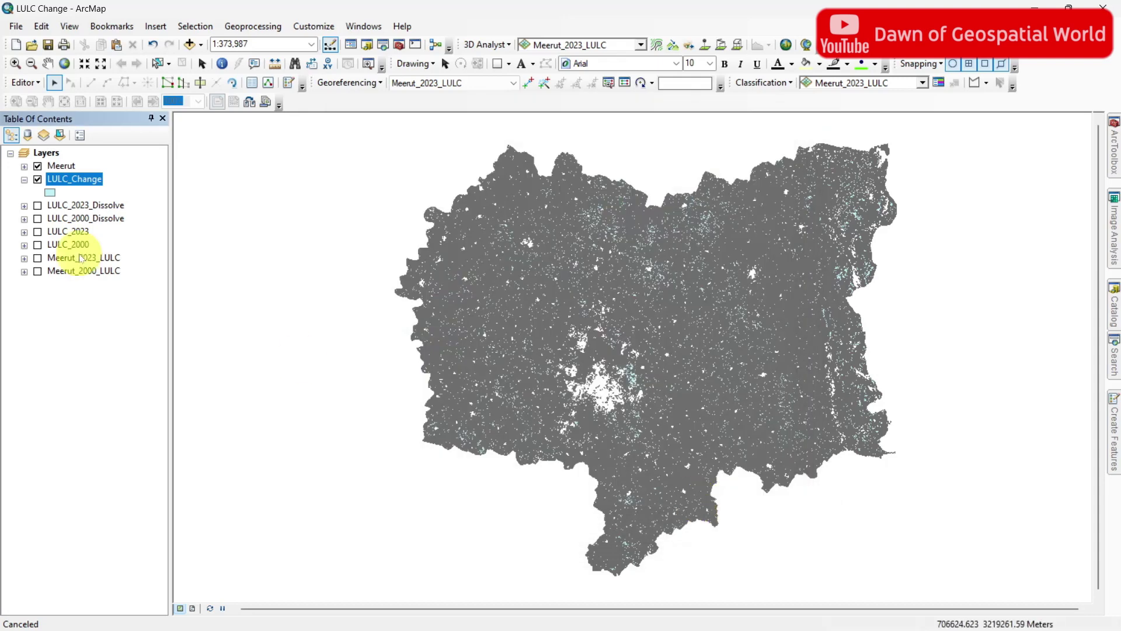
Preview Class_2023 unique values for LULC_2023_Dissolve, cancel, and show the tool search panel.
left_click(24, 206)
left_click(85, 205)
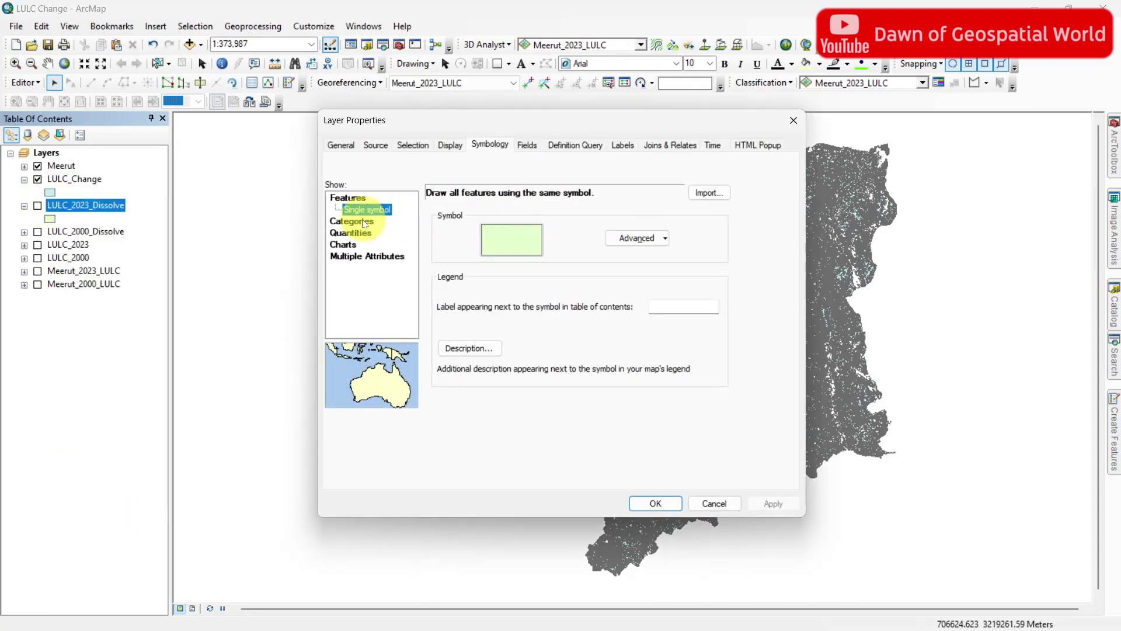
left_click(352, 210)
left_click(563, 223)
left_click(473, 241)
left_click(450, 400)
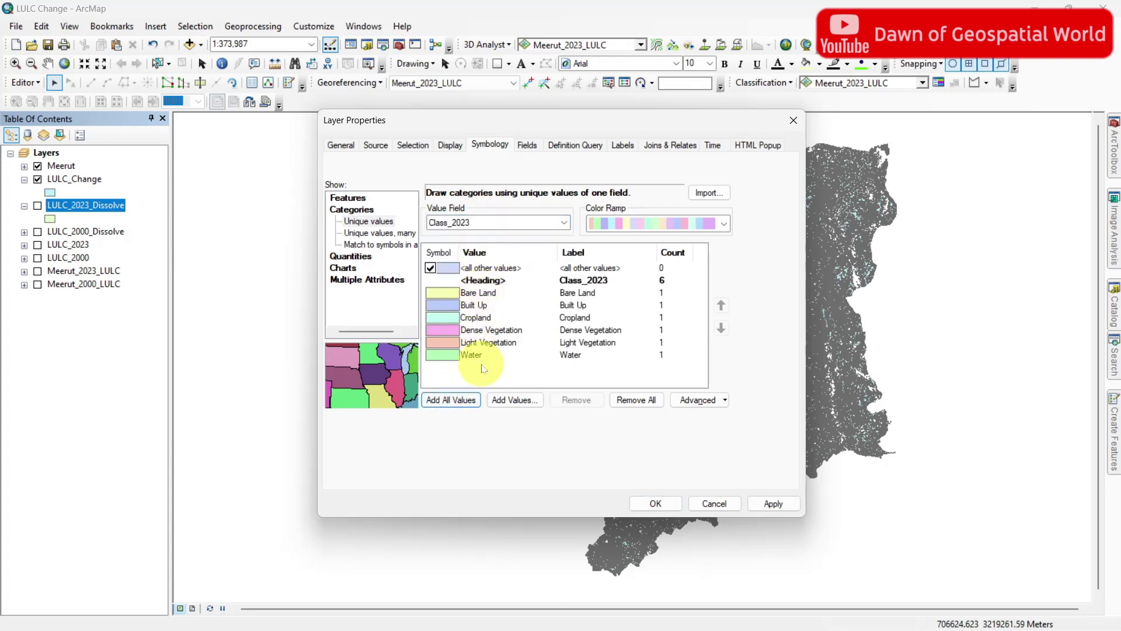
left_click(709, 504)
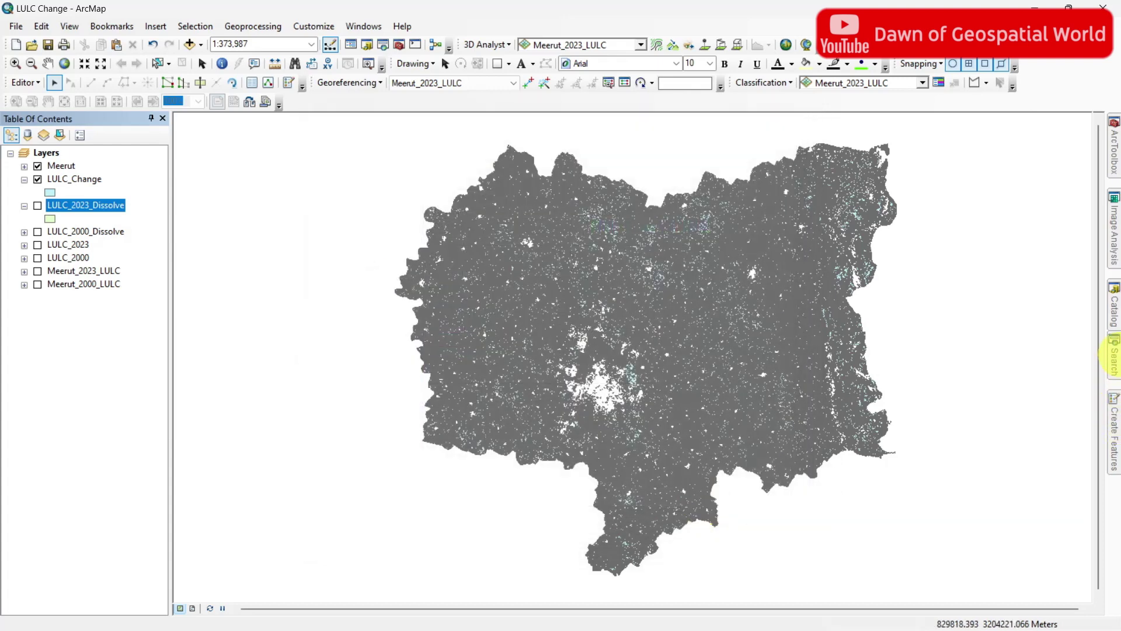
left_click(1113, 355)
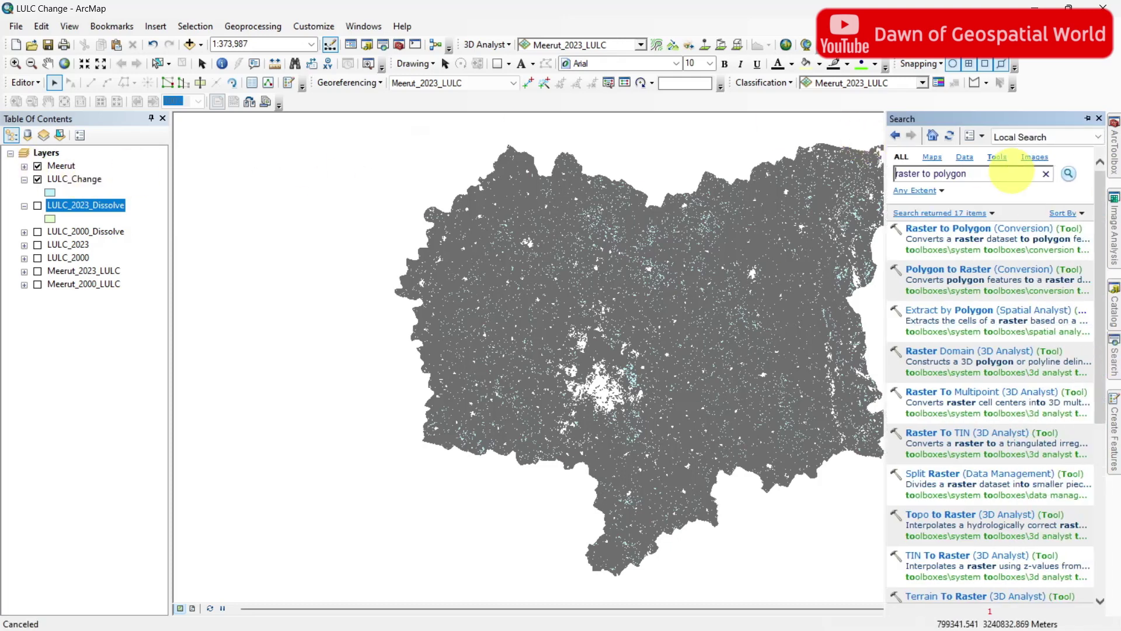
Search 'excel' and run Table To Excel on LULC_Change, saving LULC Chnage\Change.xls.
left_click(1001, 174)
type("excel")
key("Return")
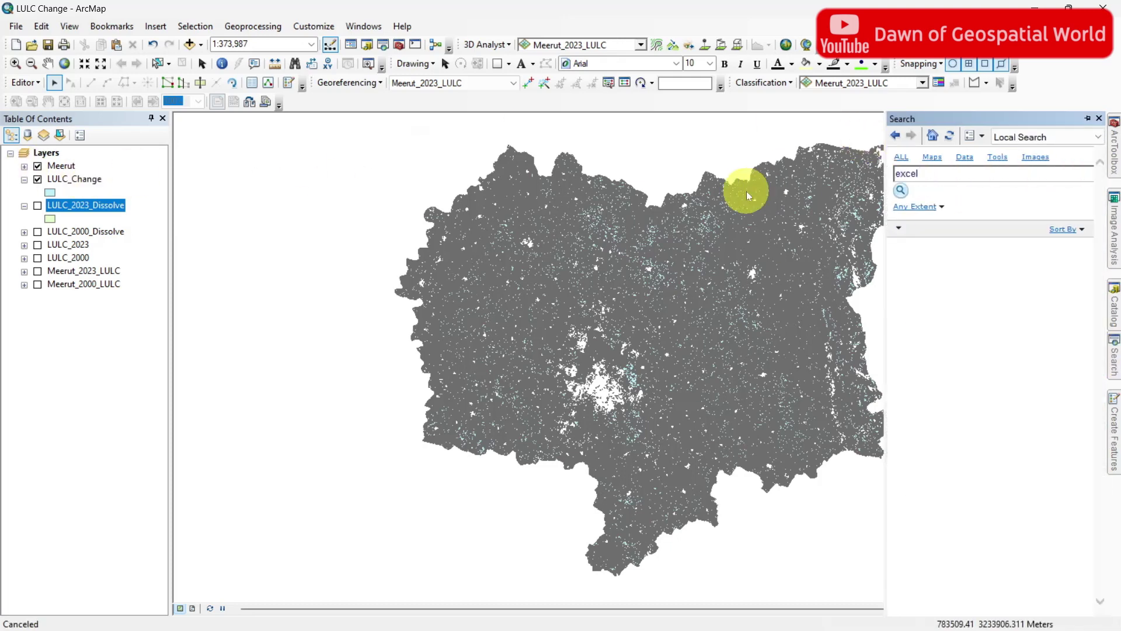
left_click(967, 272)
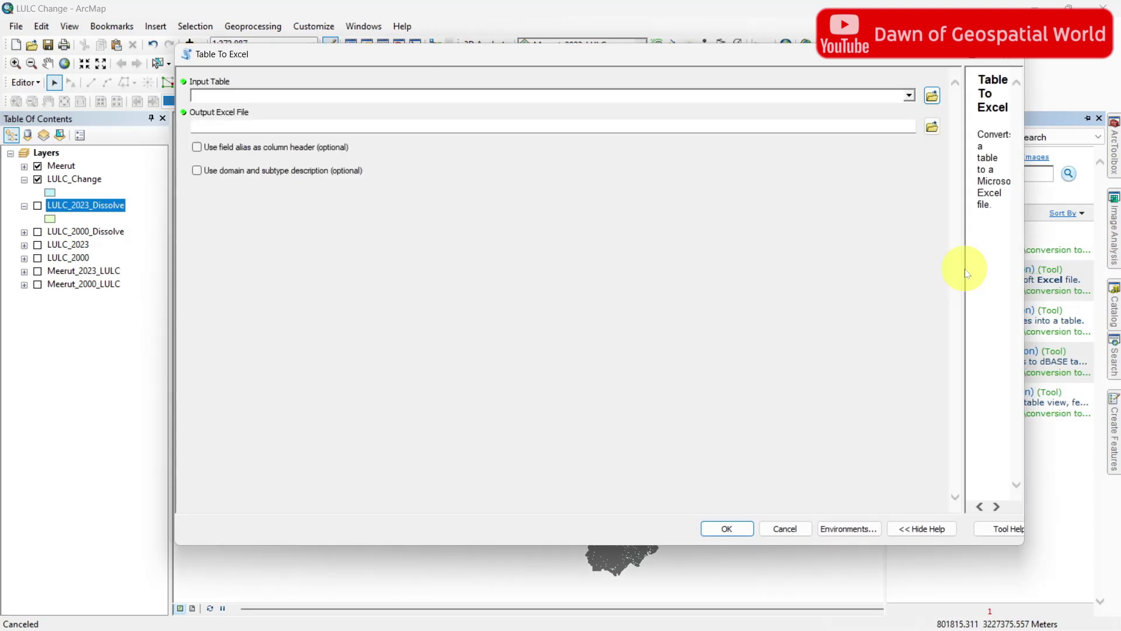
left_click(908, 96)
left_click(254, 120)
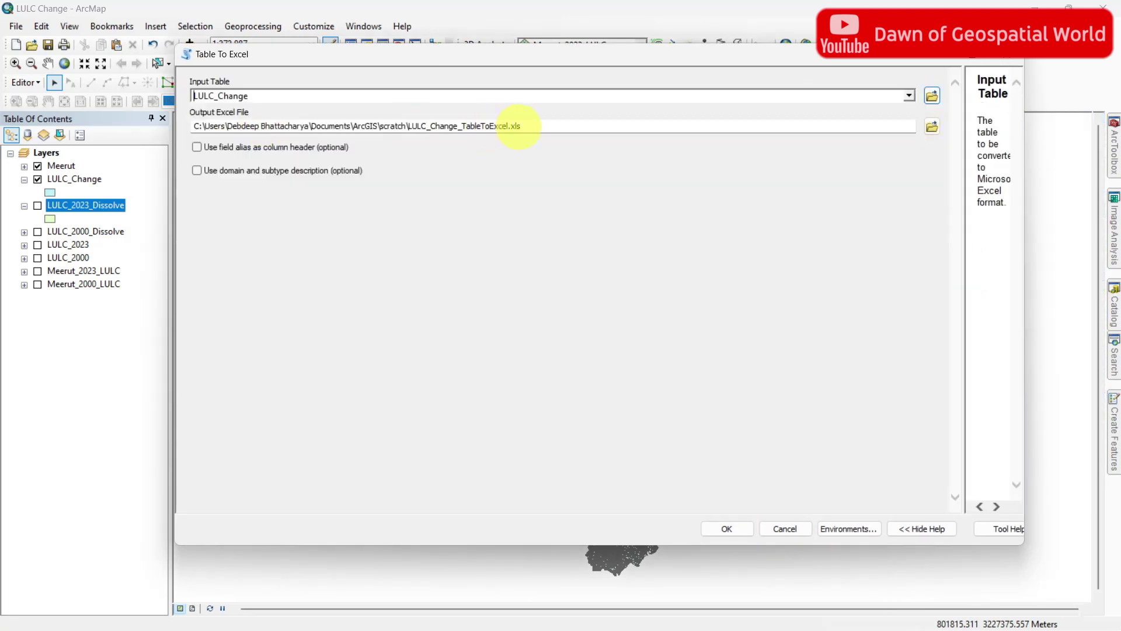
left_click(932, 128)
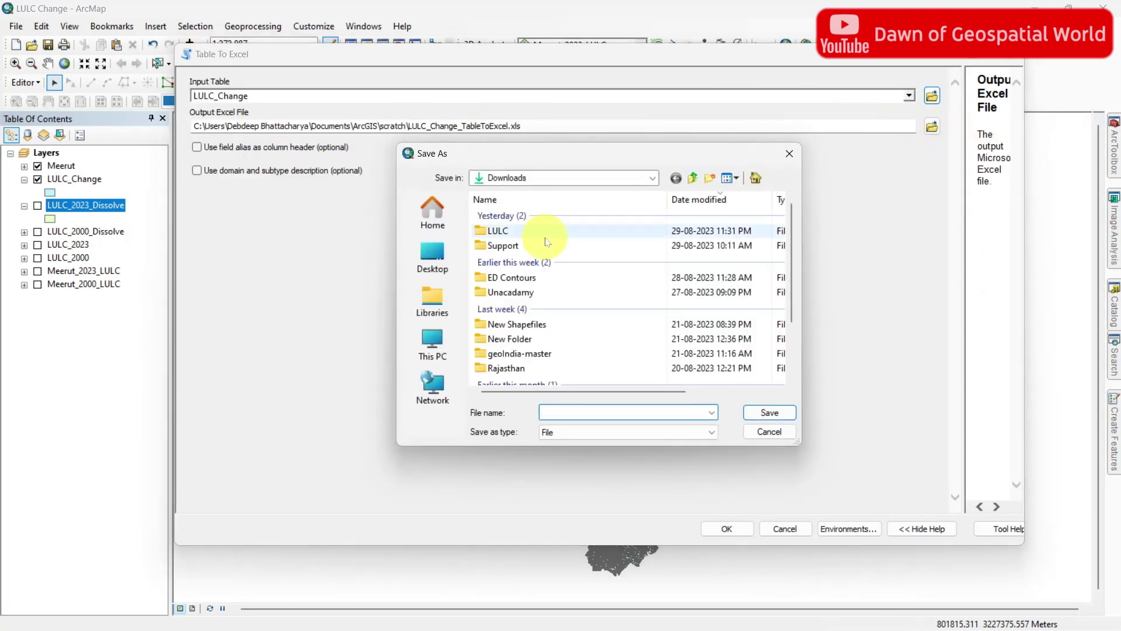
double_click(545, 235)
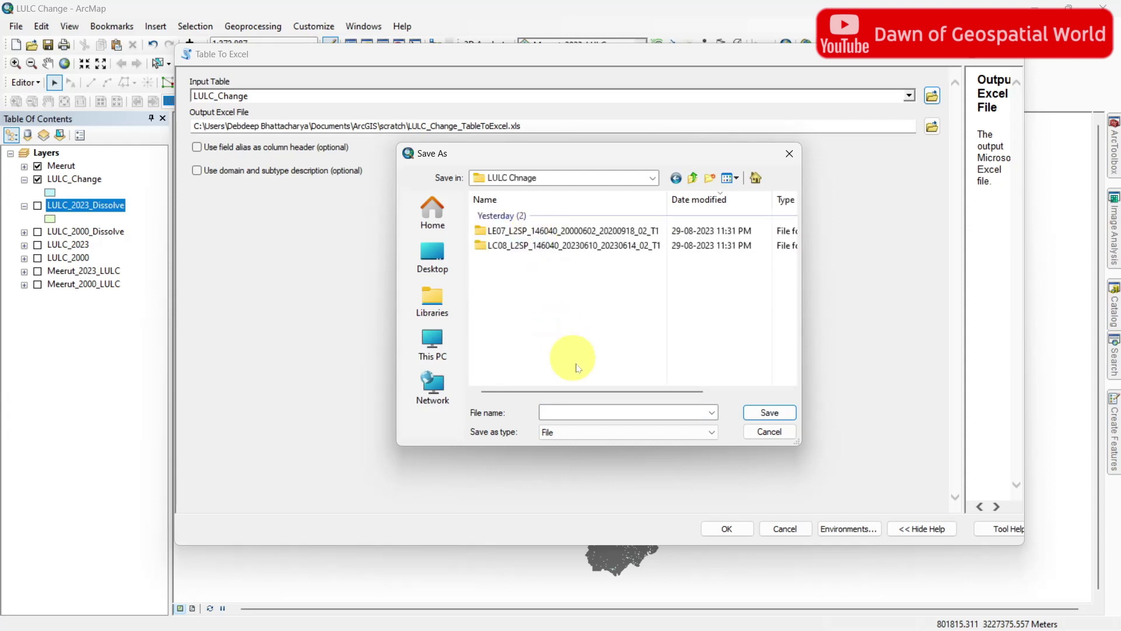
type("Change")
key("Return")
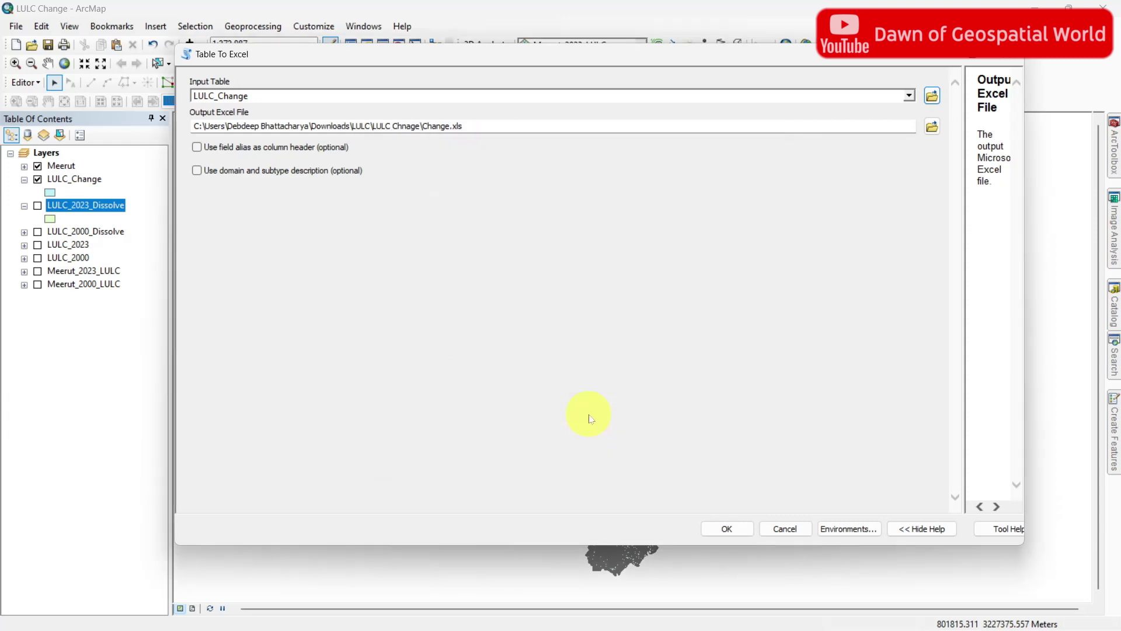
left_click(714, 528)
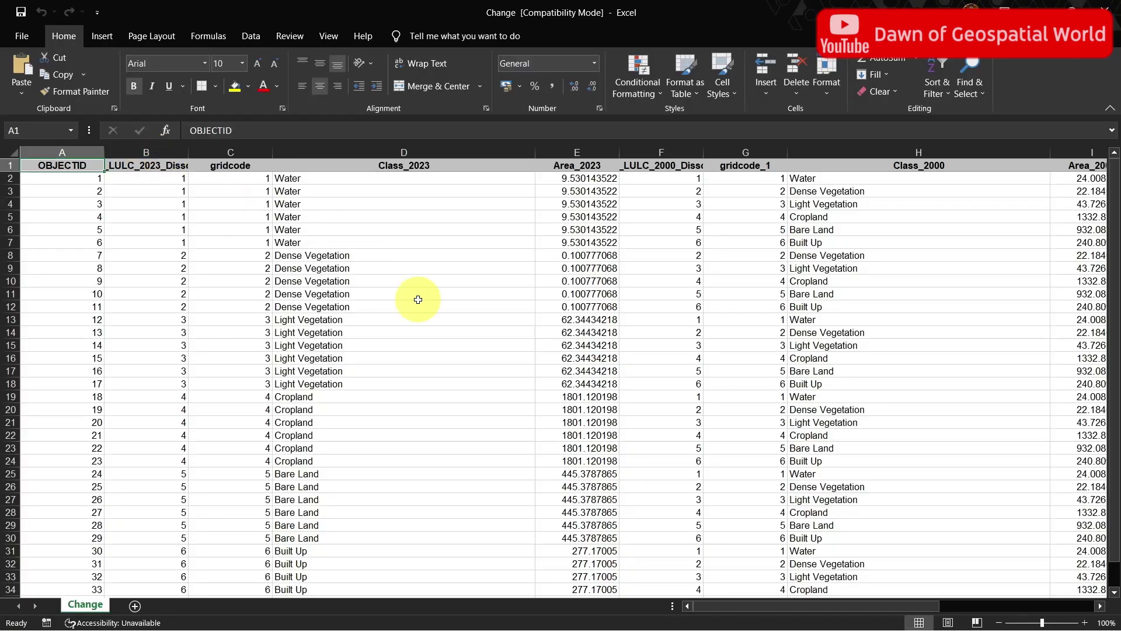
Delete columns A–C (OBJECTID, FID_LULC_2023_Dissolve, gridcode) so Class_2023 leads the Change sheet.
left_click(58, 152)
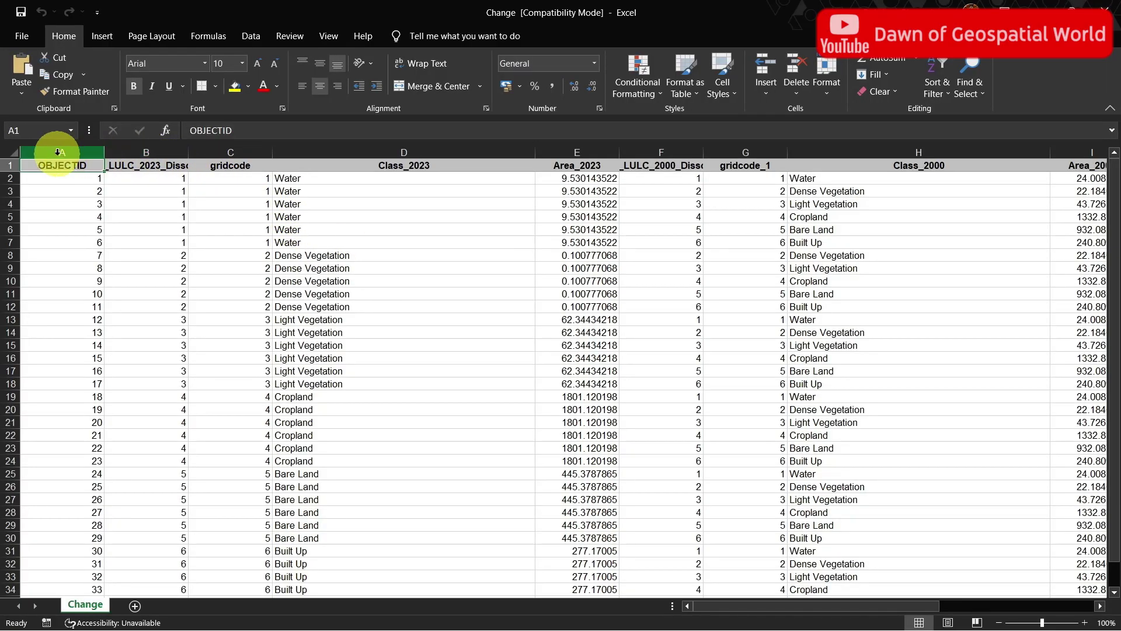
left_click(57, 153)
left_click(120, 152, "ctrl")
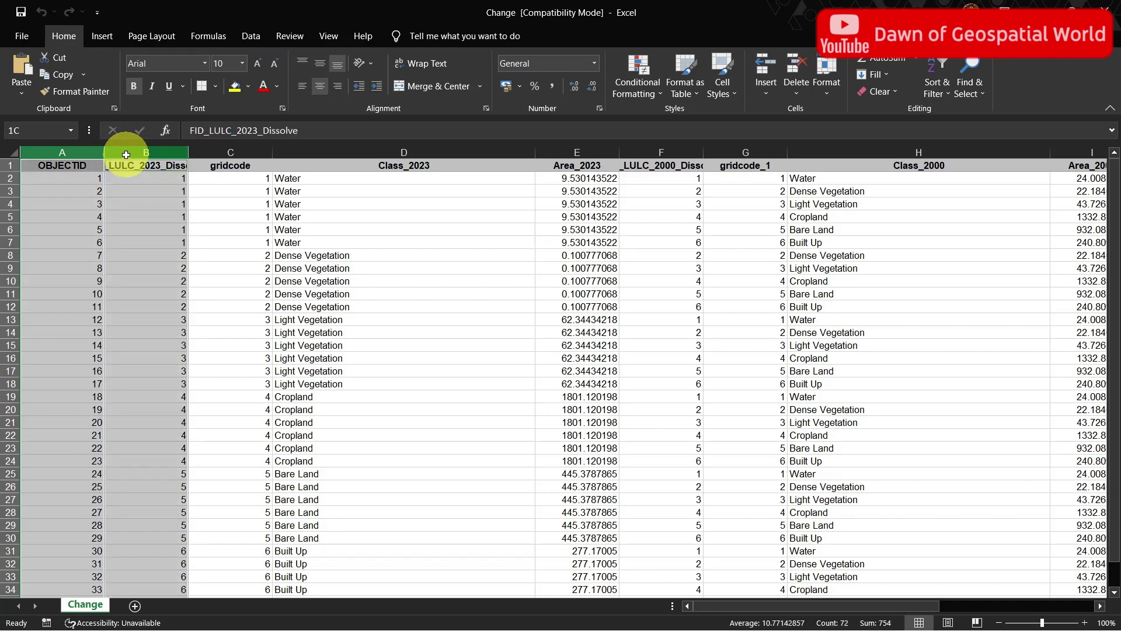
left_click(206, 153, "ctrl")
left_click(679, 156, "ctrl")
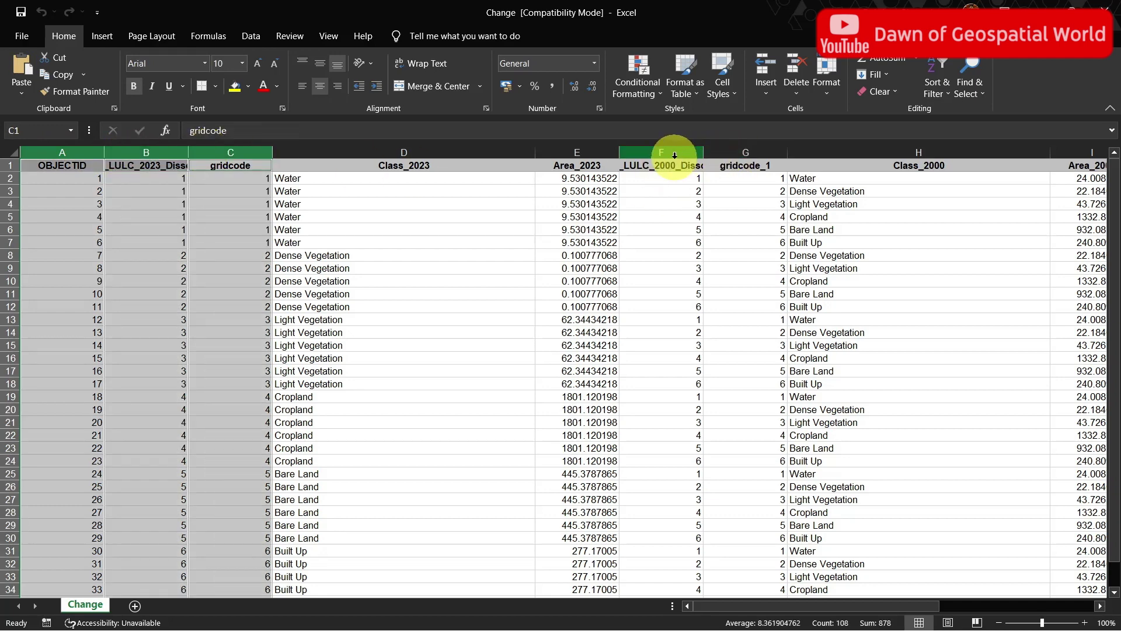
left_click(794, 70)
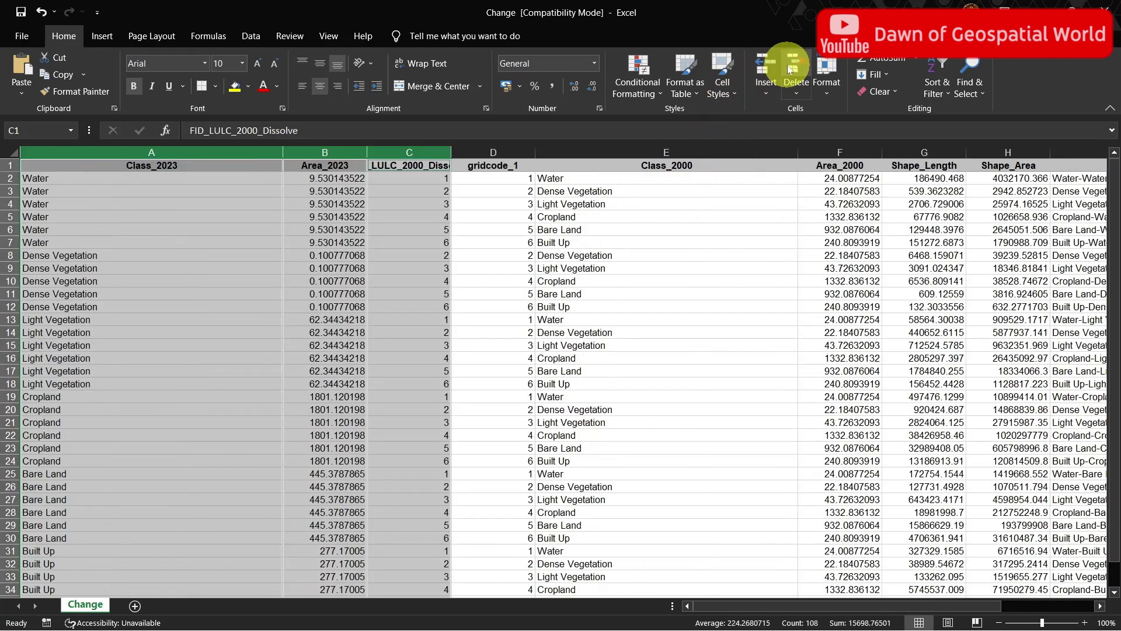
left_click(407, 152)
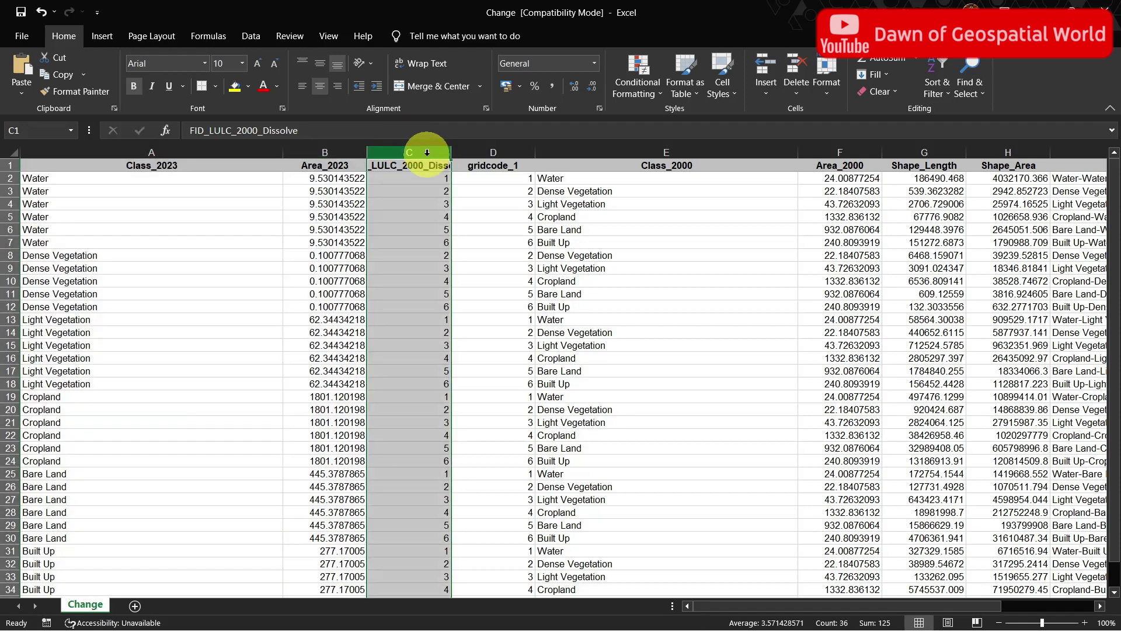